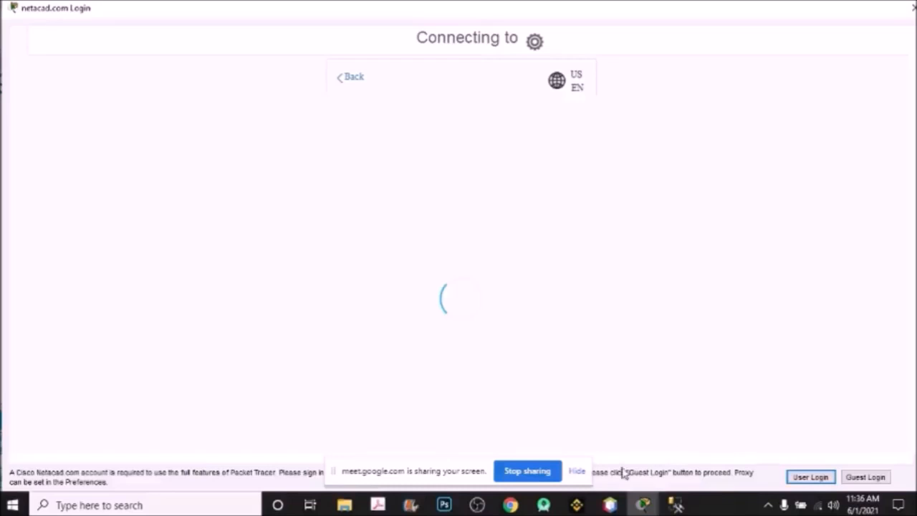
# - Check the Wi-Fi connection and go back from the Netacad user login's connecting page
pyautogui.click(800, 479)
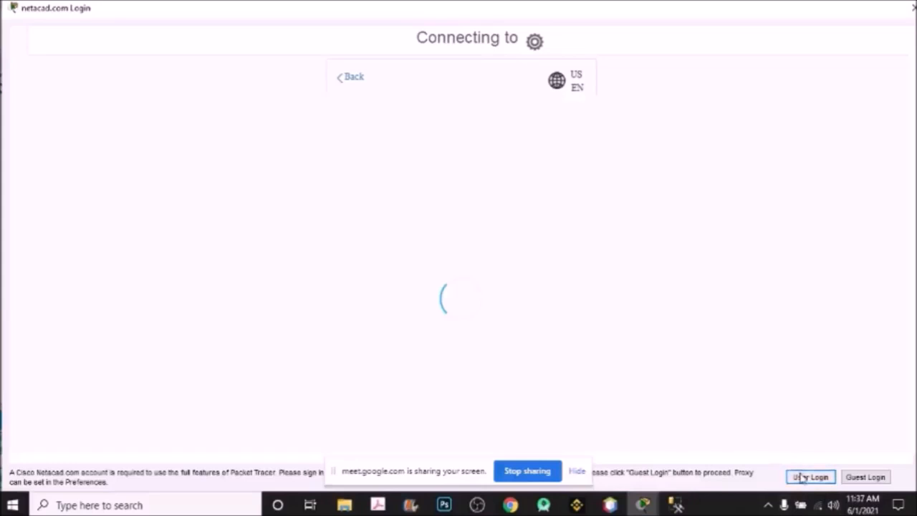
pyautogui.click(821, 506)
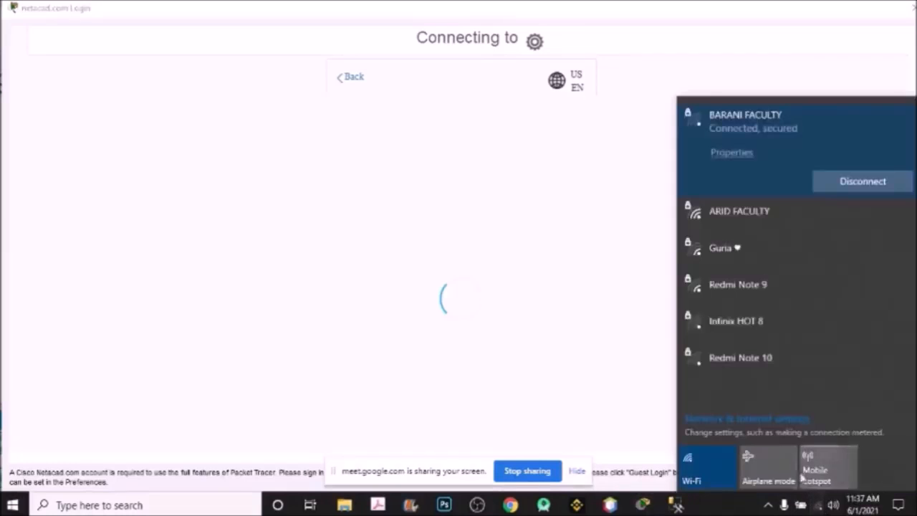
pyautogui.click(353, 78)
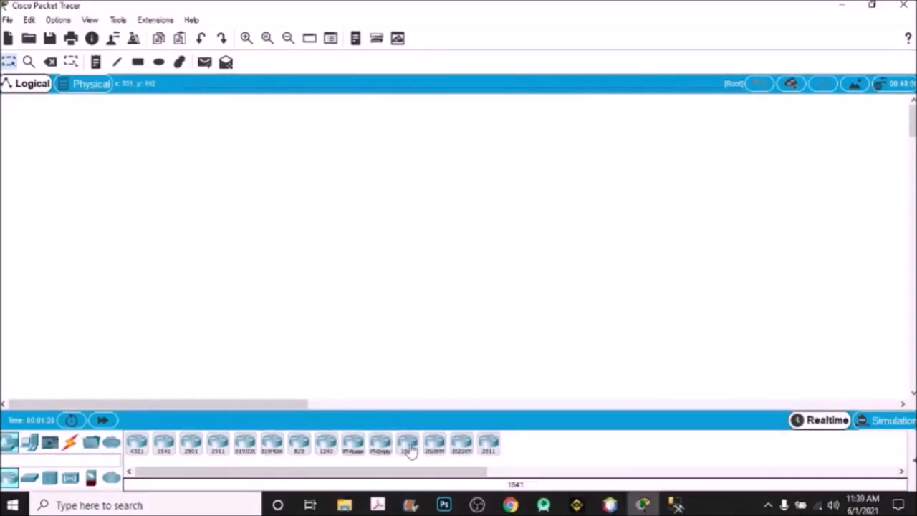
# - Place two 1841 routers side by side in the upper part of the logical workspace
pyautogui.click(407, 444)
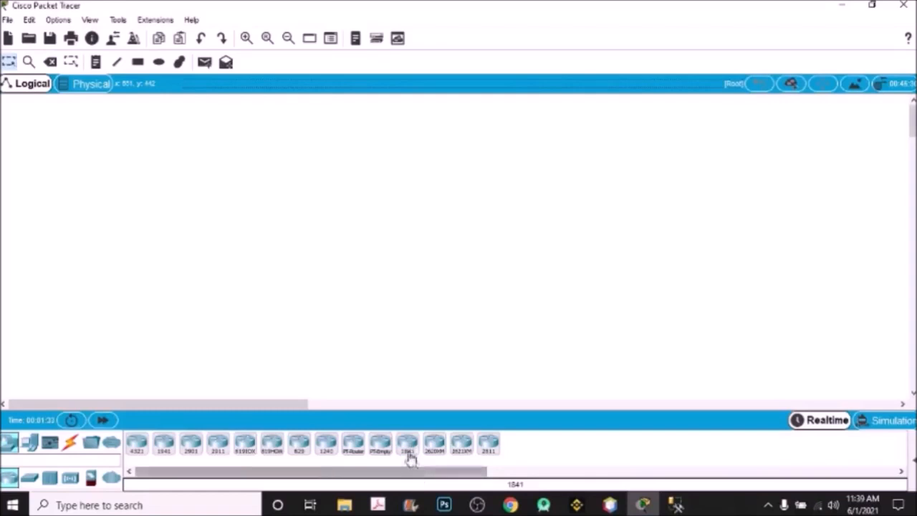
pyautogui.click(244, 181)
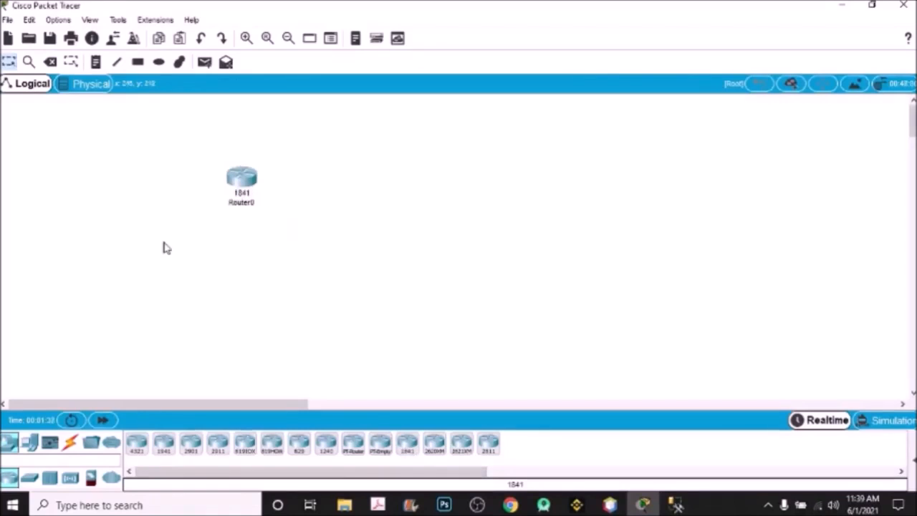
pyautogui.click(407, 448)
pyautogui.click(424, 193)
pyautogui.moveTo(424, 192); pyautogui.dragTo(561, 162)
pyautogui.moveTo(244, 180); pyautogui.dragTo(403, 163)
# - Install a WIC-2T serial module in the right-hand slot of Router0
pyautogui.click(401, 164)
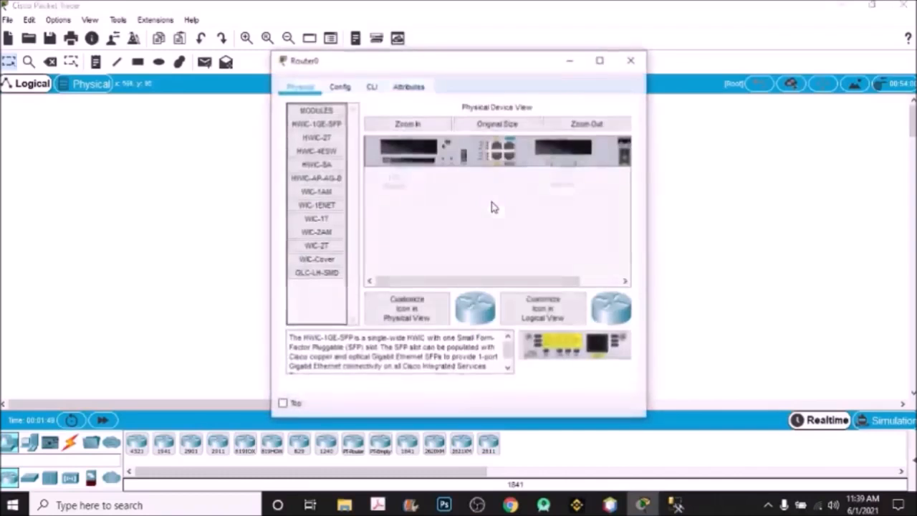
pyautogui.click(332, 245)
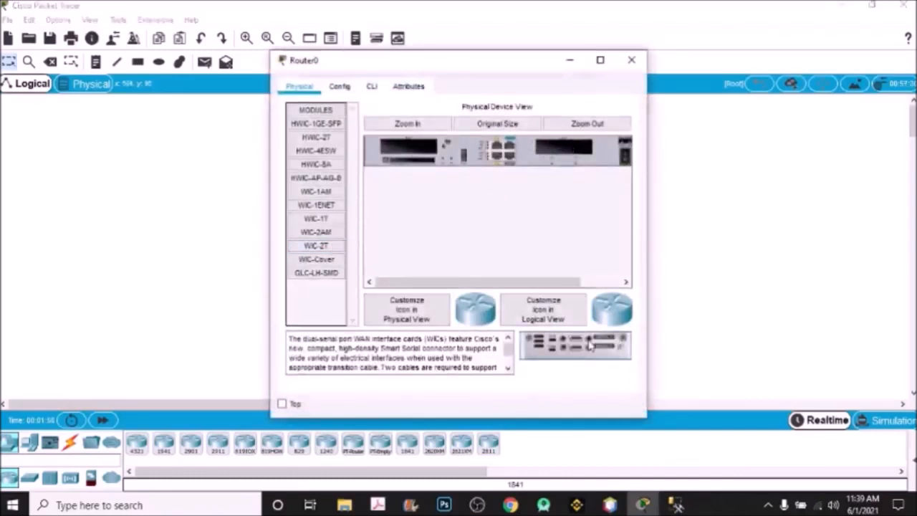
pyautogui.moveTo(573, 348); pyautogui.dragTo(579, 159)
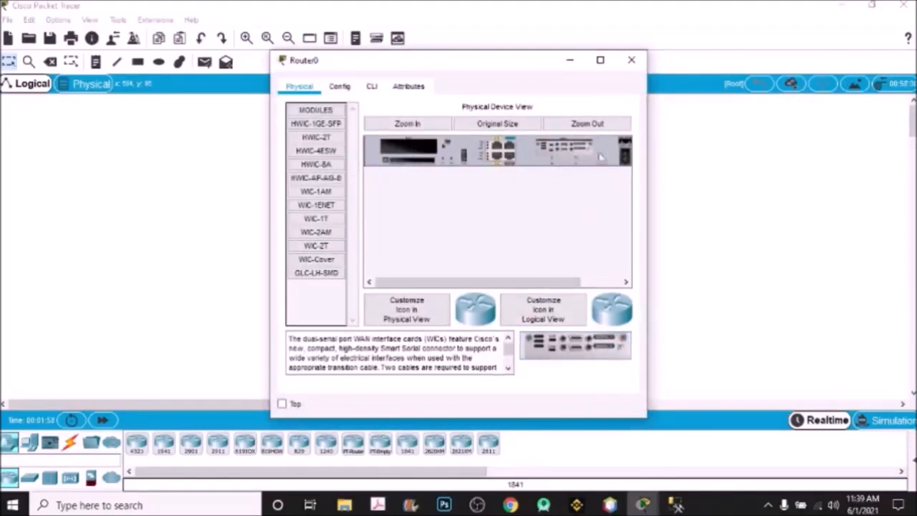
pyautogui.click(631, 60)
# - Install a WIC-2T serial module in the right-hand slot of Router1
pyautogui.click(559, 161)
pyautogui.click(316, 246)
pyautogui.moveTo(574, 348); pyautogui.dragTo(564, 152)
pyautogui.click(631, 60)
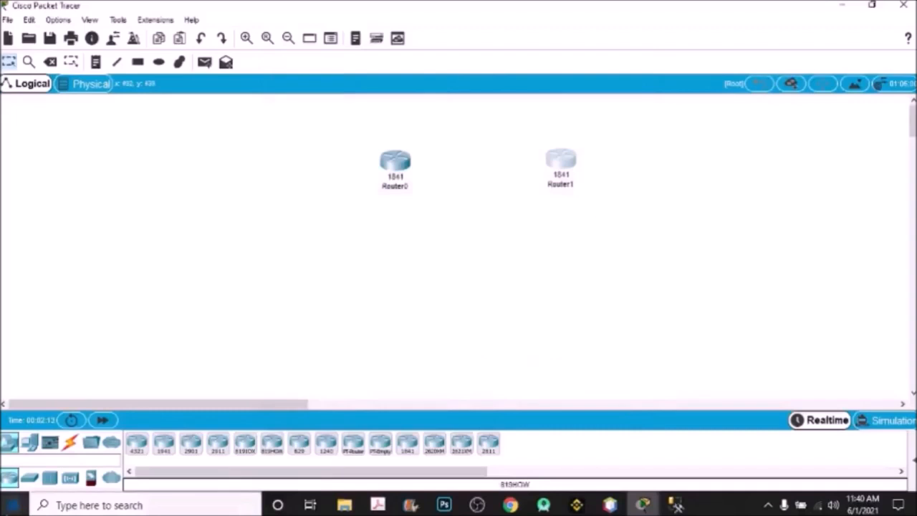
# - Place a 2950-24 switch below each router and line up Router0 above Switch0
pyautogui.click(30, 478)
pyautogui.moveTo(327, 450); pyautogui.dragTo(373, 225)
pyautogui.moveTo(327, 447); pyautogui.dragTo(565, 238)
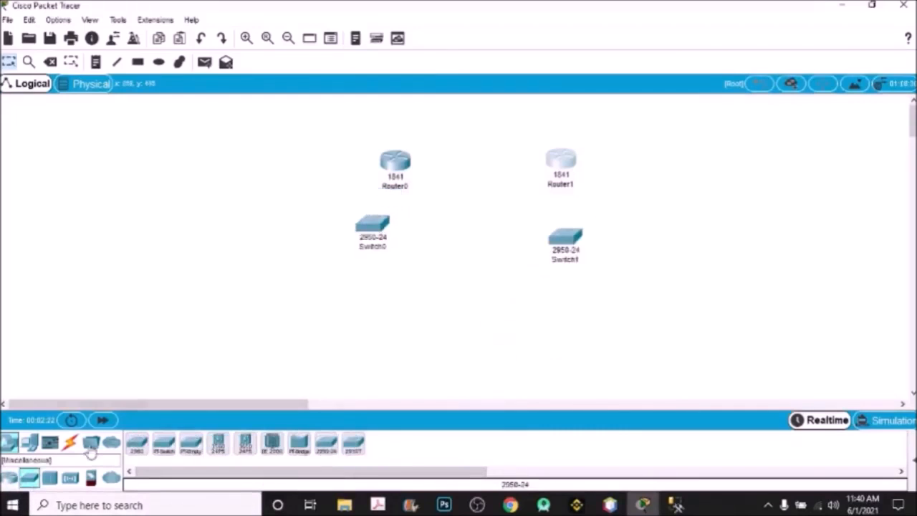
pyautogui.moveTo(404, 171); pyautogui.dragTo(386, 158)
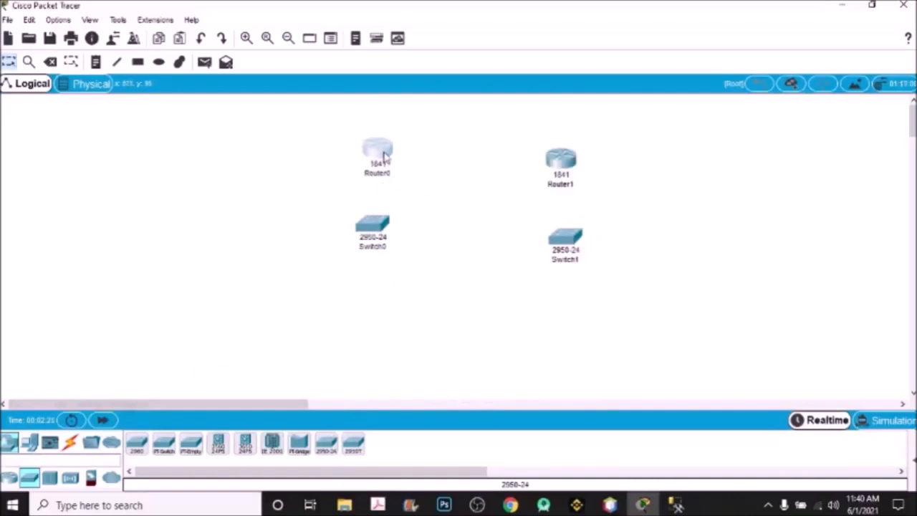
pyautogui.click(374, 227)
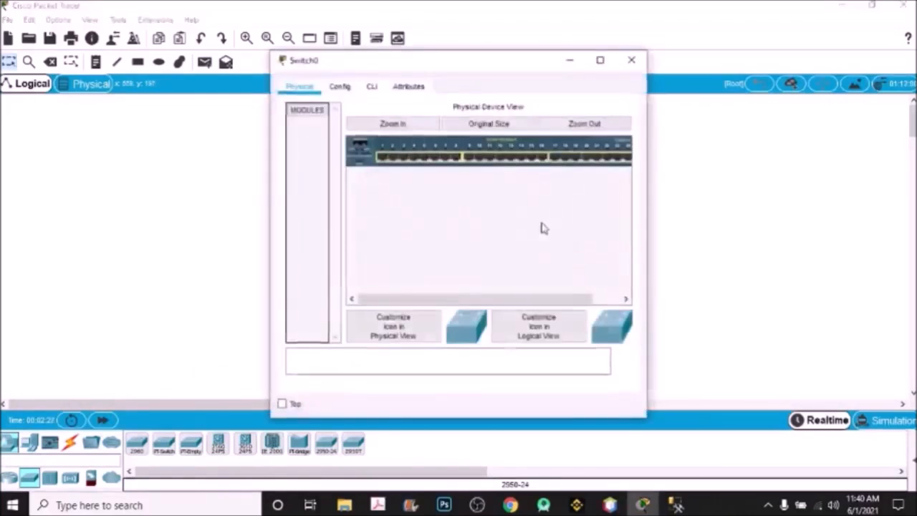
pyautogui.click(632, 59)
# - Connect Router0's FastEthernet0/0 to Switch0's FastEthernet0/1 with a copper straight-through cable
pyautogui.click(70, 443)
pyautogui.click(192, 449)
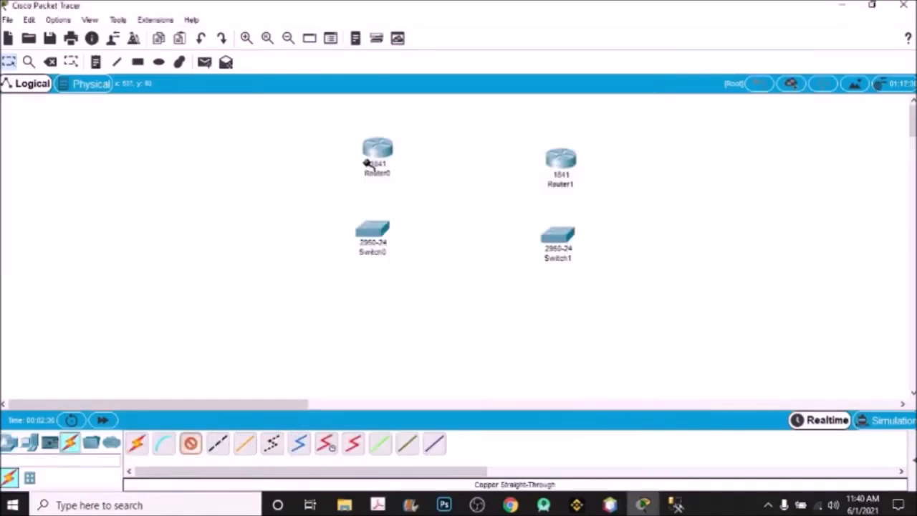
pyautogui.click(382, 151)
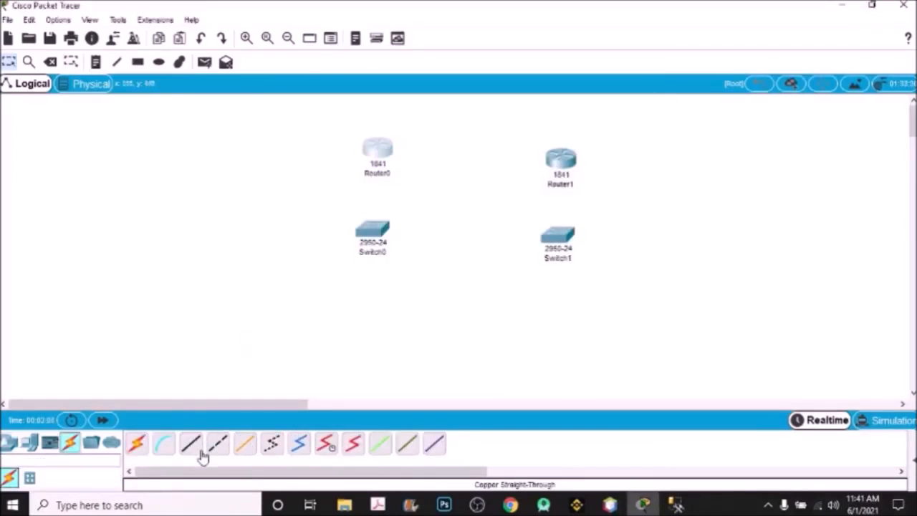
pyautogui.click(201, 454)
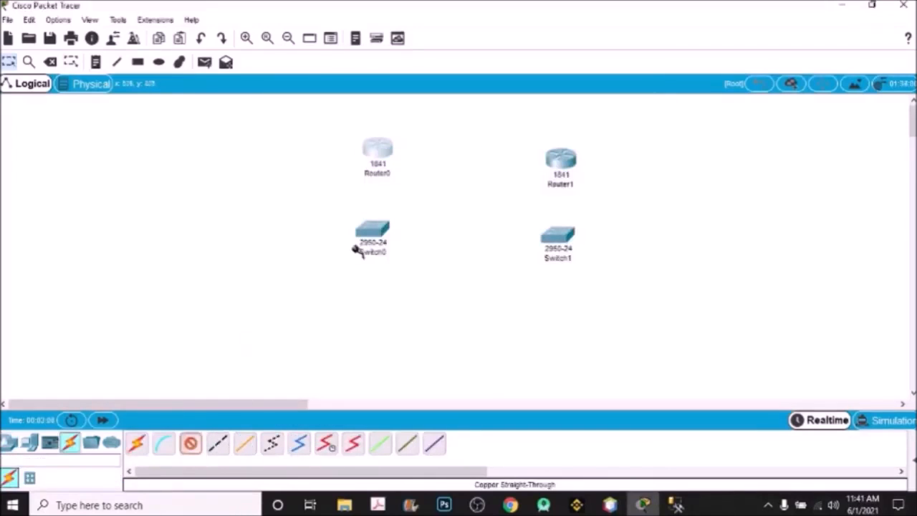
pyautogui.click(377, 147)
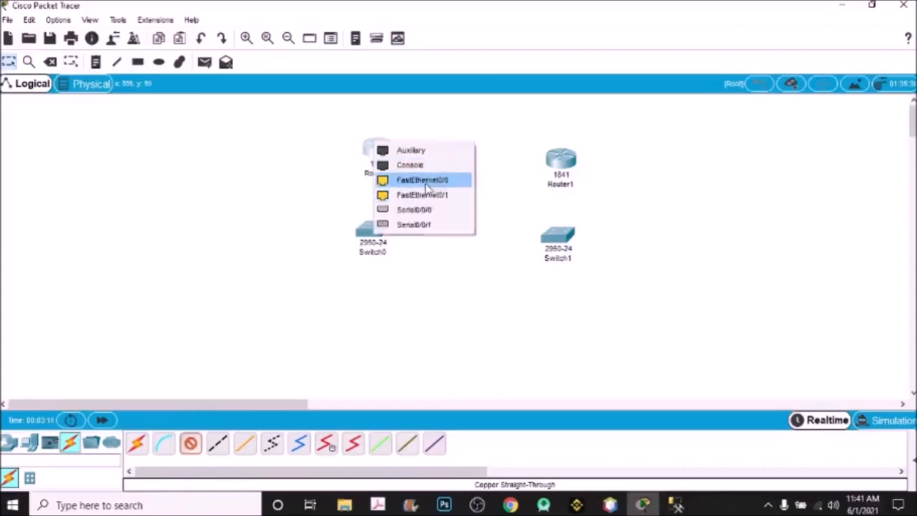
pyautogui.click(423, 180)
pyautogui.click(372, 228)
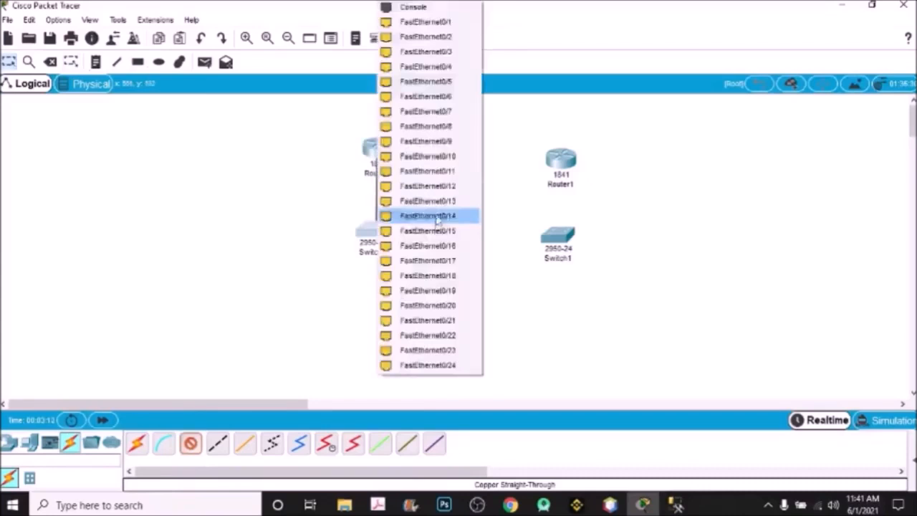
pyautogui.click(430, 25)
# - Connect Router1's FastEthernet0/0 to Switch1's FastEthernet0/1 with a copper straight-through cable
pyautogui.click(190, 443)
pyautogui.click(561, 158)
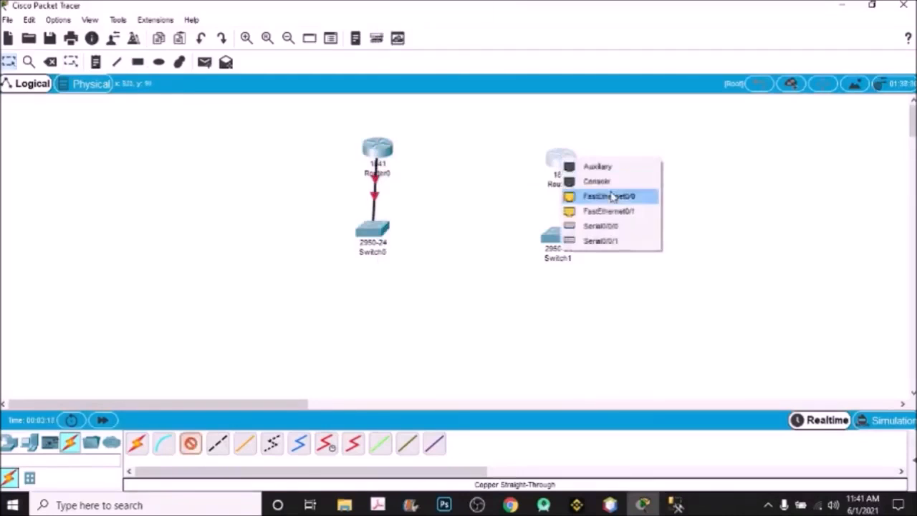
pyautogui.click(619, 201)
pyautogui.click(556, 236)
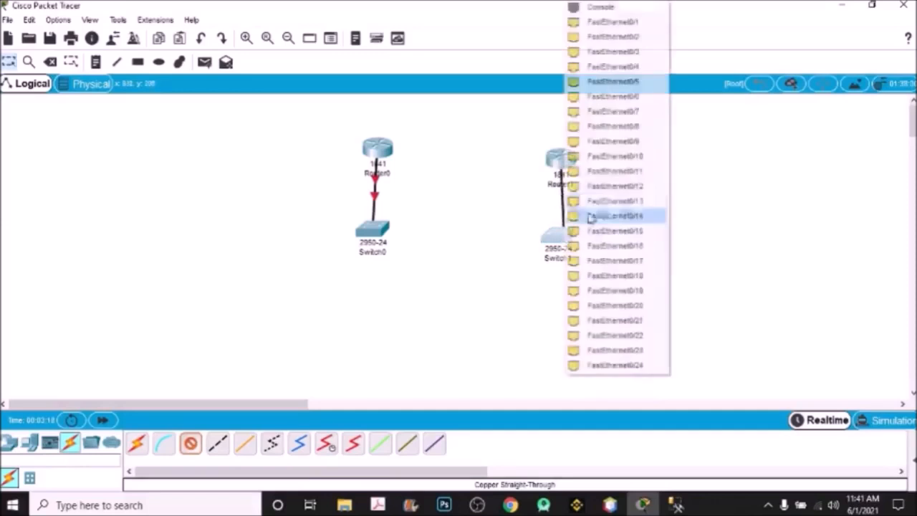
pyautogui.click(631, 23)
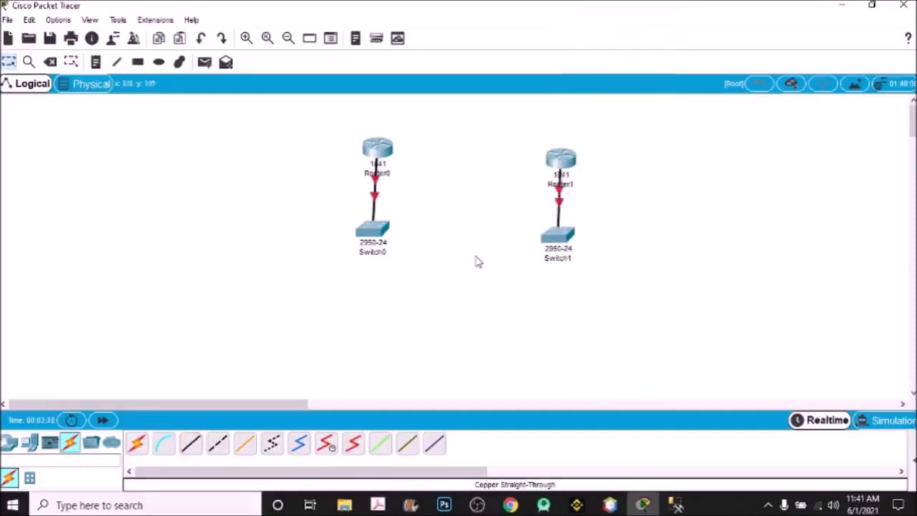
# - Add a PC and a laptop below the switches and connect PC0's FastEthernet0 to Switch0 with a copper straight-through cable
pyautogui.click(29, 444)
pyautogui.moveTo(136, 446); pyautogui.dragTo(294, 320)
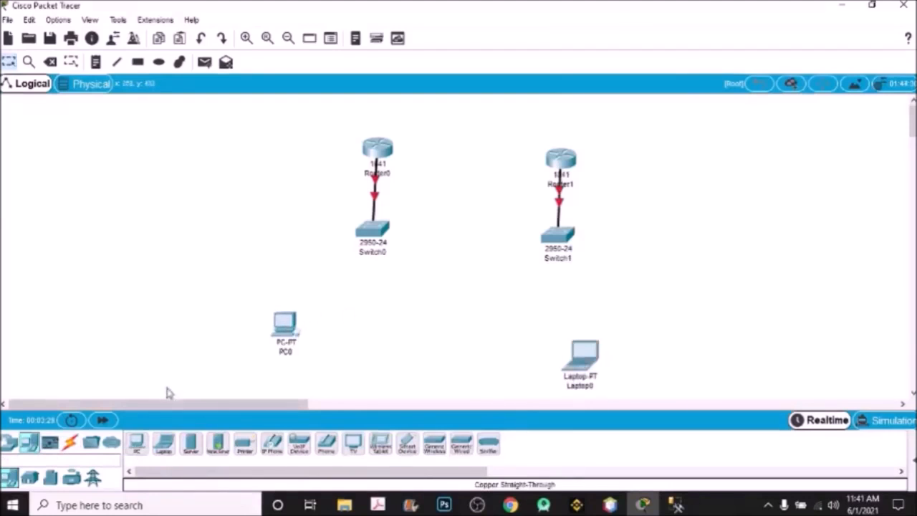
pyautogui.click(70, 443)
pyautogui.click(191, 444)
pyautogui.click(293, 328)
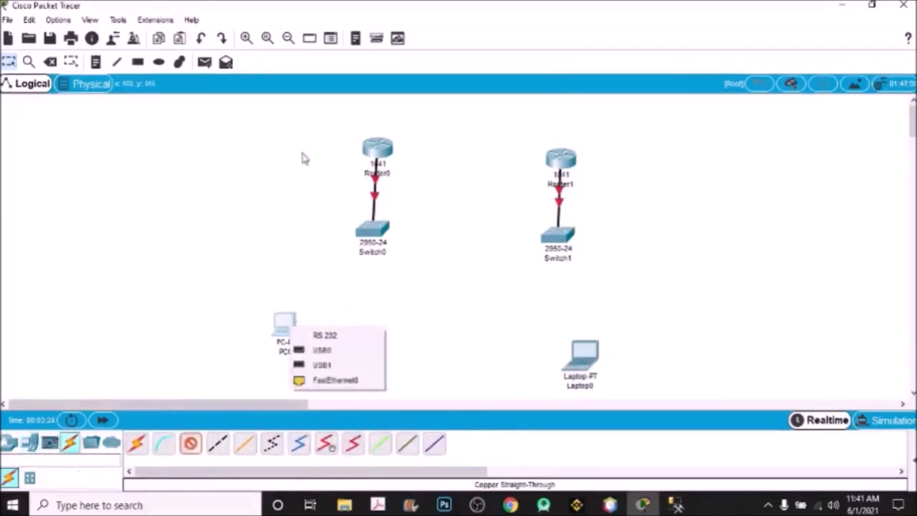
pyautogui.click(337, 380)
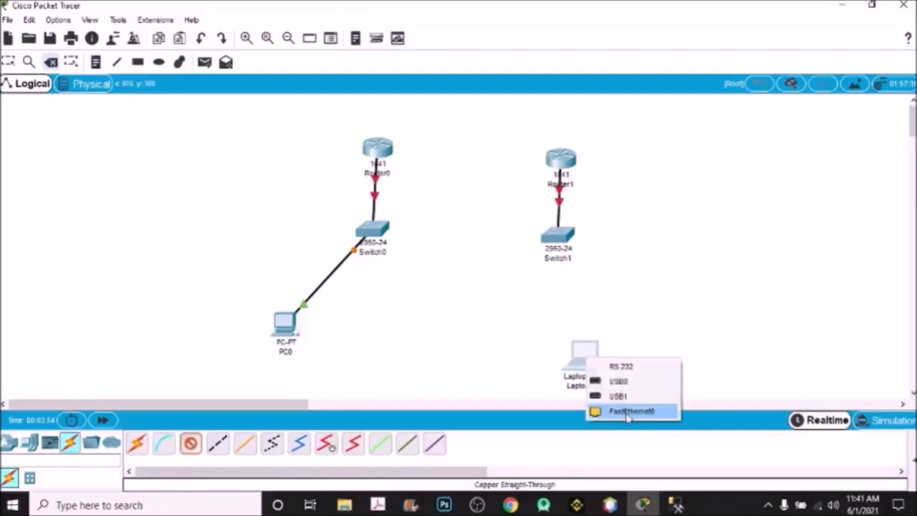
# - Connect Laptop0's FastEthernet0 to Switch1 with the copper straight-through cable and align the laptop beneath the switch
pyautogui.click(630, 412)
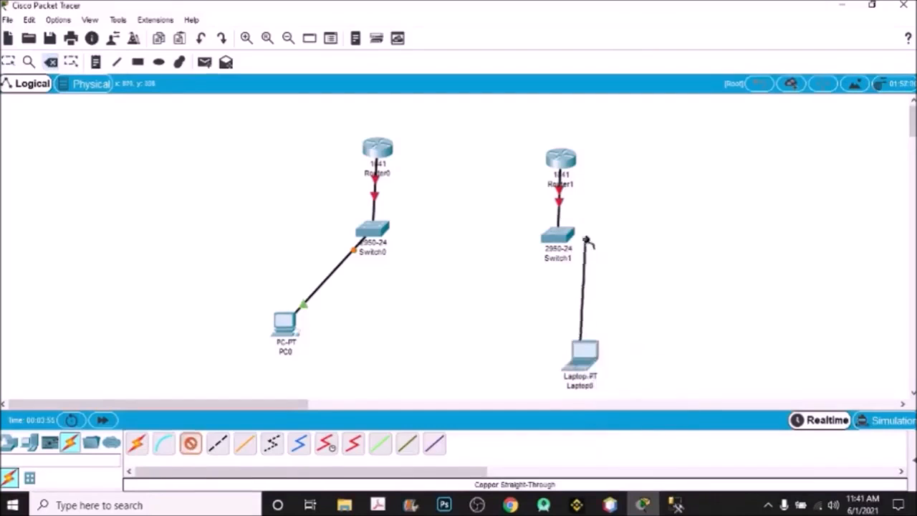
pyautogui.click(563, 235)
pyautogui.click(633, 23)
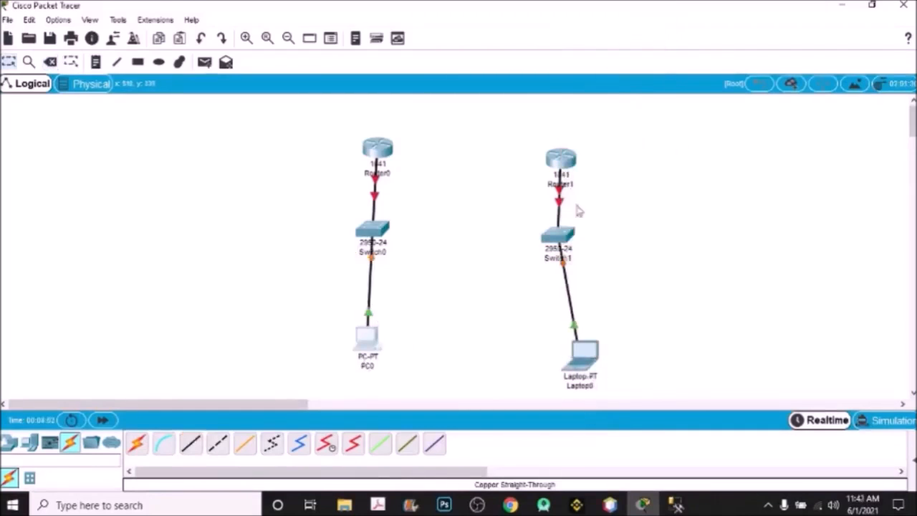
pyautogui.moveTo(580, 349); pyautogui.dragTo(559, 337)
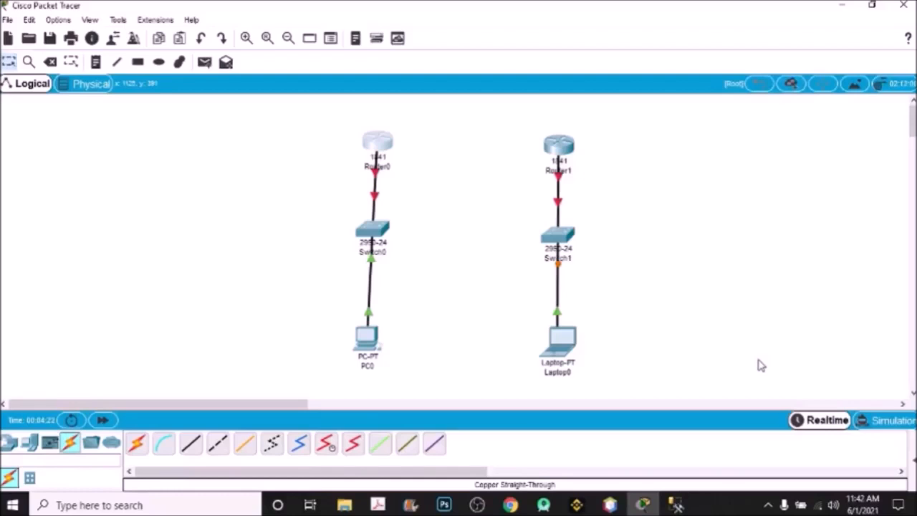
# - Add network notes reading 192.168.1.0 beside the PC0 link and 192.168.2.0 beside the Laptop0 link
pyautogui.press('n')
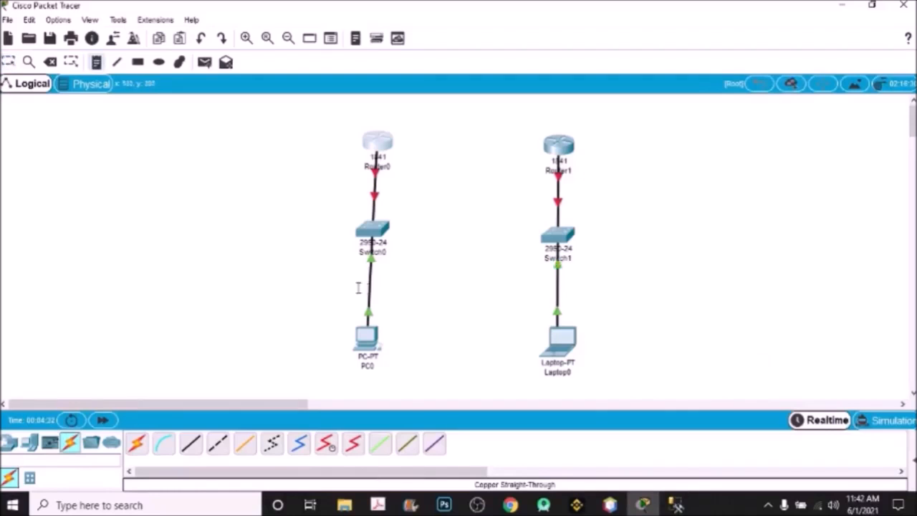
pyautogui.click(357, 291)
pyautogui.write('192.168.1.0')
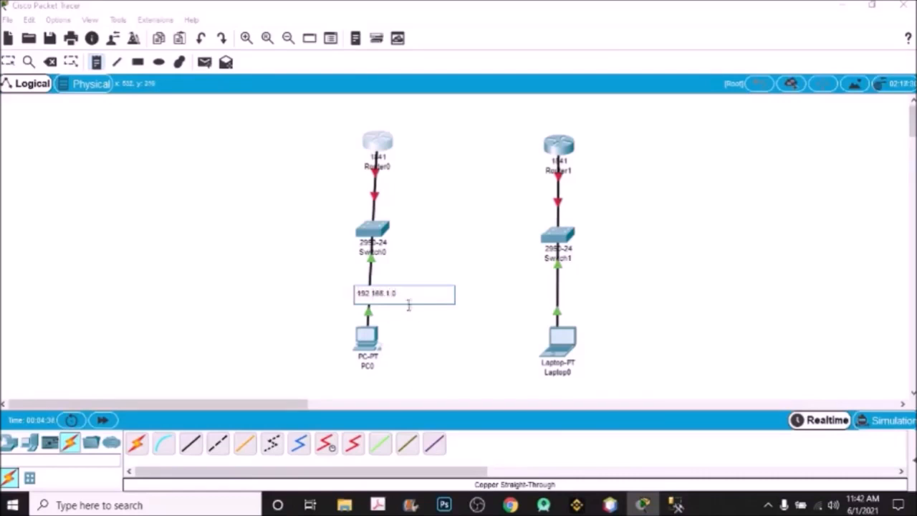
pyautogui.click(549, 291)
pyautogui.write('192.168.')
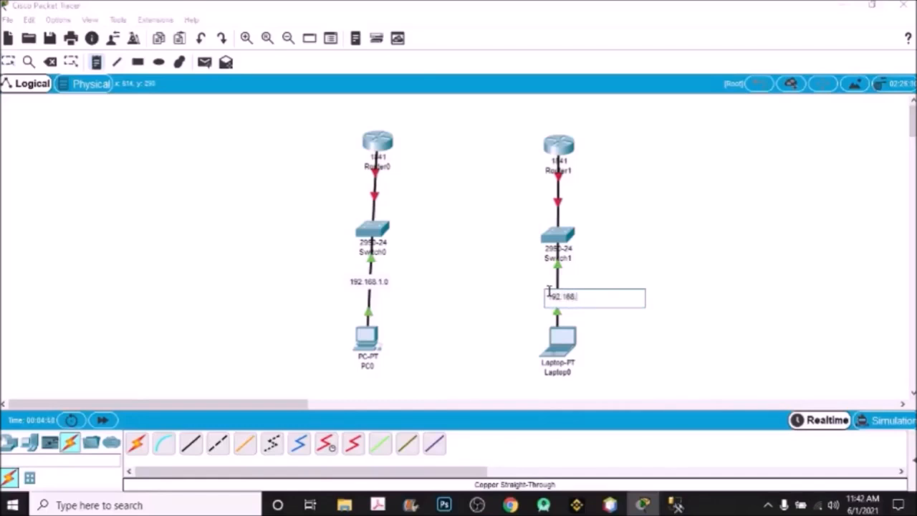
pyautogui.write('2.0')
pyautogui.press('Escape')
pyautogui.moveTo(585, 298); pyautogui.dragTo(573, 286)
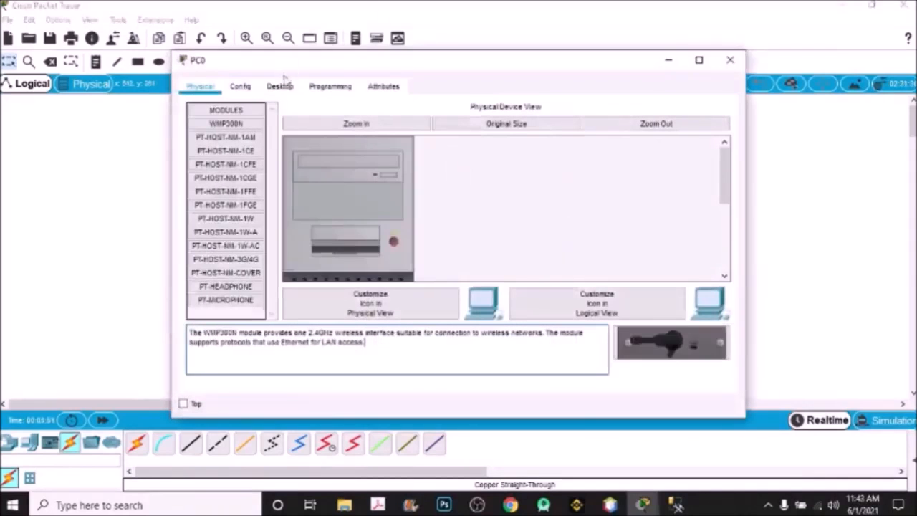
# - Set PC0's default gateway to 192.168.1.1 in its IP configuration
pyautogui.click(280, 86)
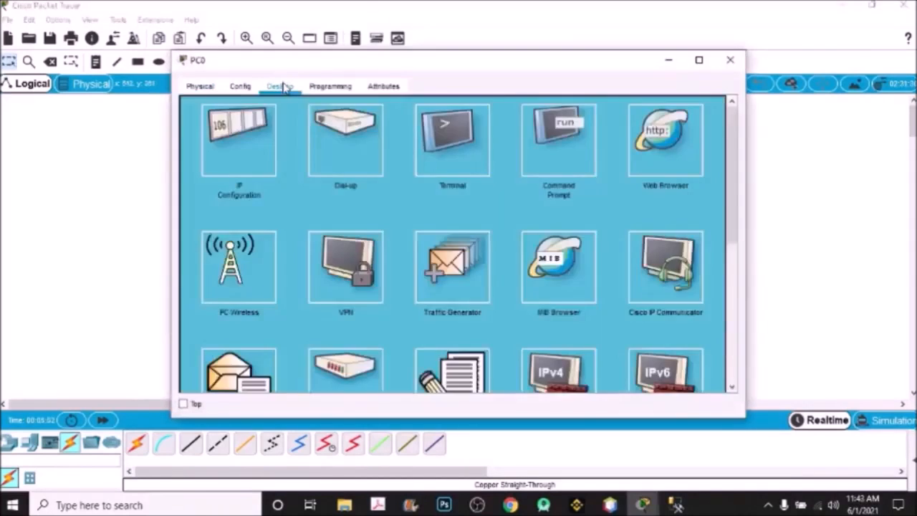
pyautogui.click(264, 153)
pyautogui.click(402, 161)
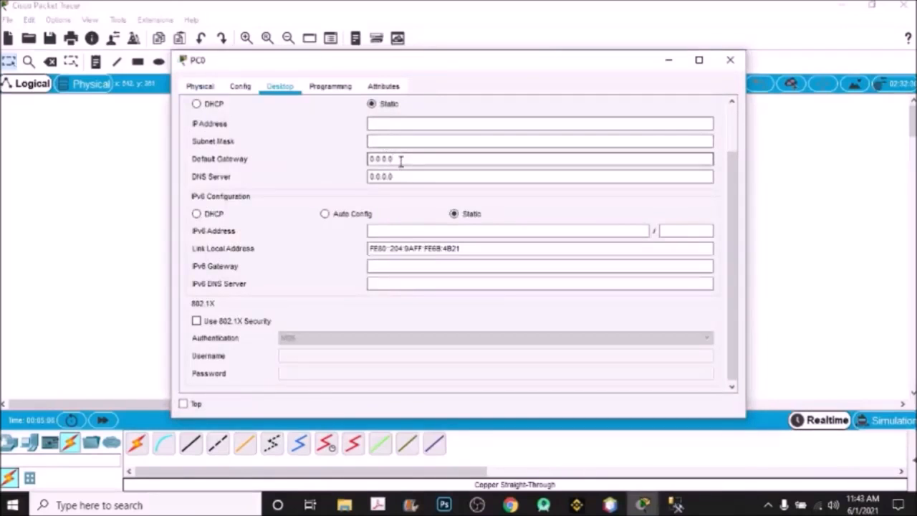
pyautogui.hotkey('ctrl', 'a')
pyautogui.write('192.16')
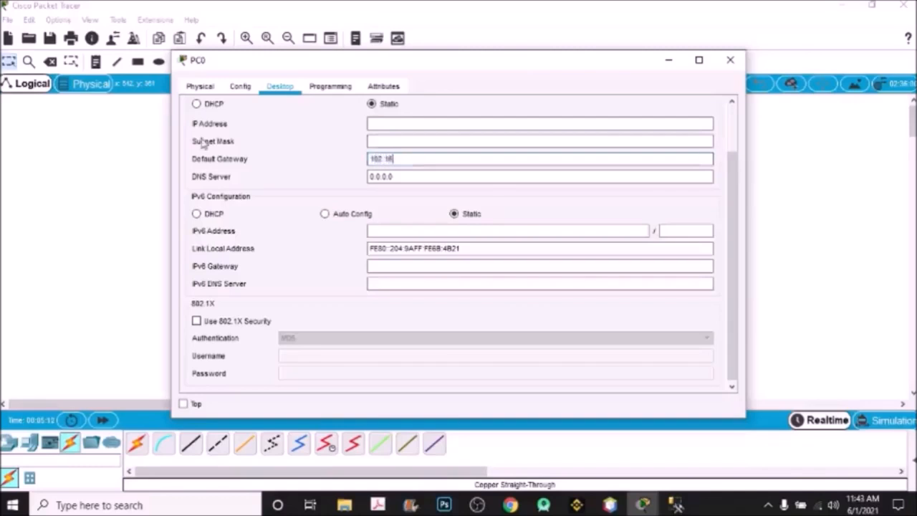
pyautogui.write('8.1.1')
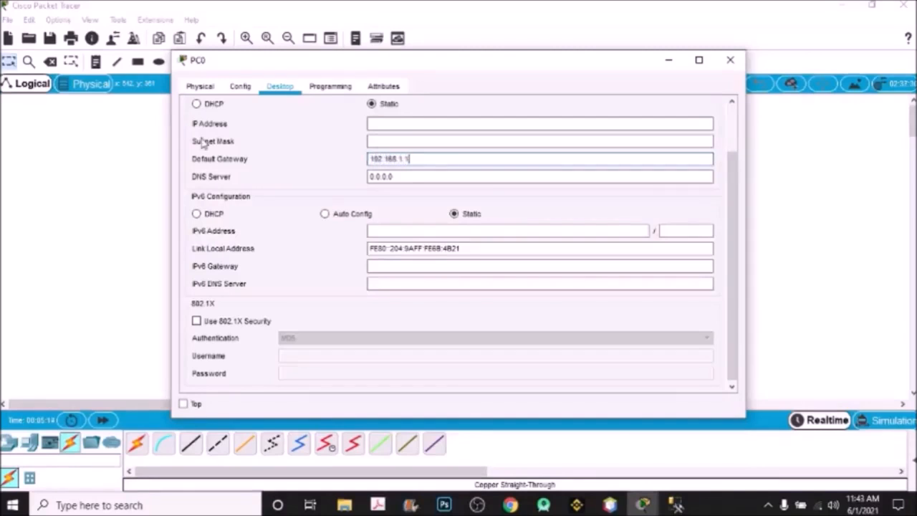
# - Copy PC0's default gateway address 192.168.1.1 into its IP address field
pyautogui.hotkey('ctrl', 'a')
pyautogui.hotkey('ctrl', 'c')
pyautogui.click(397, 124)
pyautogui.hotkey('ctrl', 'v')
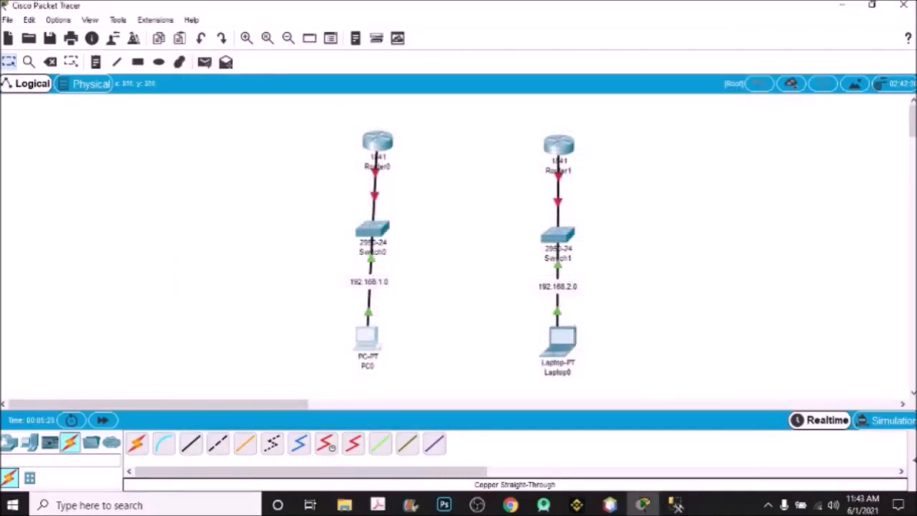
# - Configure Laptop0 with default gateway 192.168.2.1, static IP address 192.168.2.2 and subnet mask 255.255.255.0
pyautogui.click(574, 337)
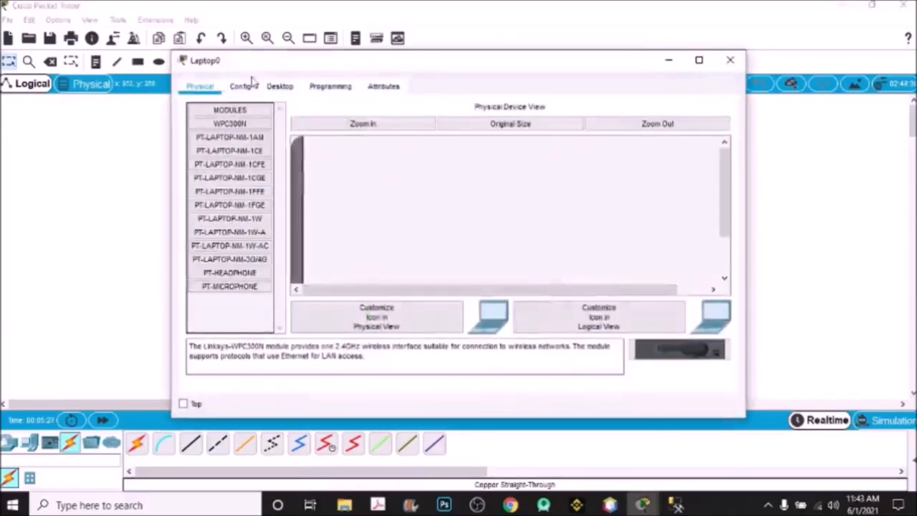
pyautogui.click(240, 86)
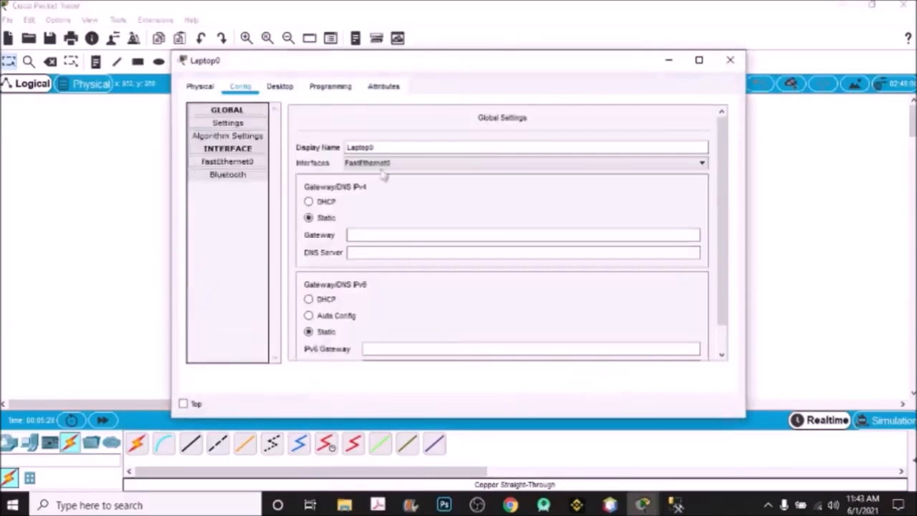
pyautogui.click(279, 86)
pyautogui.click(391, 124)
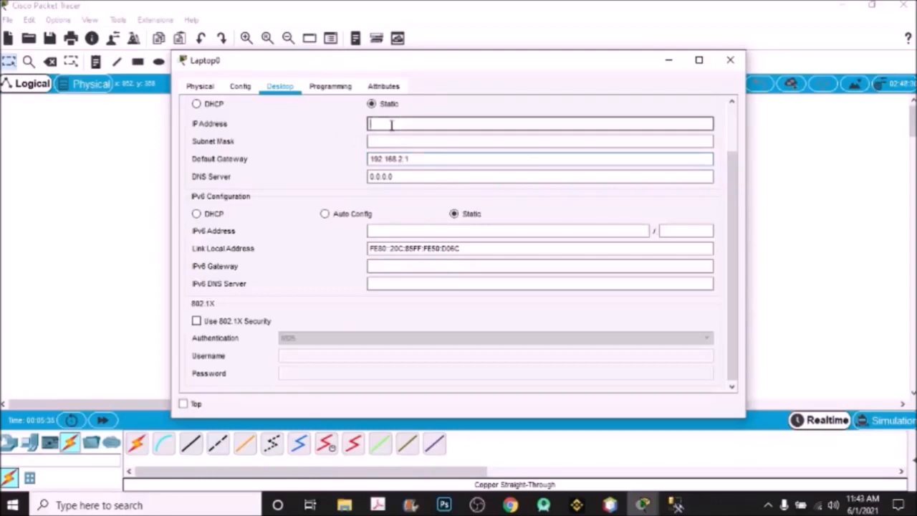
pyautogui.write('192.168.2.2')
pyautogui.press('Return')
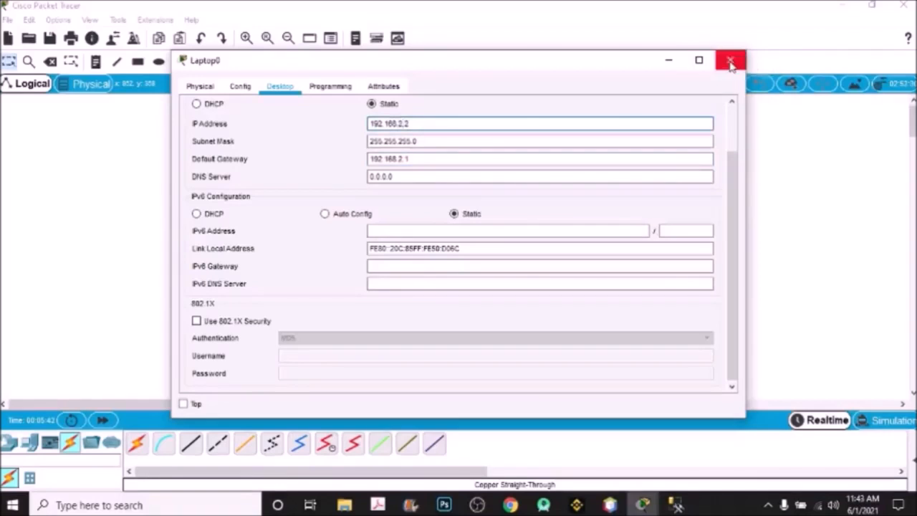
pyautogui.click(730, 61)
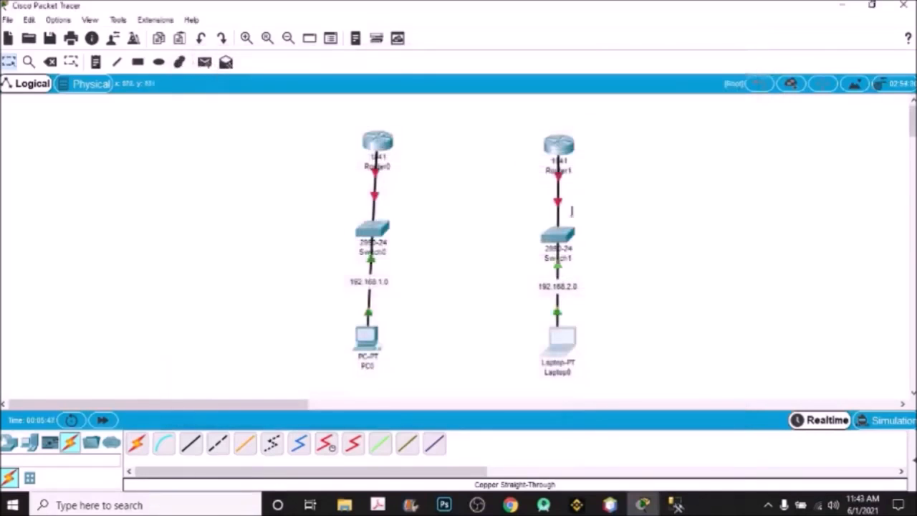
# - Open Router0's command line and decline the initial configuration dialog with n to reach the user prompt
pyautogui.click(379, 144)
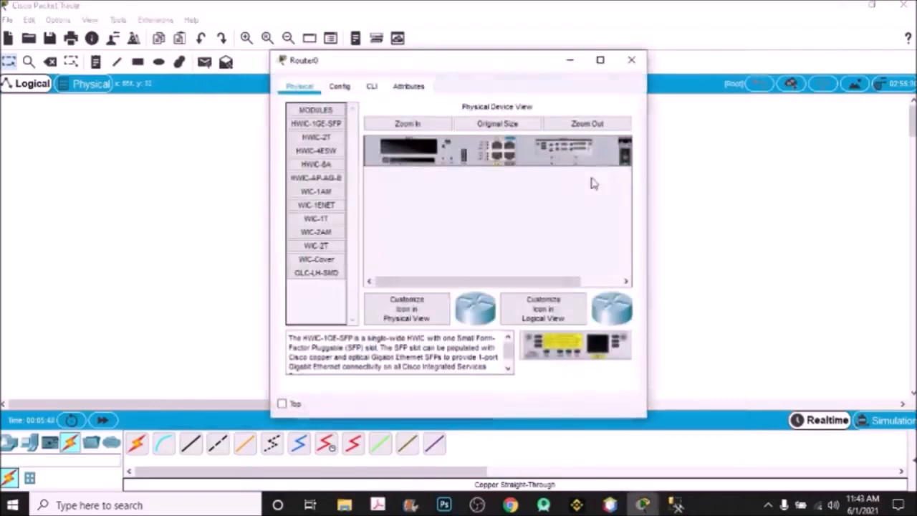
pyautogui.click(372, 86)
pyautogui.press('Return')
pyautogui.press('Return')
pyautogui.press('Return')
pyautogui.press('Return')
pyautogui.press('Return')
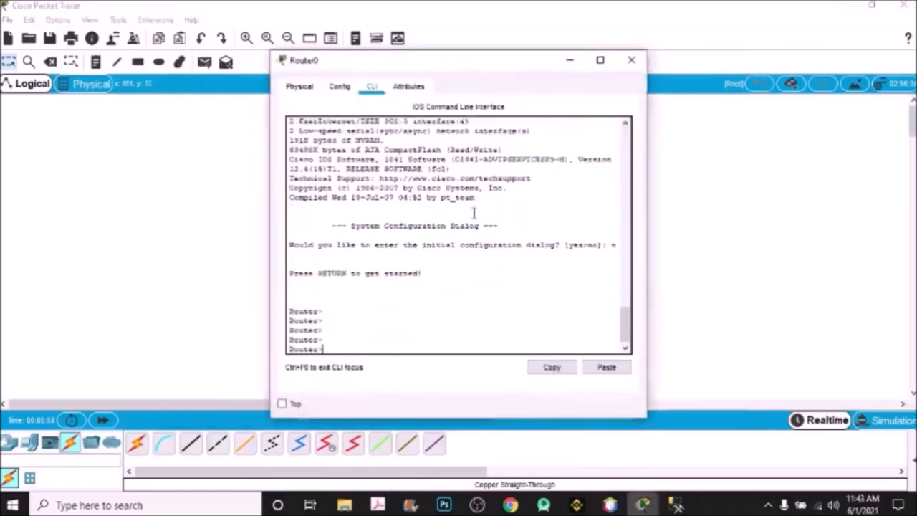
# - Enter privileged mode on Router0 with enable and global configuration mode with conf t
pyautogui.write('enable')
pyautogui.press('Return')
pyautogui.press('Return')
pyautogui.press('Return')
pyautogui.press('Return')
pyautogui.press('Return')
pyautogui.write('conf t')
pyautogui.press('Return')
pyautogui.press('Return')
pyautogui.press('Return')
pyautogui.press('Return')
pyautogui.press('Return')
pyautogui.press('Return')
# - Assign IP address 192.168.1.1 with mask 255.255.255.0 to Router0's interface fa 0/0
pyautogui.write('interface f')
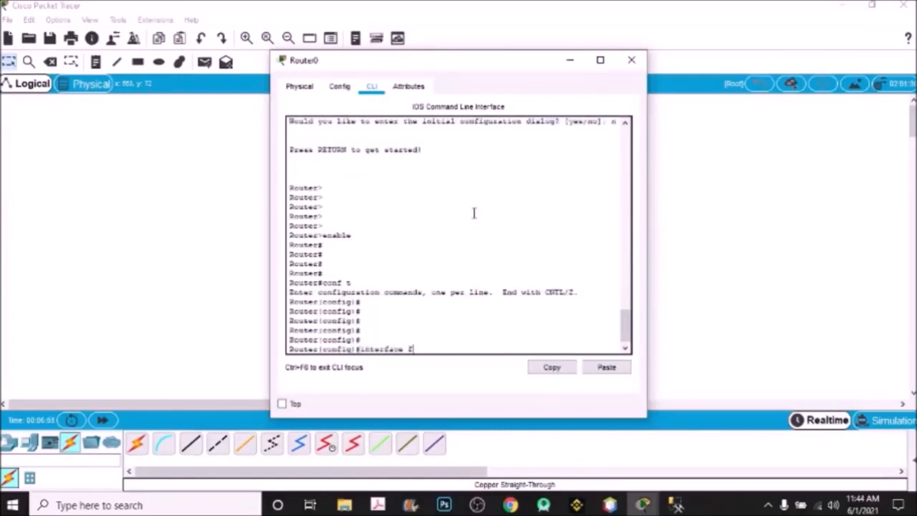
pyautogui.write('a 0/0')
pyautogui.press('Return')
pyautogui.press('Return')
pyautogui.press('Return')
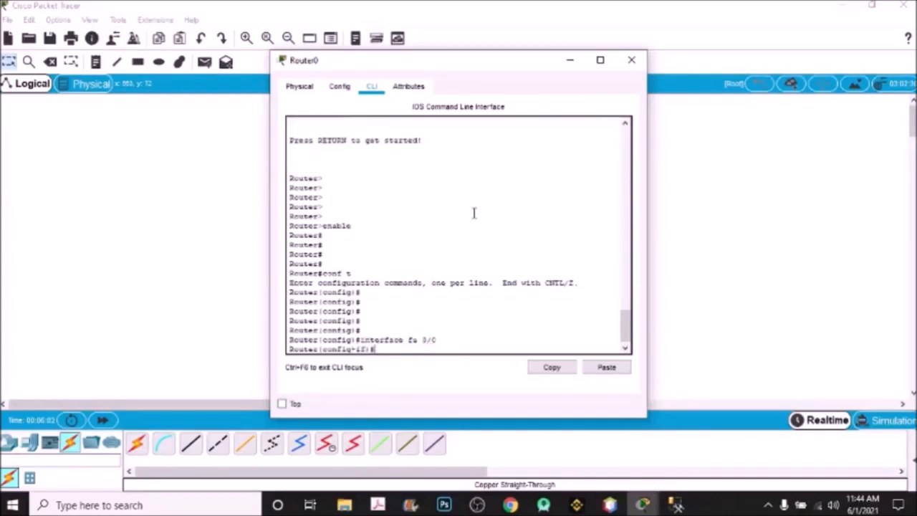
pyautogui.write('ddr')
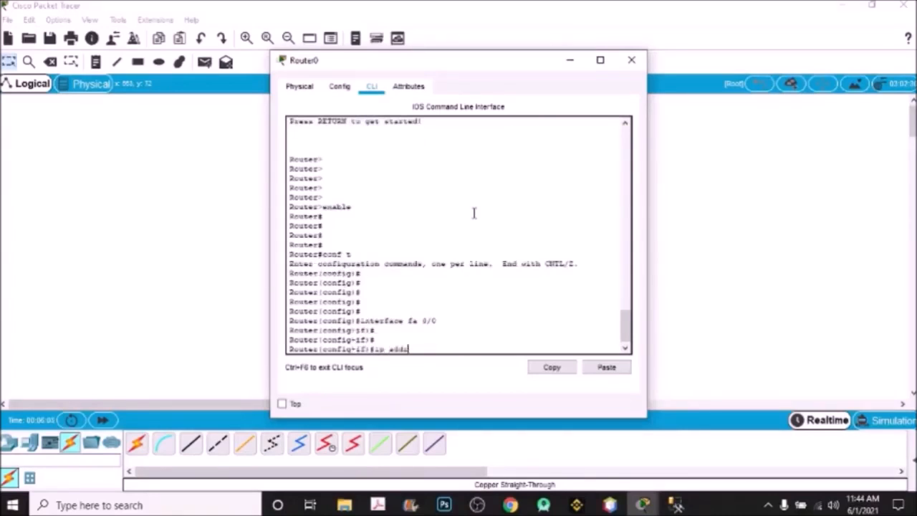
pyautogui.write('ess 192.168.1.1 ')
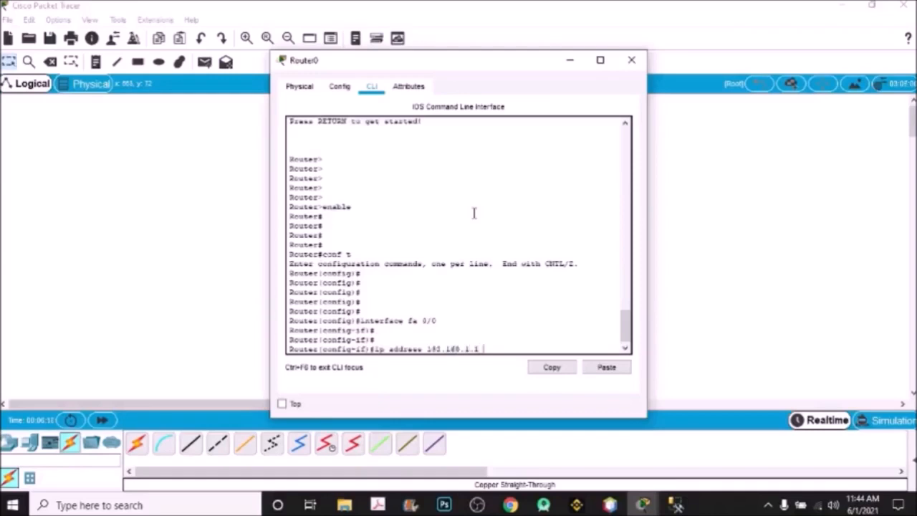
pyautogui.write('255.255.255.0')
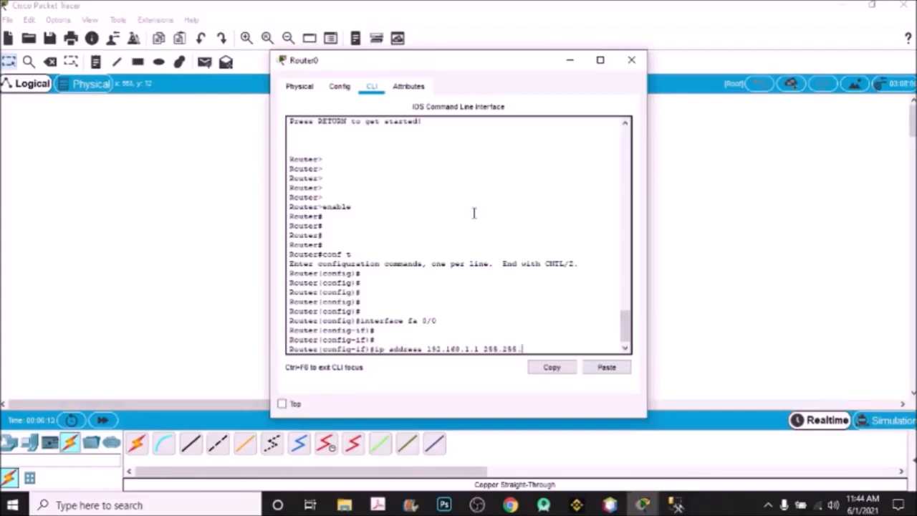
pyautogui.press('Return')
pyautogui.press('Return')
pyautogui.press('Return')
pyautogui.press('Return')
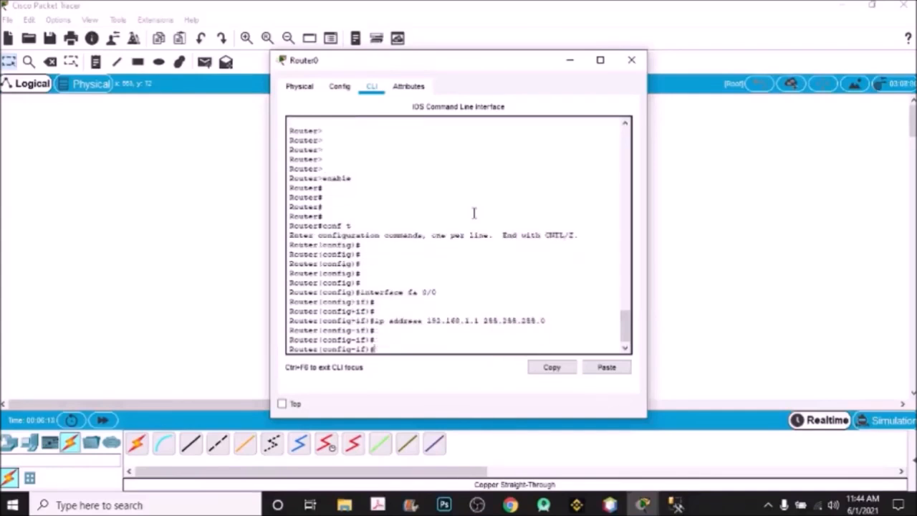
# - Activate Router0's fa 0/0 interface with no shutdown
pyautogui.write('no shutdown')
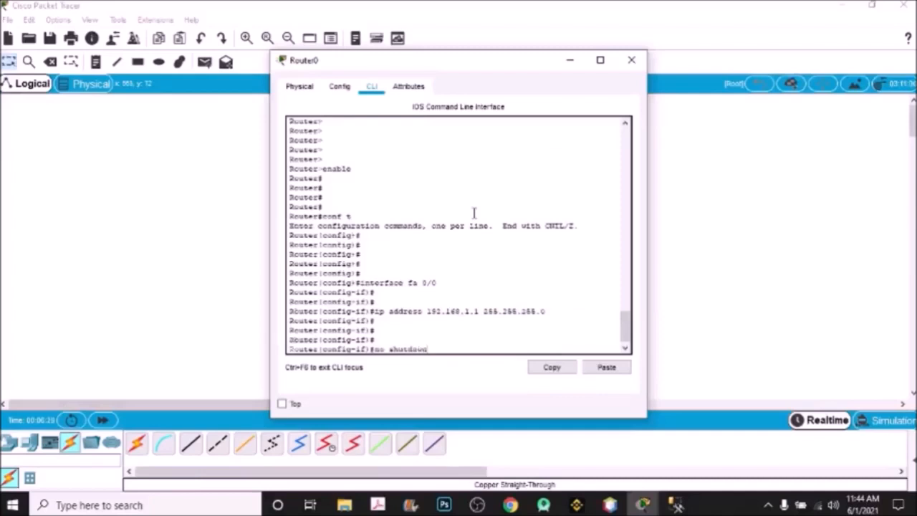
pyautogui.press('Return')
pyautogui.press('Return')
pyautogui.press('Return')
pyautogui.press('Return')
pyautogui.press('Return')
# - Exit Router0's interface, configuration and privileged modes to end the console session, and close its window
pyautogui.write('ex')
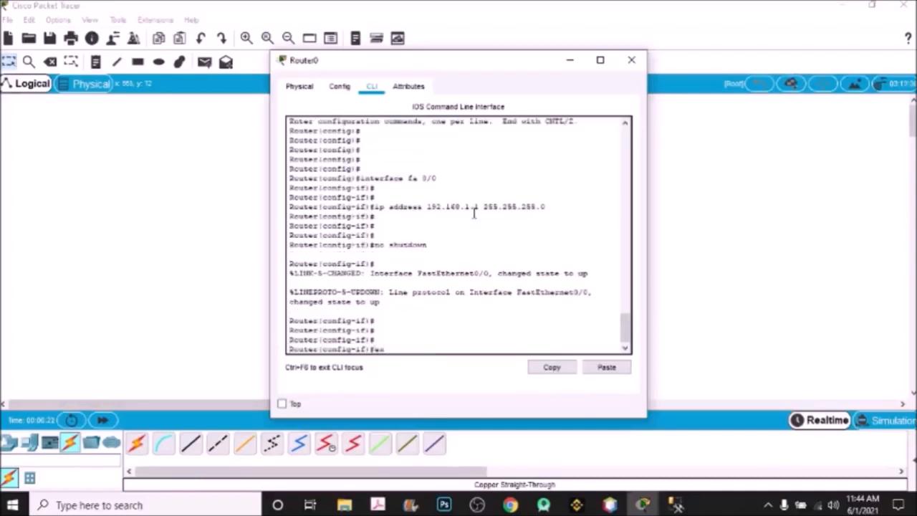
pyautogui.write('it')
pyautogui.press('Return')
pyautogui.press('Return')
pyautogui.press('Return')
pyautogui.press('Return')
pyautogui.write('exit')
pyautogui.press('Return')
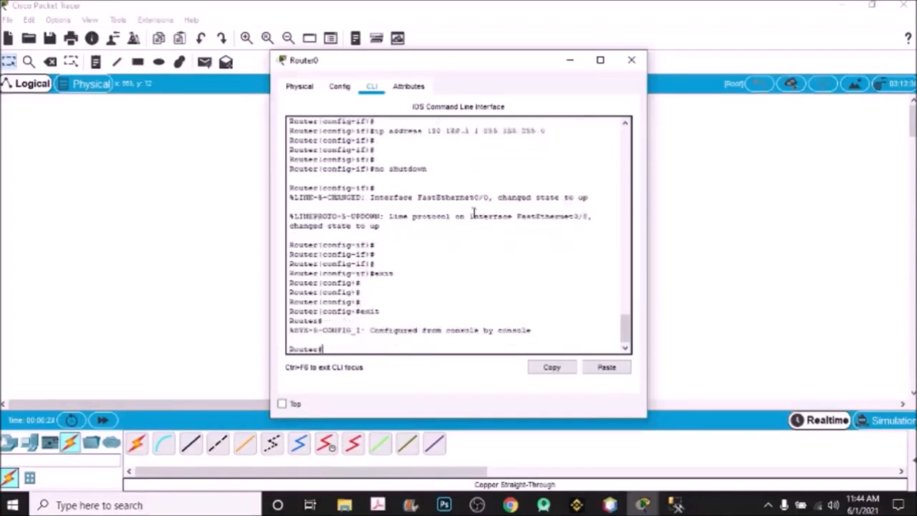
pyautogui.press('Return')
pyautogui.press('Return')
pyautogui.write('exit')
pyautogui.press('Return')
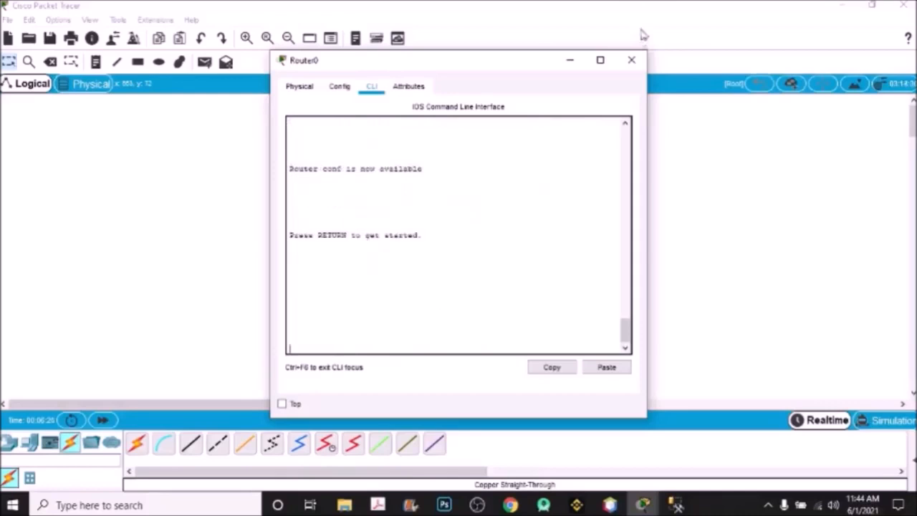
pyautogui.click(631, 60)
# - Open Router1's command line beside the Router0 topology and decline the initial configuration dialog with n
pyautogui.click(564, 161)
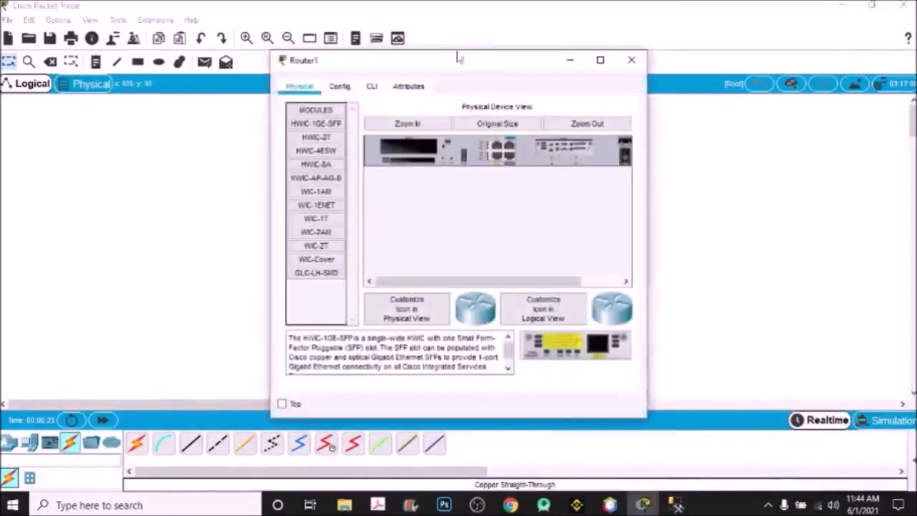
pyautogui.moveTo(460, 63); pyautogui.dragTo(716, 63)
pyautogui.click(630, 90)
pyautogui.write('n')
pyautogui.press('Return')
pyautogui.press('Return')
pyautogui.press('Return')
pyautogui.press('Return')
pyautogui.press('Return')
pyautogui.press('Return')
pyautogui.press('Return')
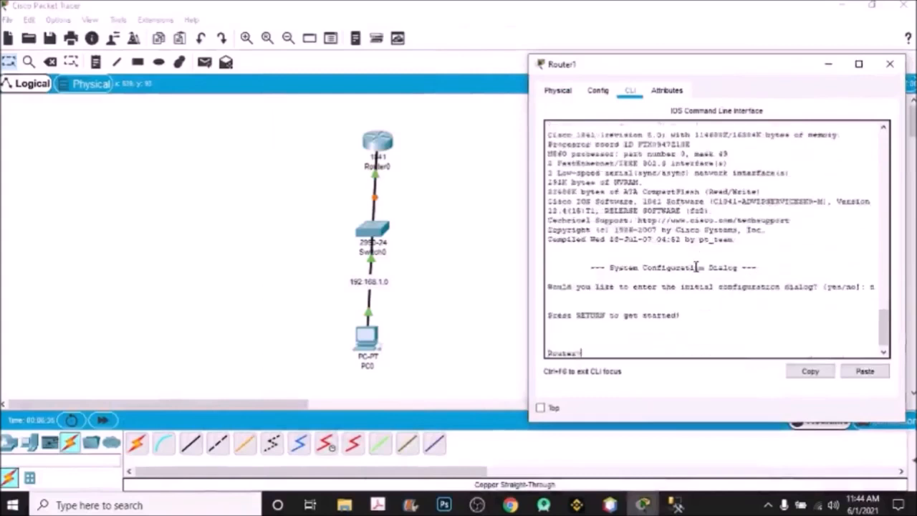
# - Enter privileged mode on Router1 with enable and global configuration mode with conf t
pyautogui.write('enable')
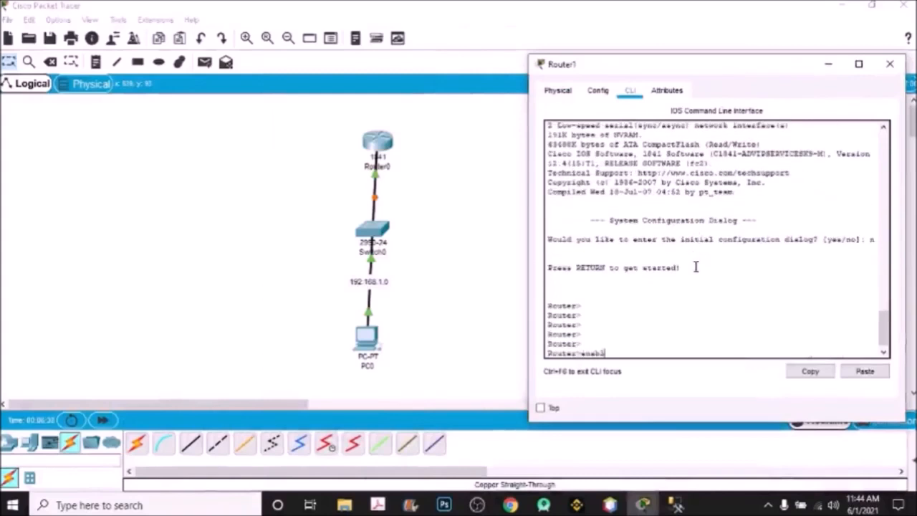
pyautogui.press('Return')
pyautogui.press('Return')
pyautogui.press('Return')
pyautogui.press('Return')
pyautogui.press('Return')
pyautogui.write('conf t')
pyautogui.press('Return')
pyautogui.press('Return')
pyautogui.press('Return')
pyautogui.press('Return')
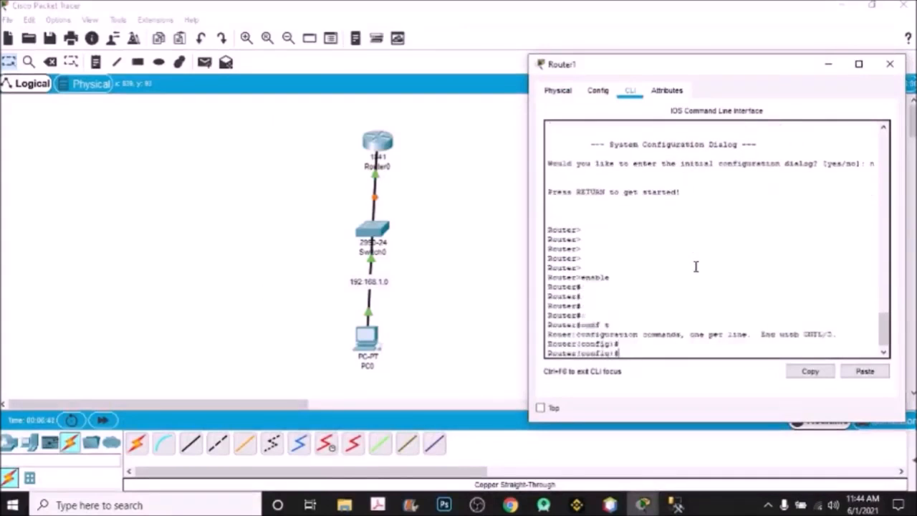
# - Assign IP address 192.168.2.1 with mask 255.255.255.0 to Router1's interface fa 0/0
pyautogui.write('interface fa 0/')
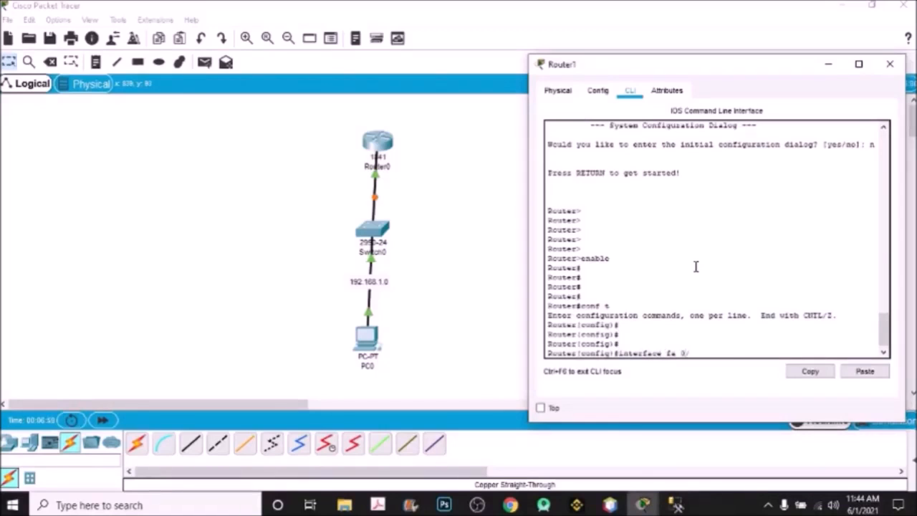
pyautogui.write('0')
pyautogui.press('Return')
pyautogui.press('Return')
pyautogui.press('Return')
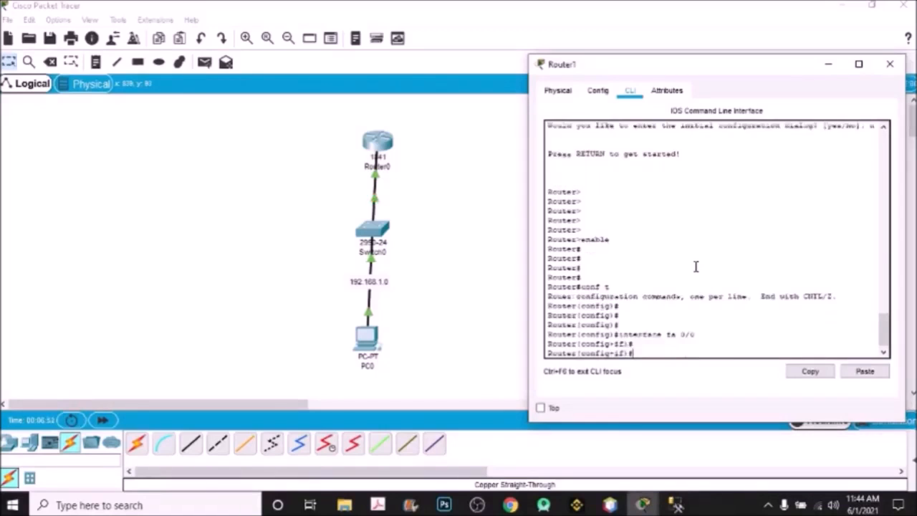
pyautogui.write('ip address')
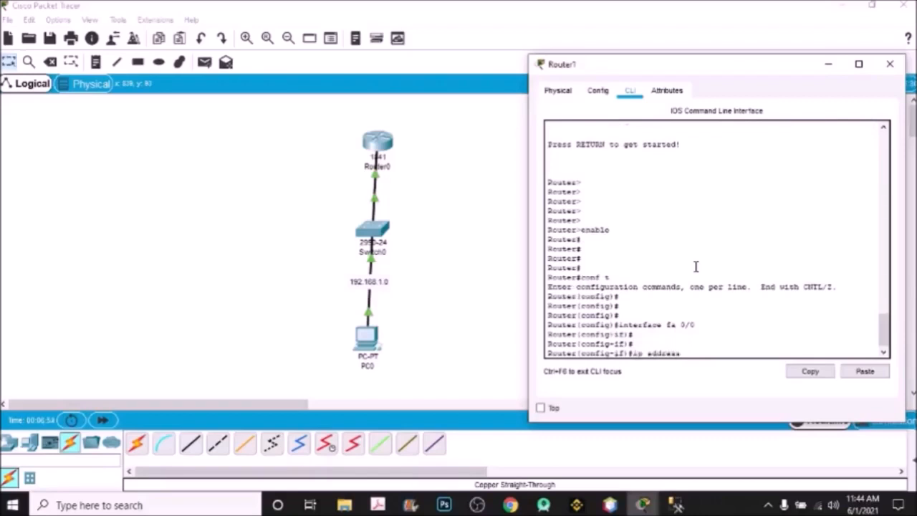
pyautogui.write(' 192.168.2.1')
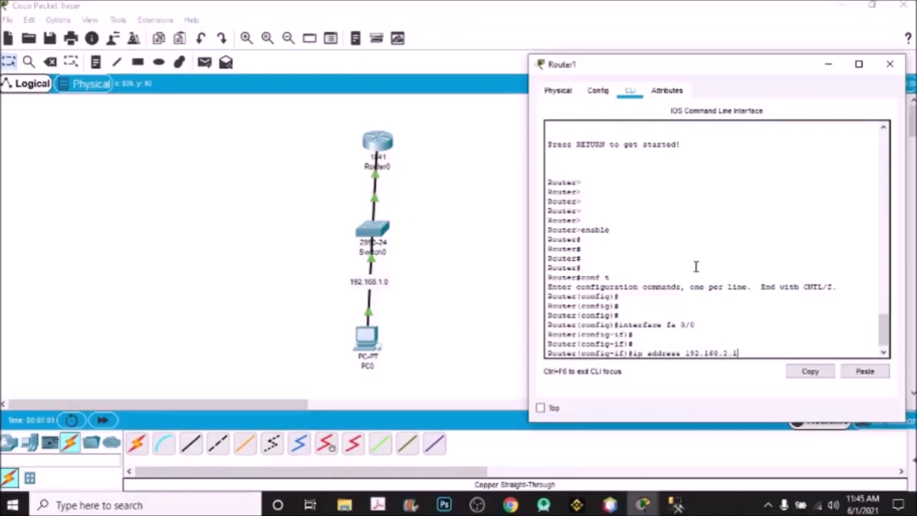
pyautogui.write(' 255.255.255.0')
pyautogui.press('Return')
pyautogui.press('Return')
pyautogui.press('Return')
pyautogui.press('Return')
# - Activate Router1's fa 0/0 interface with no shutdown
pyautogui.write('no shutd')
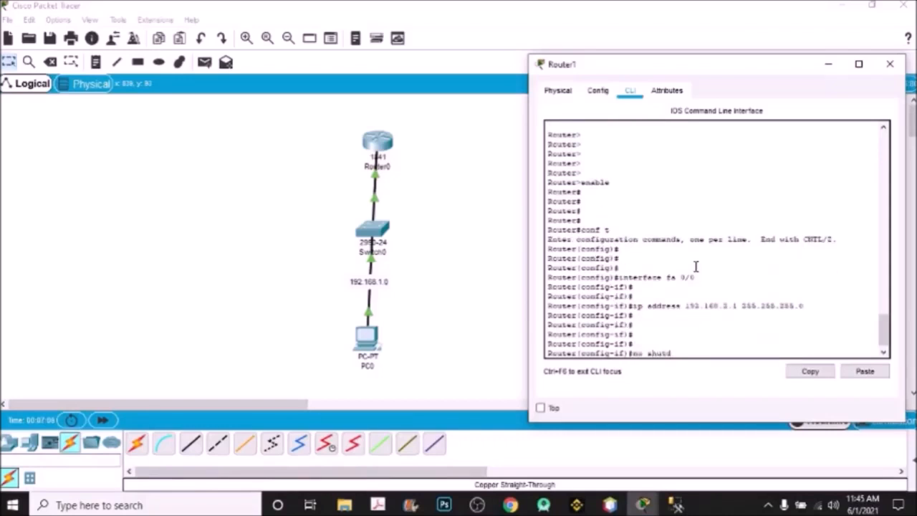
pyautogui.write('own')
pyautogui.press('Return')
pyautogui.press('Return')
pyautogui.press('Return')
pyautogui.press('Return')
# - Exit Router1's interface, configuration and privileged modes to end the console session, and close its window
pyautogui.write('exit')
pyautogui.press('Return')
pyautogui.press('Return')
pyautogui.press('Return')
pyautogui.press('Return')
pyautogui.write('exi')
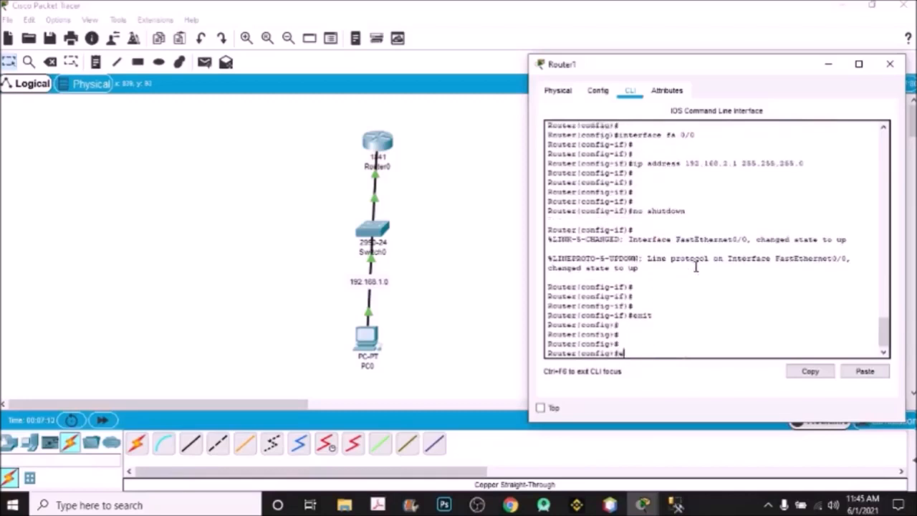
pyautogui.write('t')
pyautogui.press('Return')
pyautogui.press('Return')
pyautogui.press('Return')
pyautogui.press('Return')
pyautogui.press('Return')
pyautogui.press('Return')
pyautogui.write('exit')
pyautogui.press('Return')
pyautogui.press('Return')
pyautogui.press('Return')
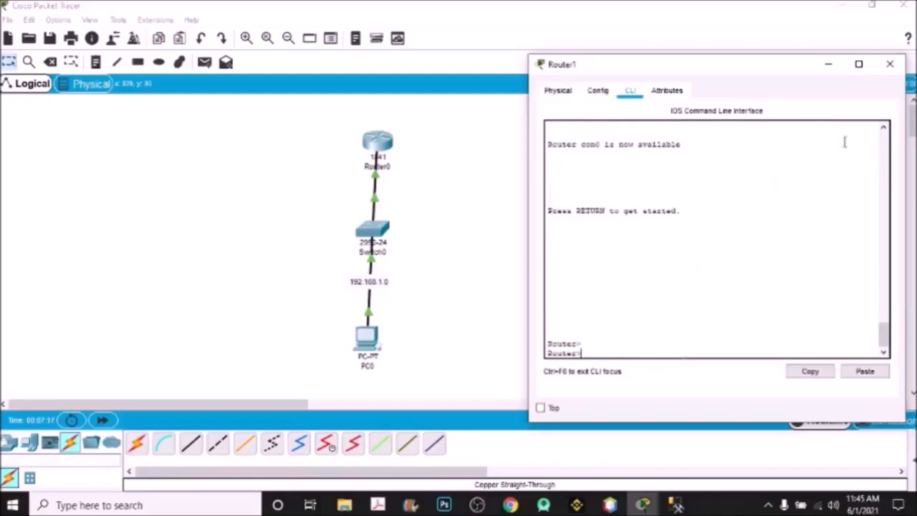
pyautogui.click(890, 63)
# - Send a simple PDU from PC0 to Router0 to test their connectivity
pyautogui.click(206, 62)
pyautogui.click(376, 342)
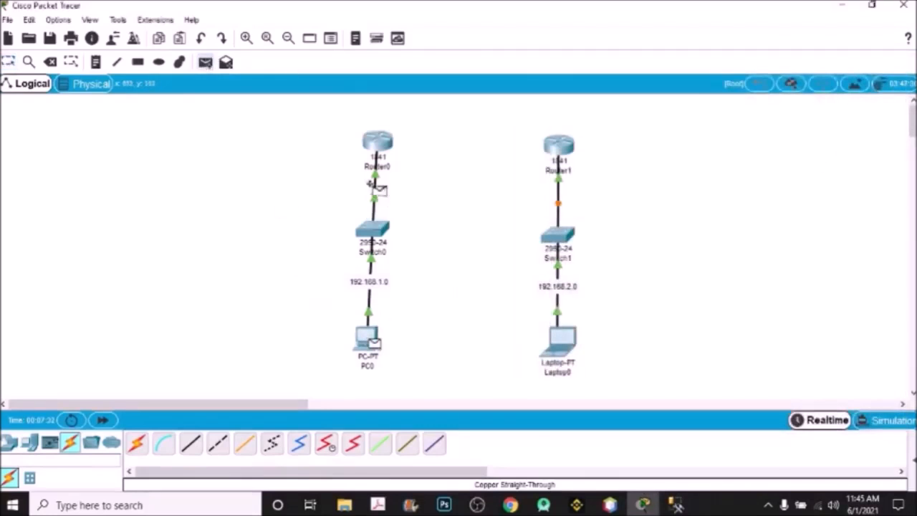
pyautogui.click(380, 149)
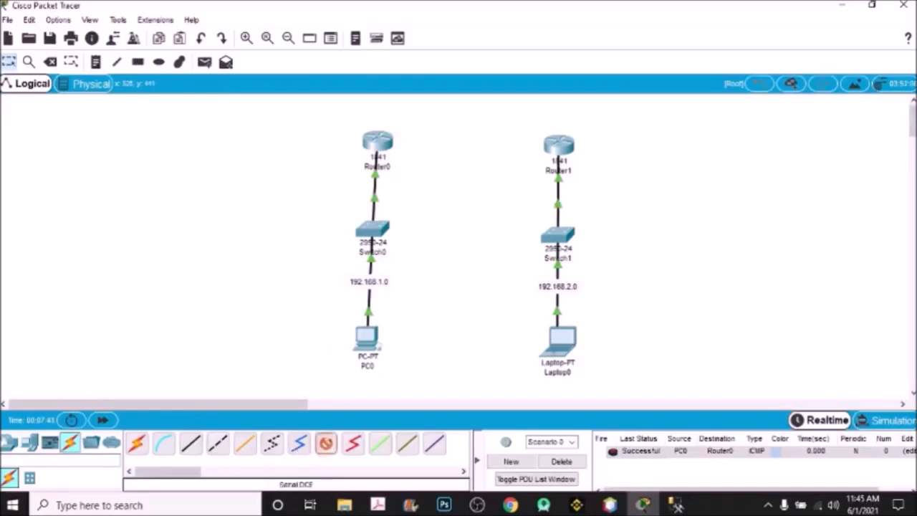
# - Connect Router0's Serial0/0/1 port to a serial port on Router1 with a Serial DCE cable
pyautogui.click(380, 140)
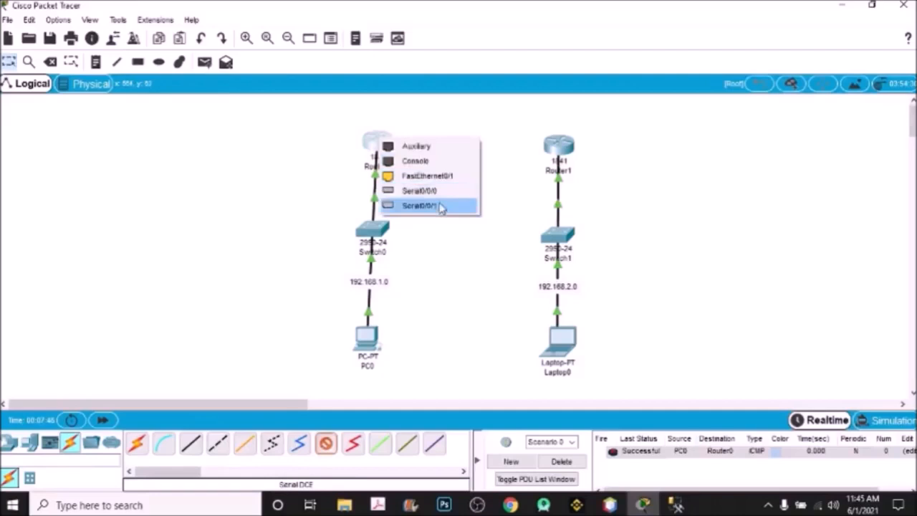
pyautogui.click(441, 207)
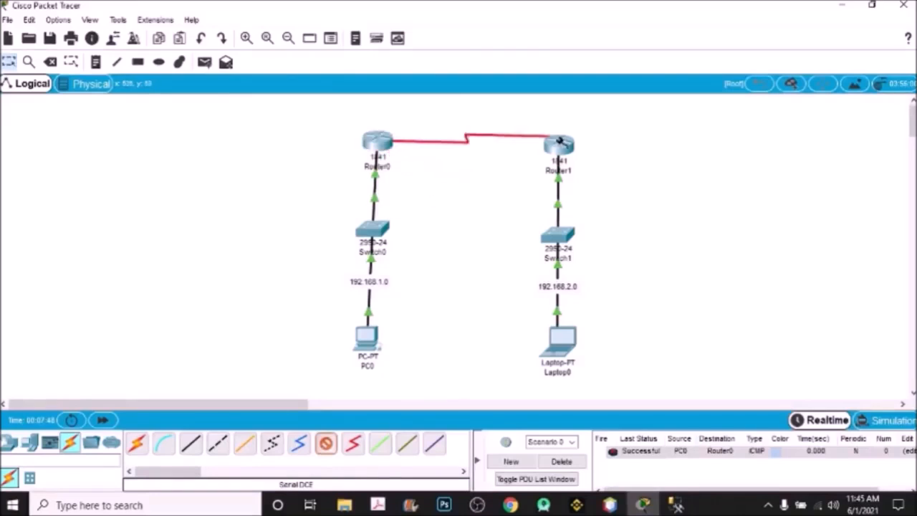
pyautogui.click(558, 144)
pyautogui.click(584, 195)
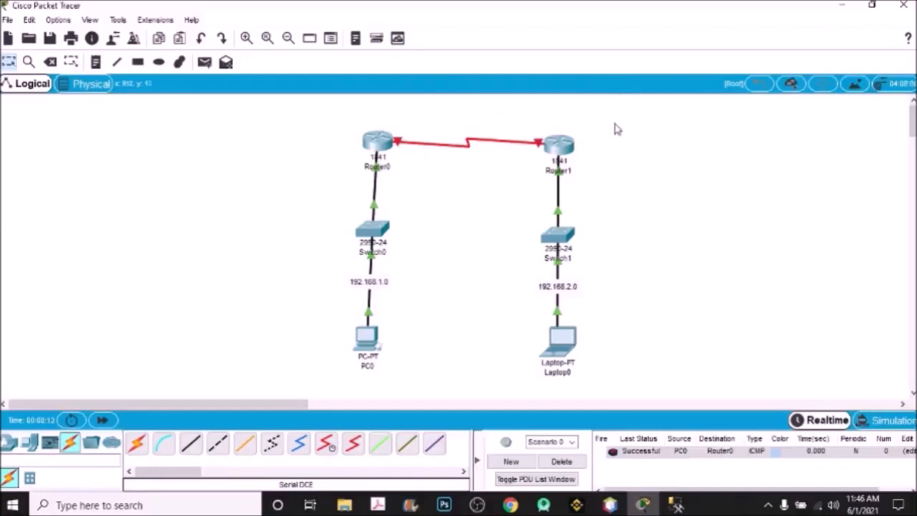
pyautogui.press('n')
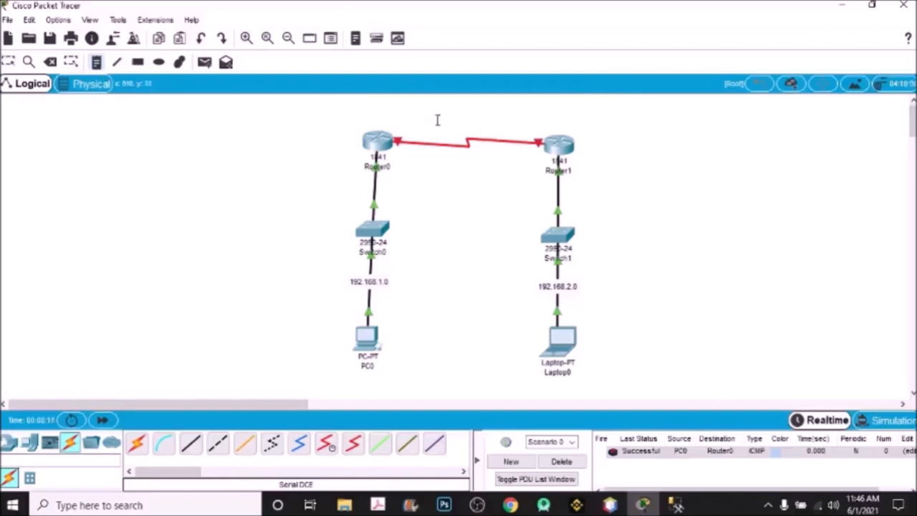
pyautogui.click(436, 123)
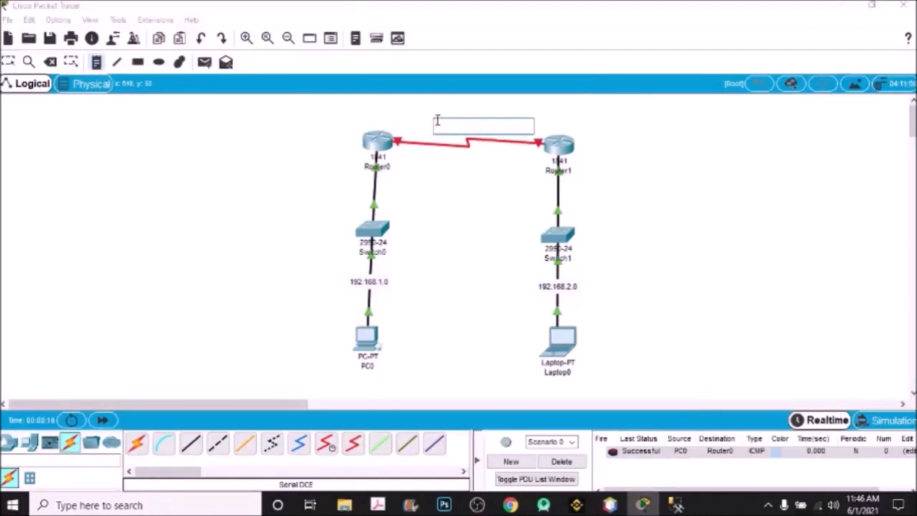
pyautogui.press('Escape')
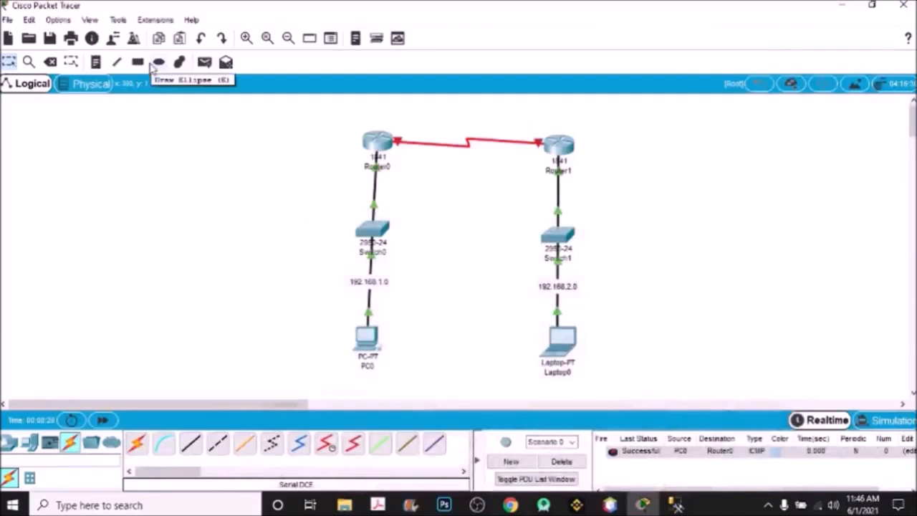
# - Add a note reading 10.0.0.0 and position it on the serial link between Router0 and Router1
pyautogui.click(96, 63)
pyautogui.click(432, 116)
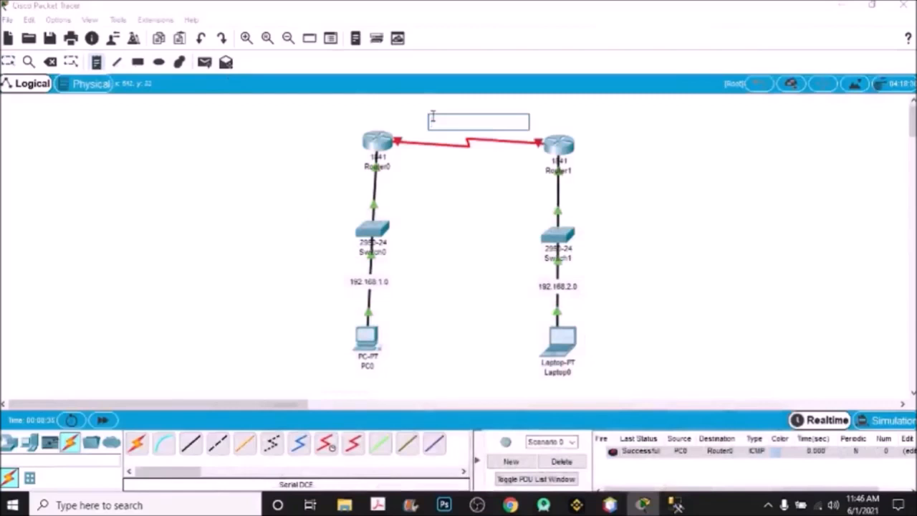
pyautogui.write('10.0.0.0')
pyautogui.click(713, 205)
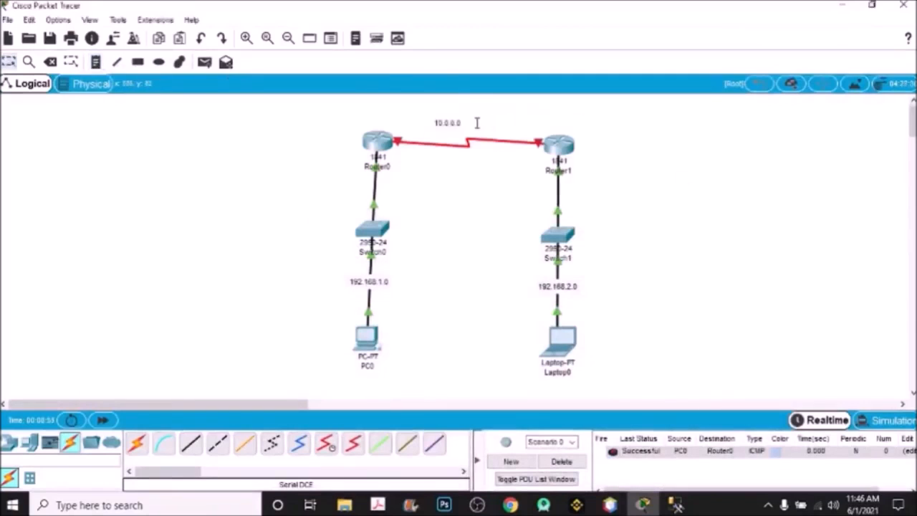
pyautogui.moveTo(456, 127); pyautogui.dragTo(469, 145)
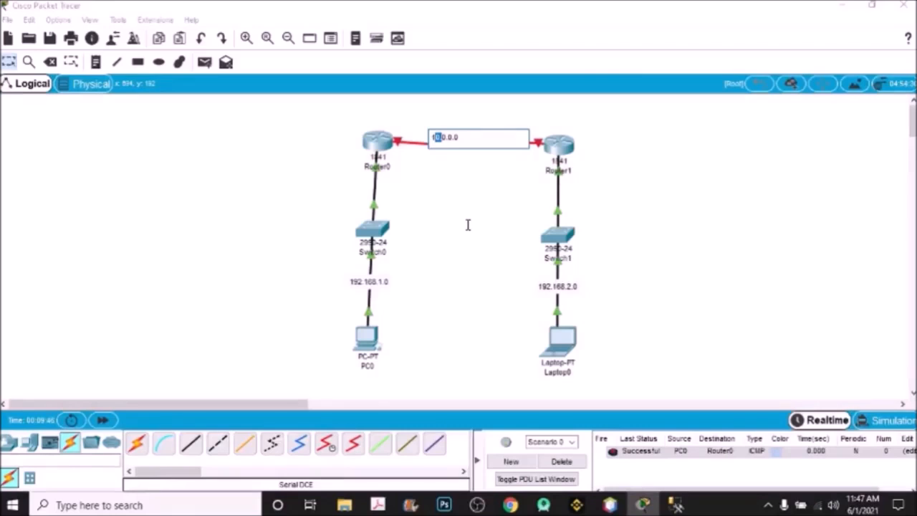
pyautogui.click(467, 225)
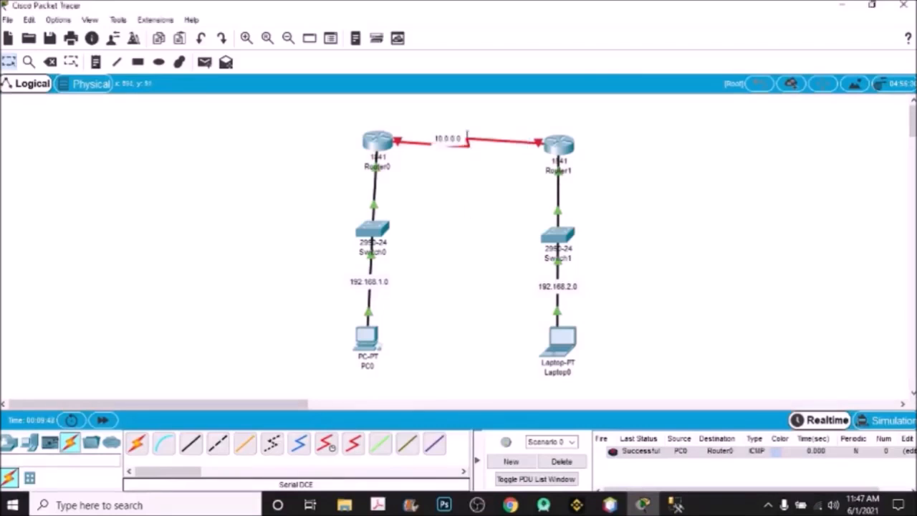
pyautogui.moveTo(455, 142); pyautogui.dragTo(468, 144)
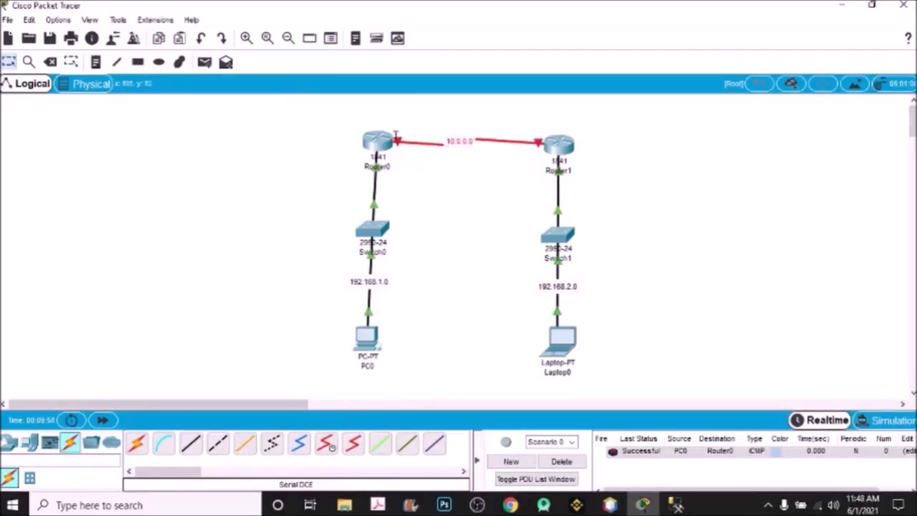
# - Open Router0's command line and enter interface configuration for se 0/0/1
pyautogui.moveTo(399, 136)
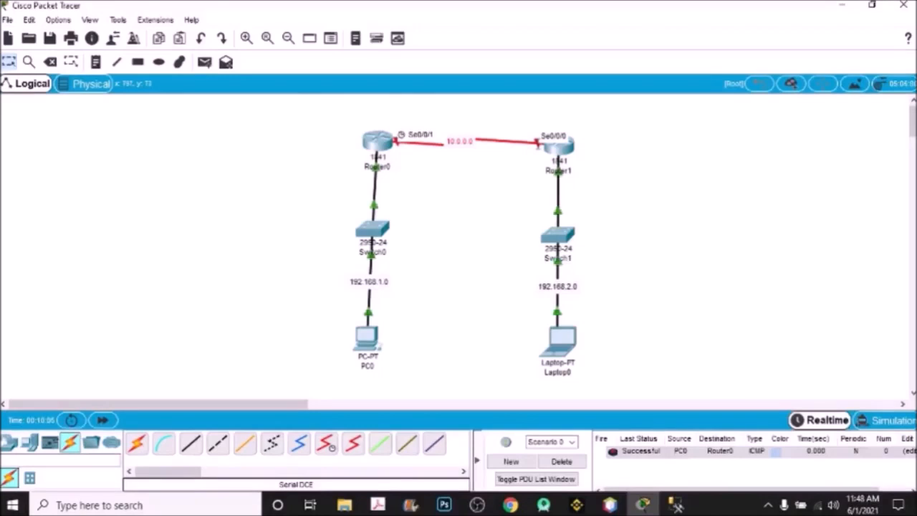
pyautogui.click(385, 143)
pyautogui.moveTo(529, 67); pyautogui.dragTo(201, 76)
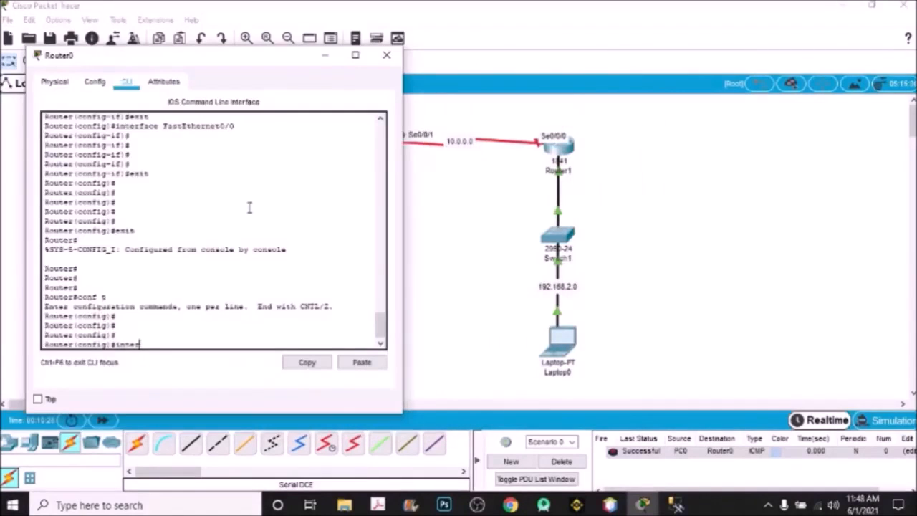
pyautogui.write('face se 0/0/1')
pyautogui.press('Return')
pyautogui.press('Return')
pyautogui.press('Return')
# - Assign IP address 10.0.0.1 with subnet mask 255.0.0.0 to Router0's serial interface
pyautogui.write('ip address i')
pyautogui.write('0')
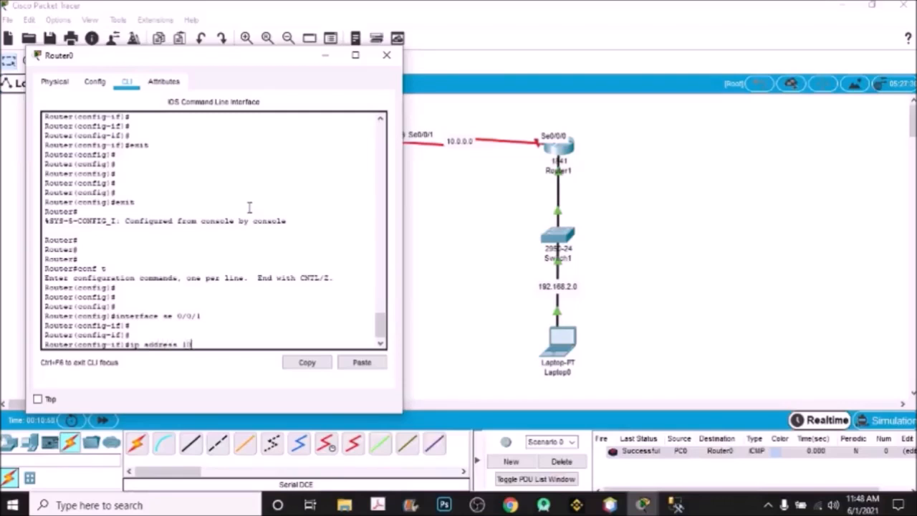
pyautogui.write('.0.0.1 255.0.0.0')
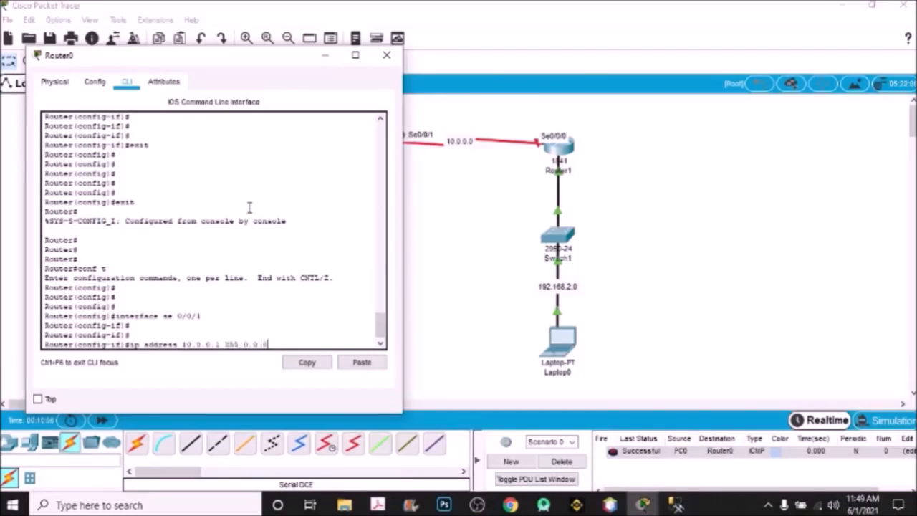
pyautogui.press('Return')
pyautogui.press('Return')
pyautogui.press('Return')
pyautogui.press('Return')
# - Activate Router0's se 0/0/1 interface with no shutdown
pyautogui.write('no s')
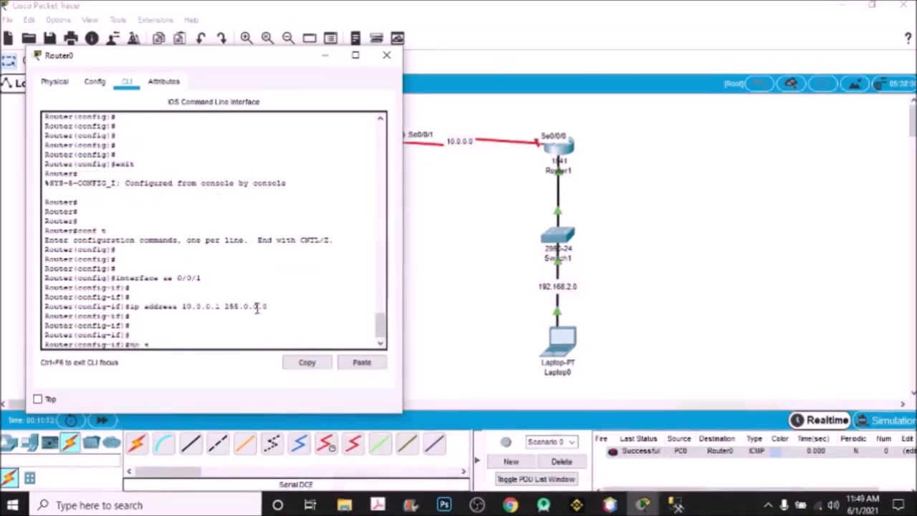
pyautogui.write('hutdown')
pyautogui.press('Return')
pyautogui.press('Return')
pyautogui.press('Return')
pyautogui.press('Return')
pyautogui.press('Return')
pyautogui.press('Return')
# - Exit Router0's interface, configuration and privileged modes to end the console session, and close its window
pyautogui.write('exit')
pyautogui.press('Return')
pyautogui.press('Return')
pyautogui.press('Return')
pyautogui.press('Return')
pyautogui.write('exit')
pyautogui.press('Return')
pyautogui.press('Return')
pyautogui.press('Return')
pyautogui.press('Return')
pyautogui.press('Return')
pyautogui.write('exit')
pyautogui.press('Return')
pyautogui.press('Return')
pyautogui.press('Return')
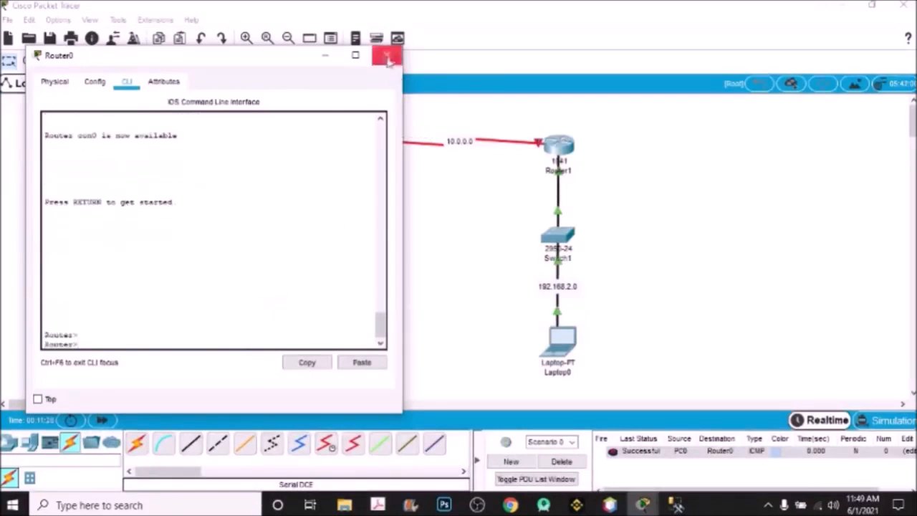
pyautogui.click(387, 64)
# - Open Router1's command line and enter global configuration mode with enable and conf t
pyautogui.click(558, 146)
pyautogui.moveTo(472, 68); pyautogui.dragTo(760, 90)
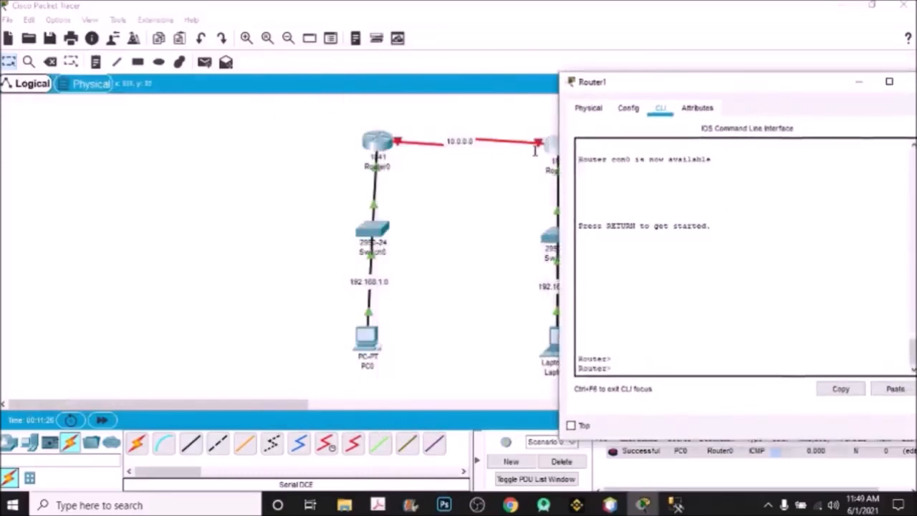
pyautogui.moveTo(767, 88); pyautogui.dragTo(732, 74)
pyautogui.write('enable')
pyautogui.press('Return')
pyautogui.press('Return')
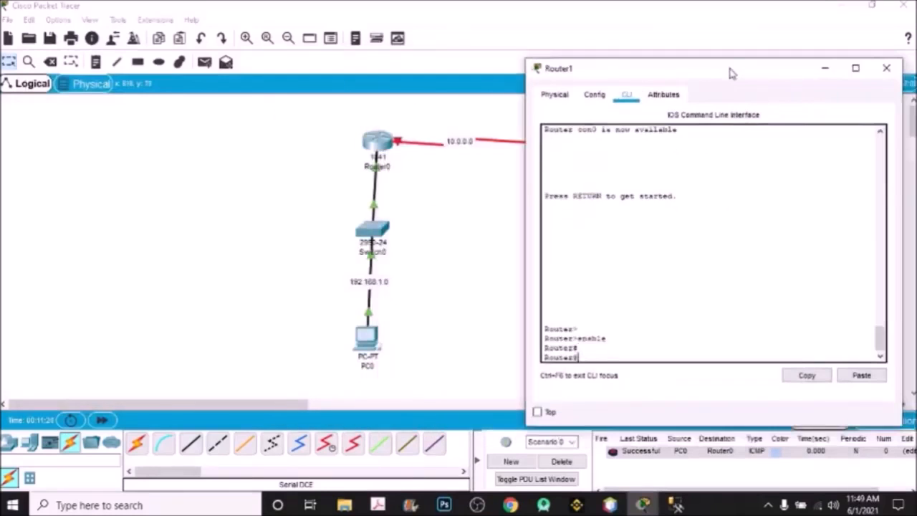
pyautogui.press('Return')
pyautogui.write('conf t')
pyautogui.press('Return')
pyautogui.press('Return')
pyautogui.press('Return')
pyautogui.press('Return')
pyautogui.press('Return')
# - Enter interface configuration for se 0/0/0 on Router1
pyautogui.write('interf')
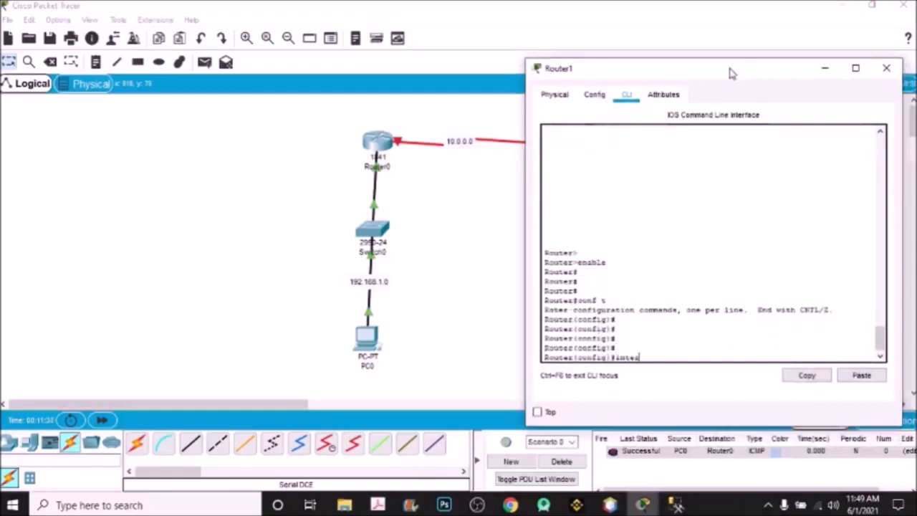
pyautogui.write('ace se')
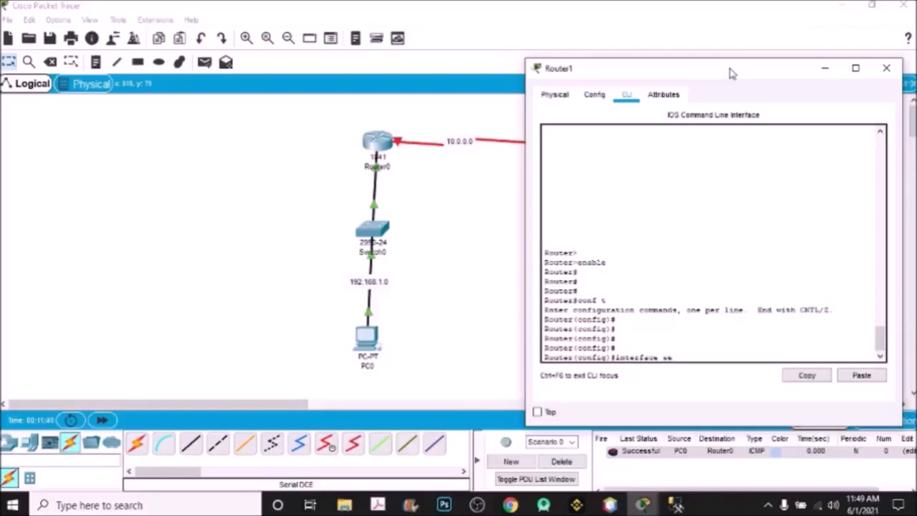
pyautogui.write(' 0/0/0')
pyautogui.press('Return')
pyautogui.press('Return')
pyautogui.press('Return')
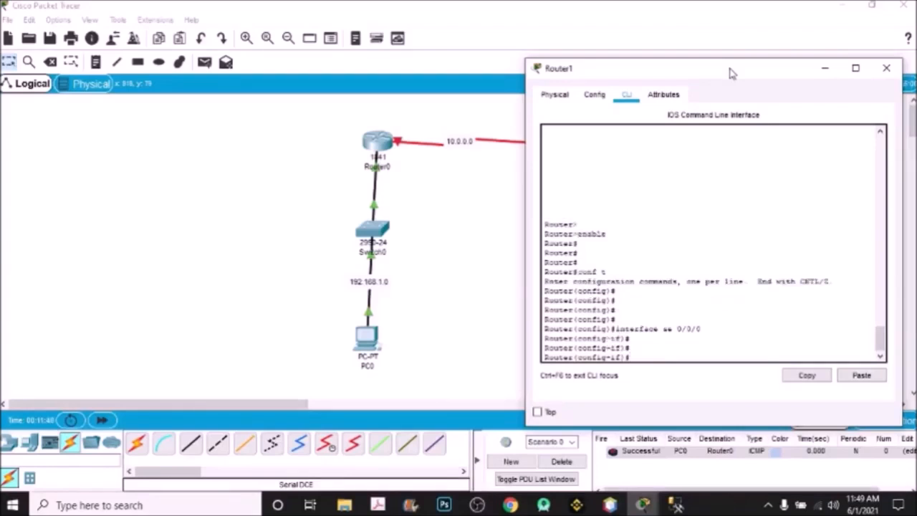
# - Assign IP address 10.0.0.2 with subnet mask 255.255.255.0 to Router1's serial interface
pyautogui.write('ip address 10')
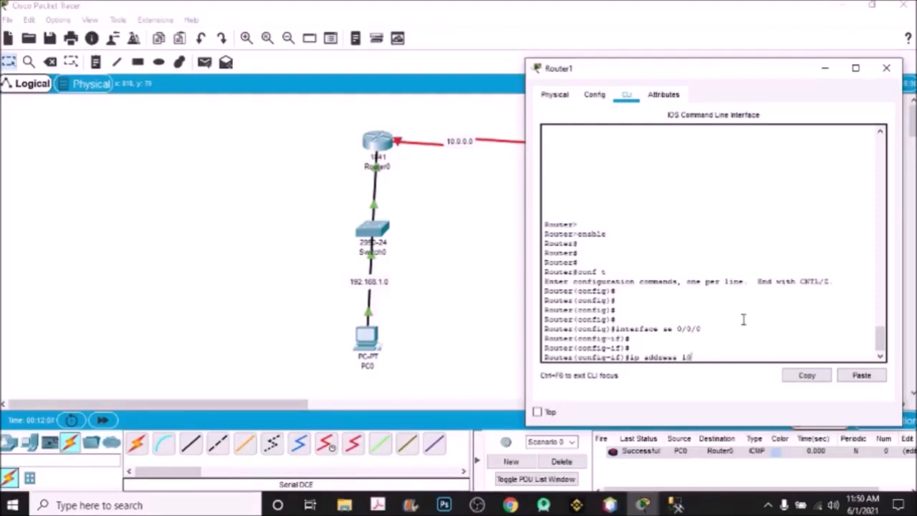
pyautogui.write('.0.0.2 255.255.255.0')
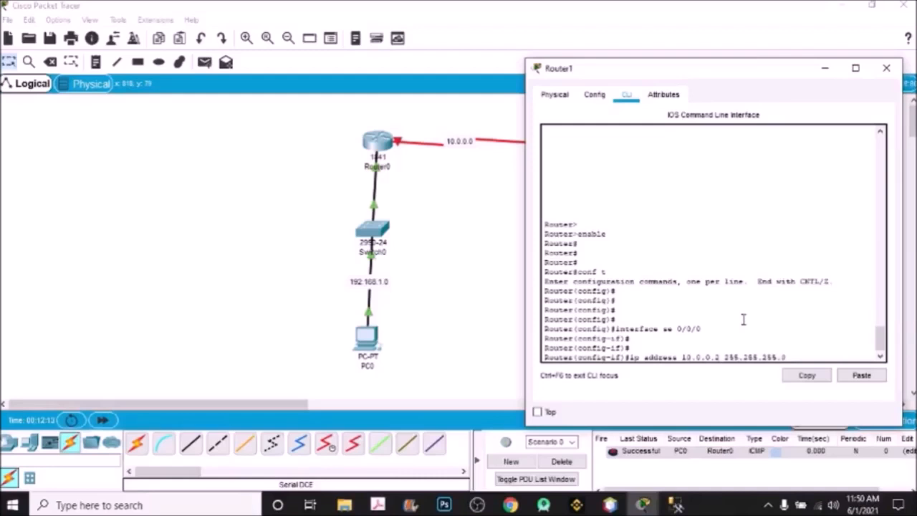
pyautogui.press('Return')
pyautogui.press('Return')
pyautogui.press('Return')
pyautogui.press('Return')
# - Activate Router1's se 0/0/0 interface with no shutdown
pyautogui.write('no shutdown')
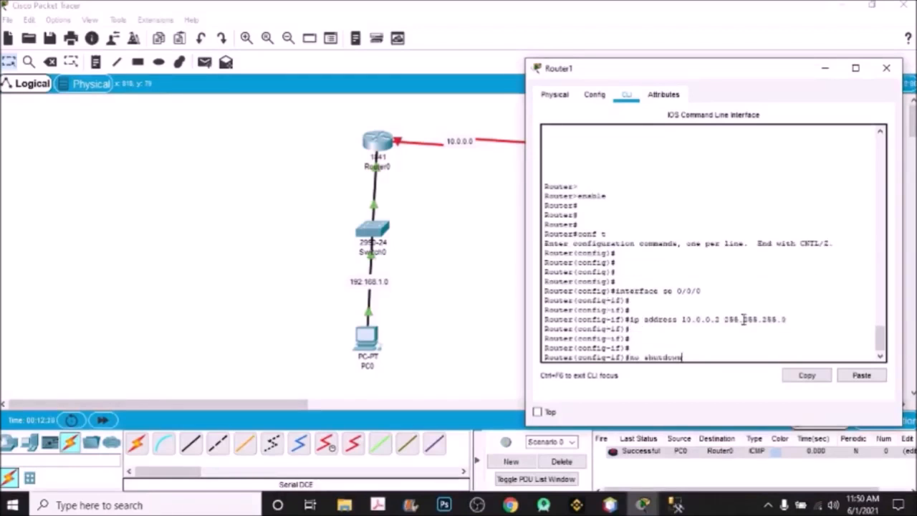
pyautogui.press('Return')
pyautogui.press('Return')
pyautogui.press('Return')
# - Exit all of Router1's command modes to end its console session and close the router window
pyautogui.write('exit')
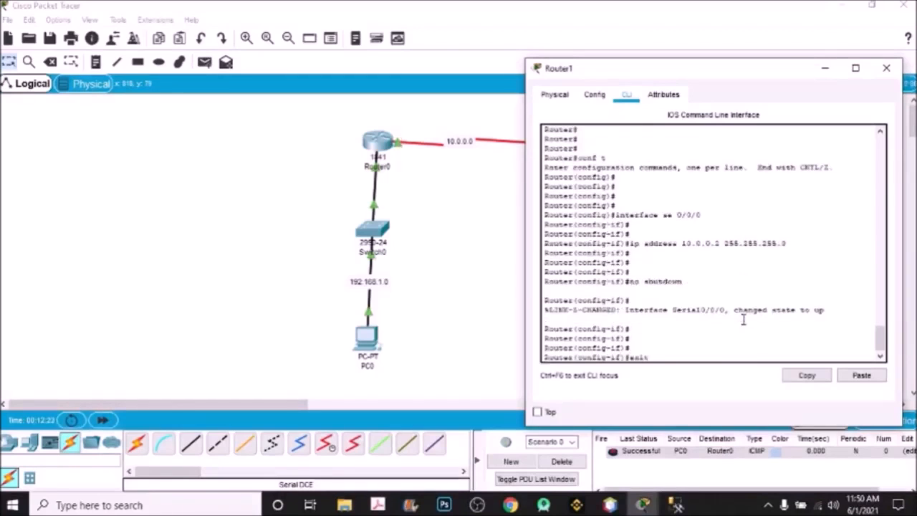
pyautogui.press('Return')
pyautogui.press('Return')
pyautogui.press('Return')
pyautogui.press('Return')
pyautogui.write('exi')
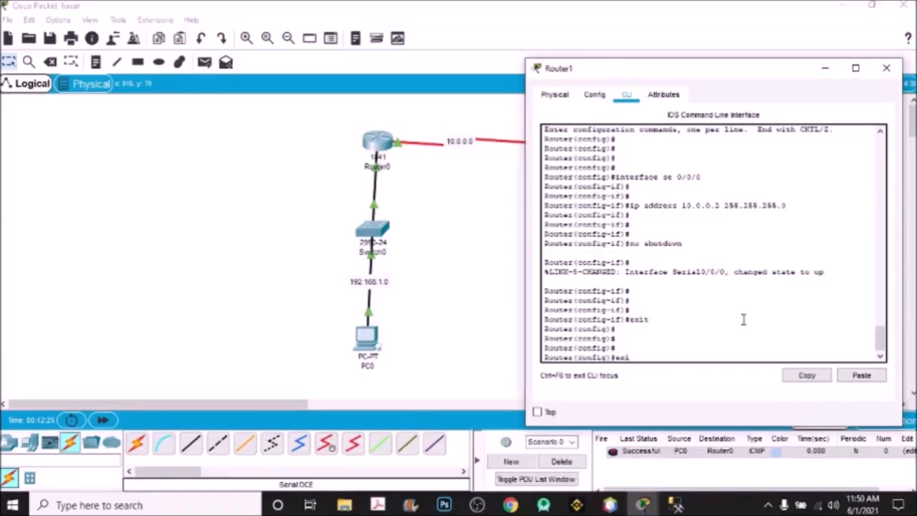
pyautogui.write('t')
pyautogui.press('Return')
pyautogui.press('Return')
pyautogui.press('Return')
pyautogui.press('Return')
pyautogui.write('ex')
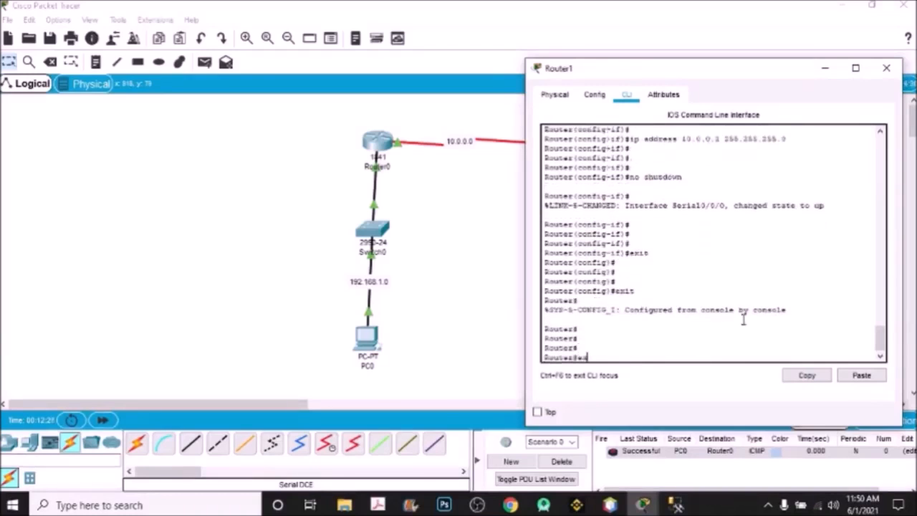
pyautogui.write('it')
pyautogui.press('Return')
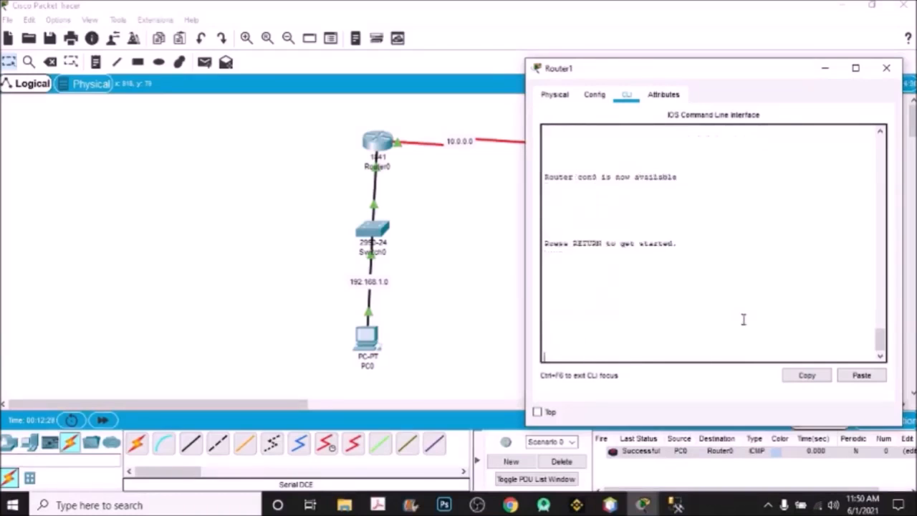
pyautogui.click(887, 68)
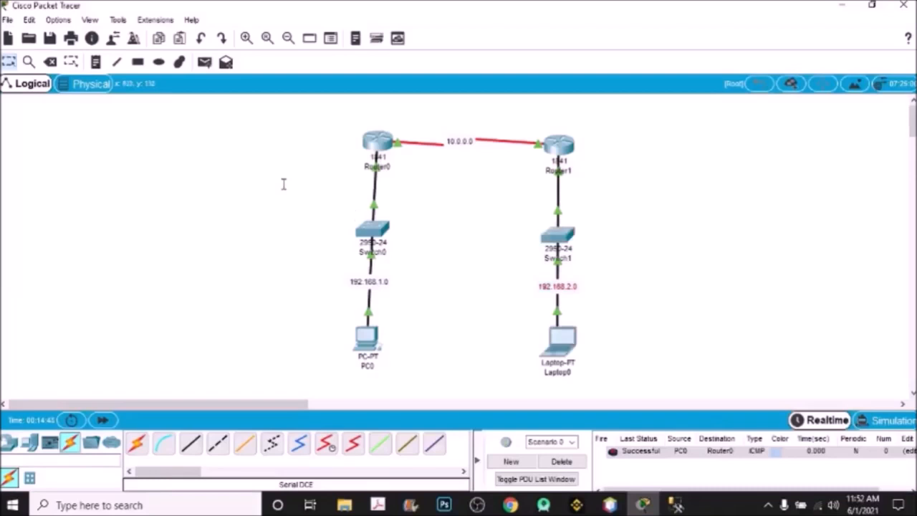
# - Send two simple PDUs from PC0 to Laptop0 to test connectivity between the LANs, and delete the scenario's PDU entries
pyautogui.click(205, 62)
pyautogui.click(371, 340)
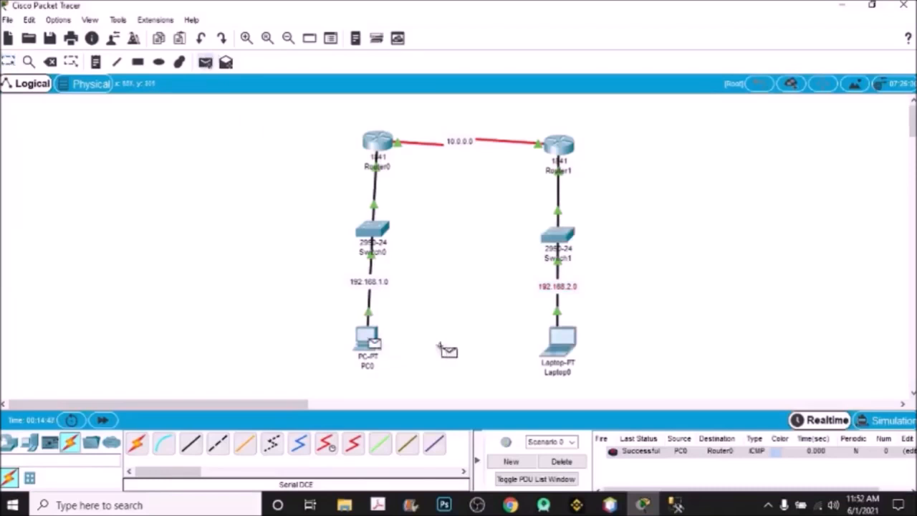
pyautogui.click(566, 348)
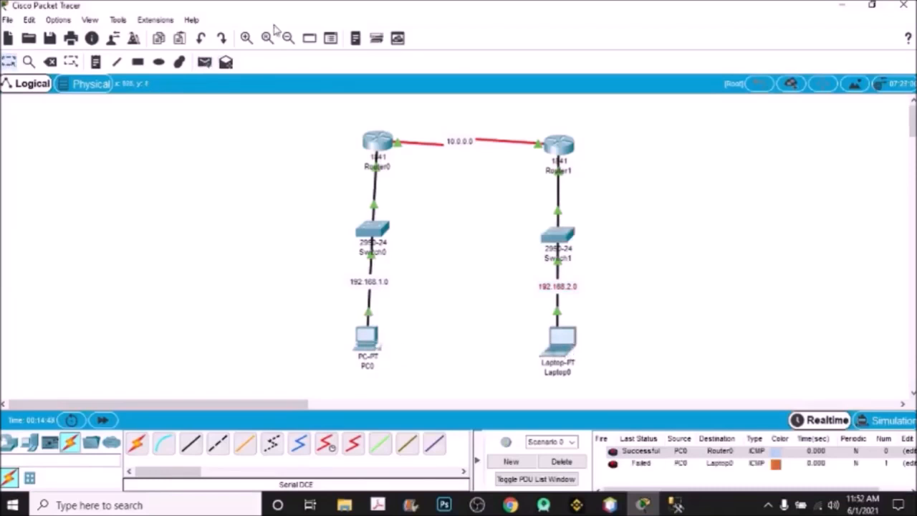
pyautogui.click(205, 61)
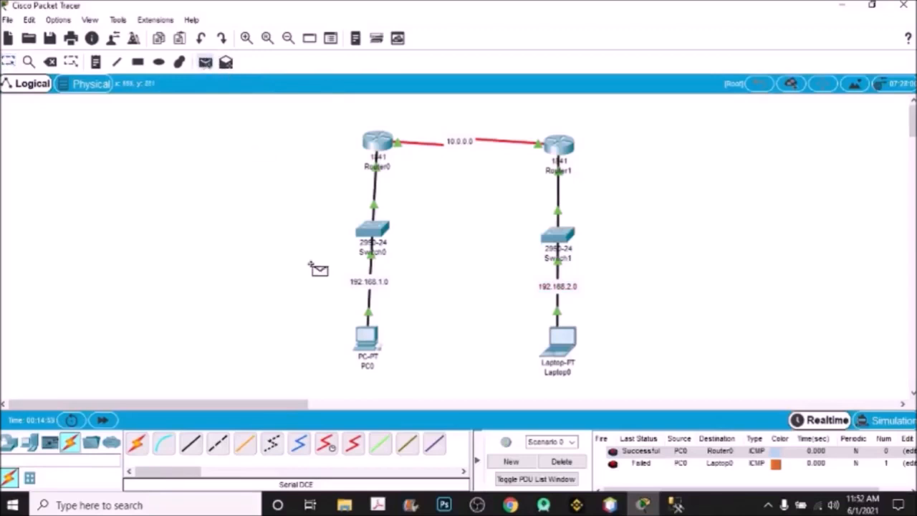
pyautogui.click(368, 340)
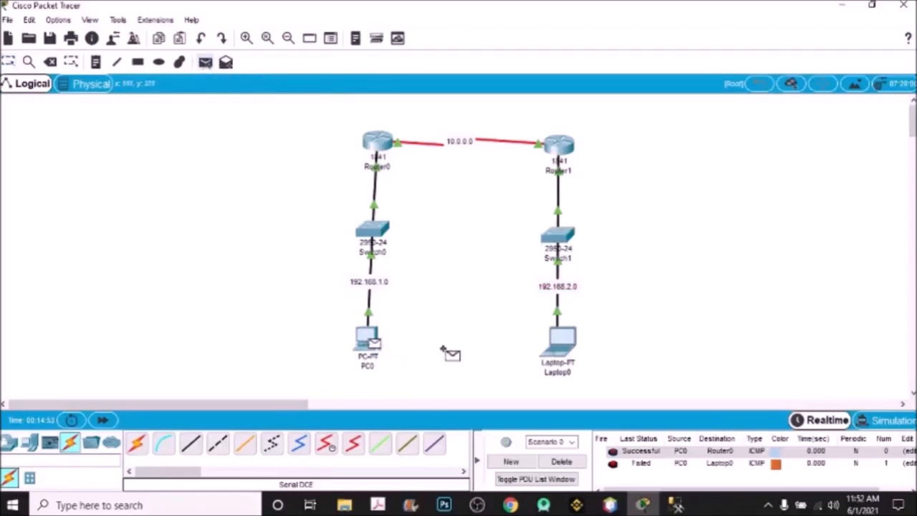
pyautogui.click(558, 345)
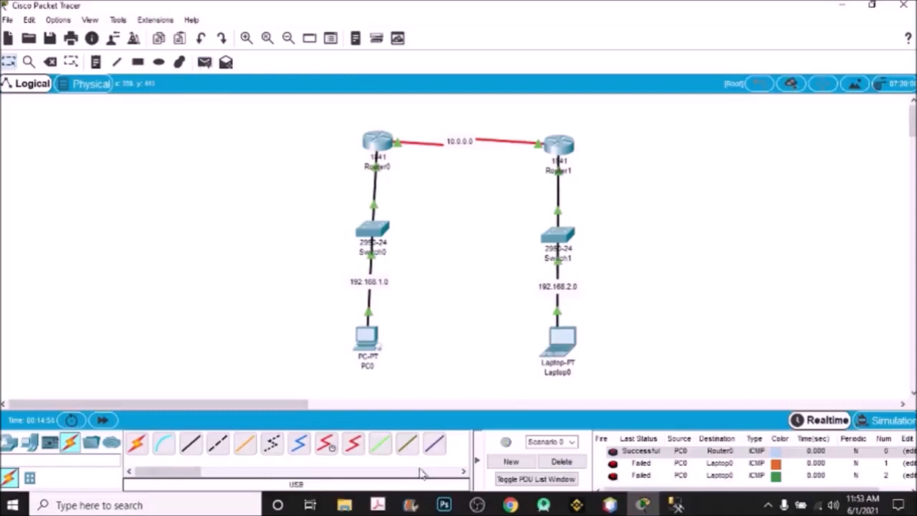
pyautogui.click(561, 463)
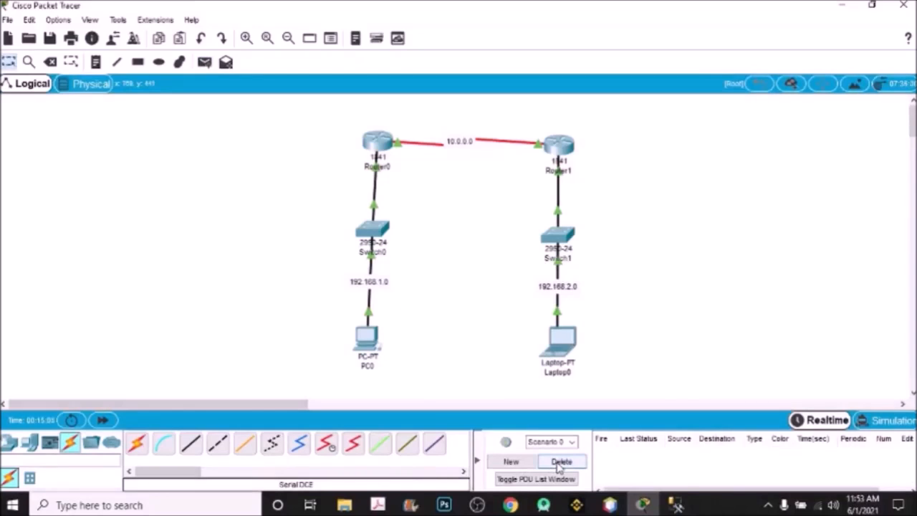
# - Open Router0's command-line interface and enter privileged mode with enable
pyautogui.click(382, 146)
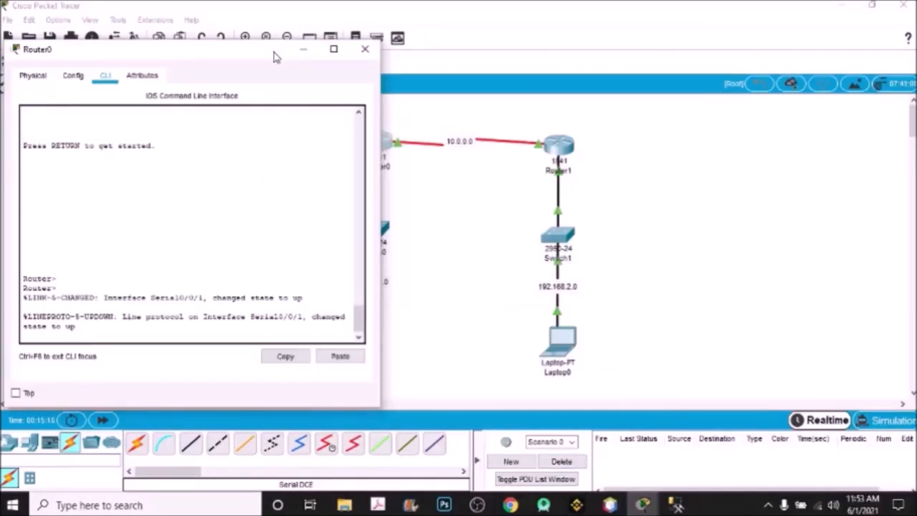
pyautogui.press('Return')
pyautogui.press('Return')
pyautogui.press('Return')
pyautogui.press('Return')
pyautogui.press('Return')
pyautogui.press('Return')
pyautogui.write('er>e')
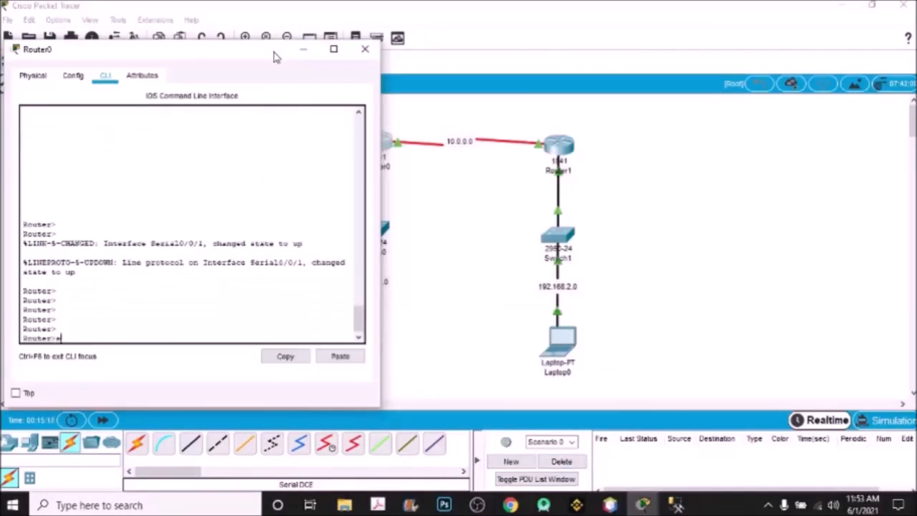
pyautogui.write('nable')
pyautogui.press('Return')
pyautogui.press('Return')
pyautogui.press('Return')
pyautogui.press('Return')
# - Enter Router0's global configuration mode with conf t
pyautogui.write('conf')
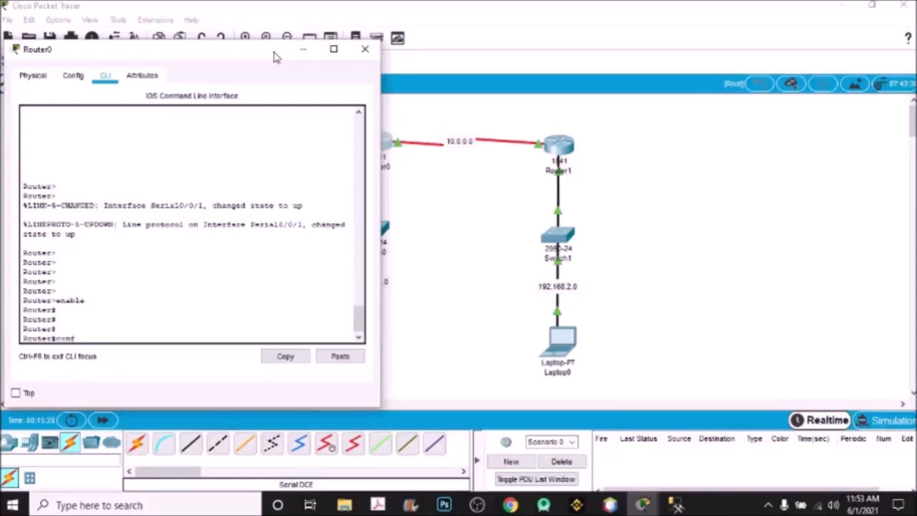
pyautogui.write(' t')
pyautogui.press('Return')
pyautogui.press('Return')
pyautogui.press('Return')
pyautogui.press('Return')
pyautogui.press('Return')
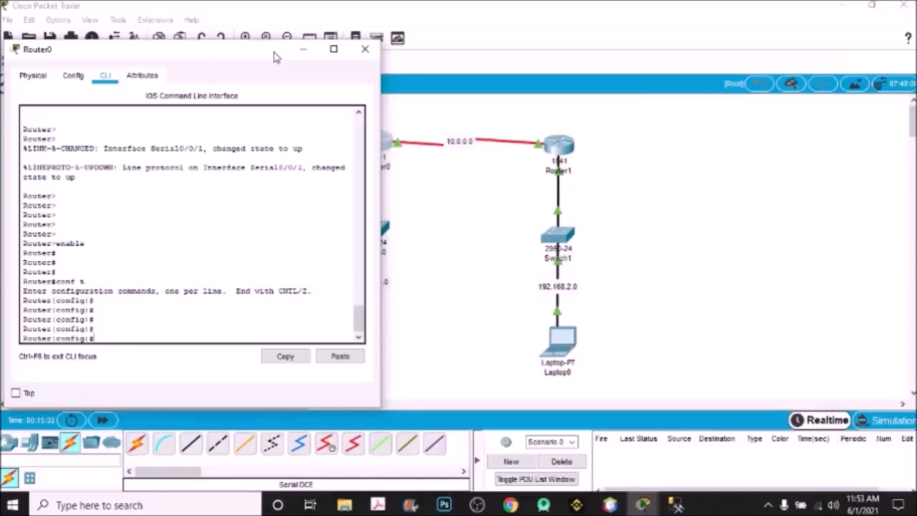
# - Enter Router0's RIP routing configuration with rout rip
pyautogui.write('ut rip')
pyautogui.press('Return')
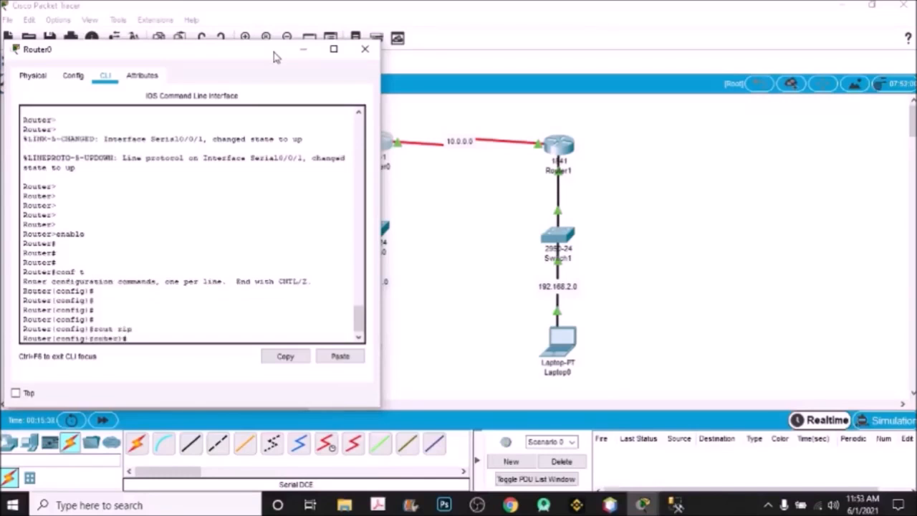
pyautogui.press('Return')
pyautogui.press('Return')
pyautogui.press('Return')
pyautogui.press('Return')
pyautogui.press('Return')
pyautogui.press('Return')
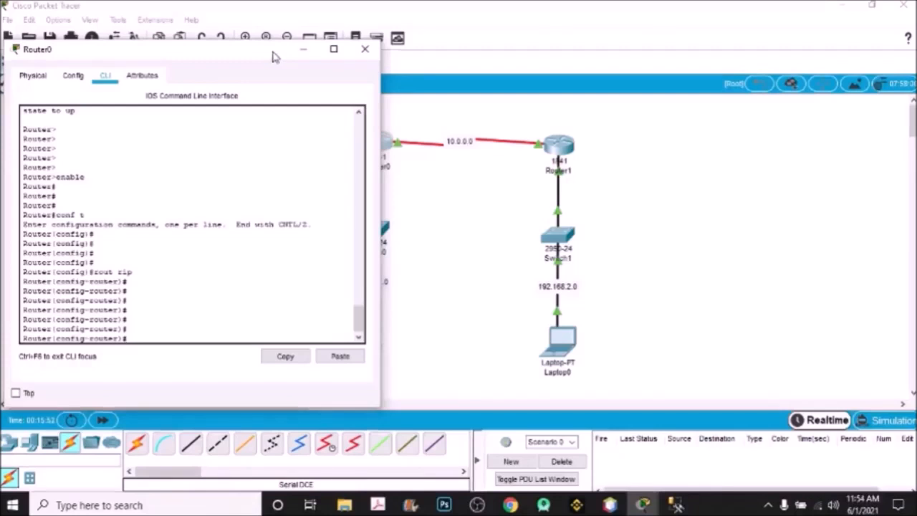
# - Examine in the topology which networks attach to each router: the two LANs and the serial link between the routers
pyautogui.moveTo(273, 56); pyautogui.dragTo(224, 56)
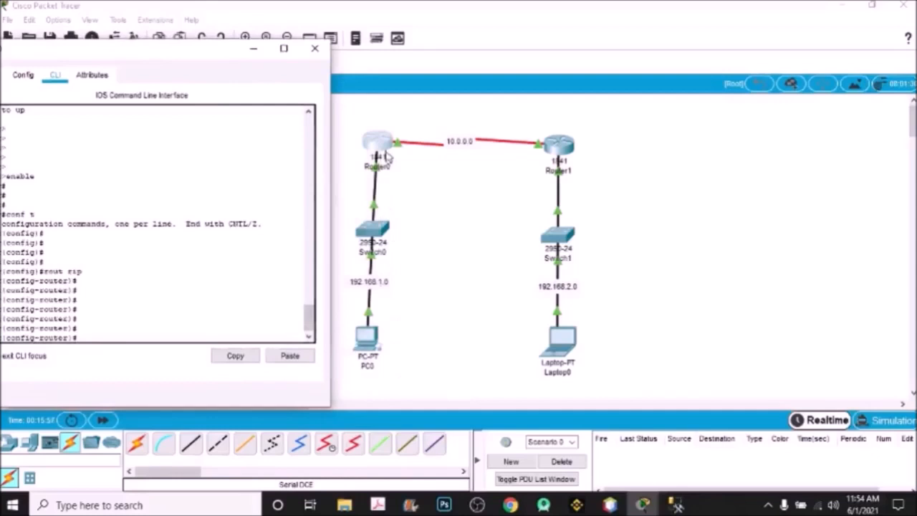
pyautogui.moveTo(352, 155); pyautogui.dragTo(426, 421)
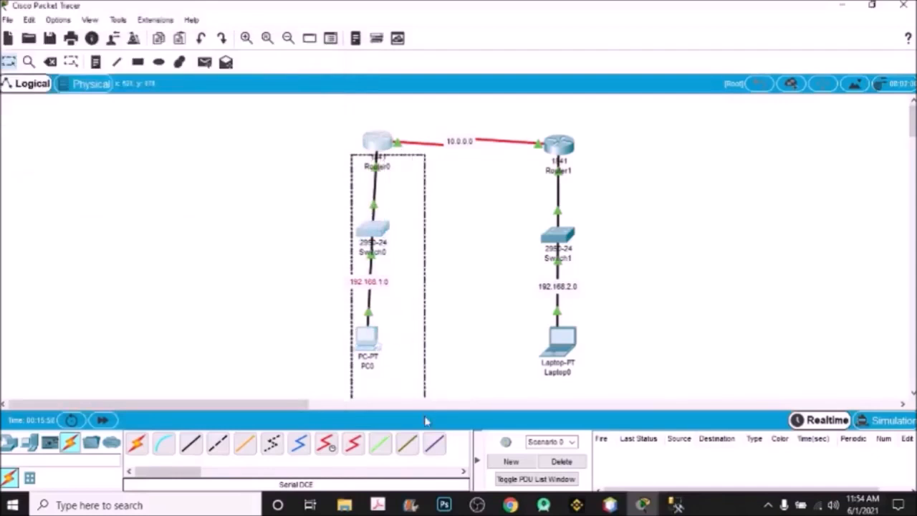
pyautogui.moveTo(426, 421); pyautogui.dragTo(425, 422)
pyautogui.moveTo(400, 119); pyautogui.dragTo(540, 175)
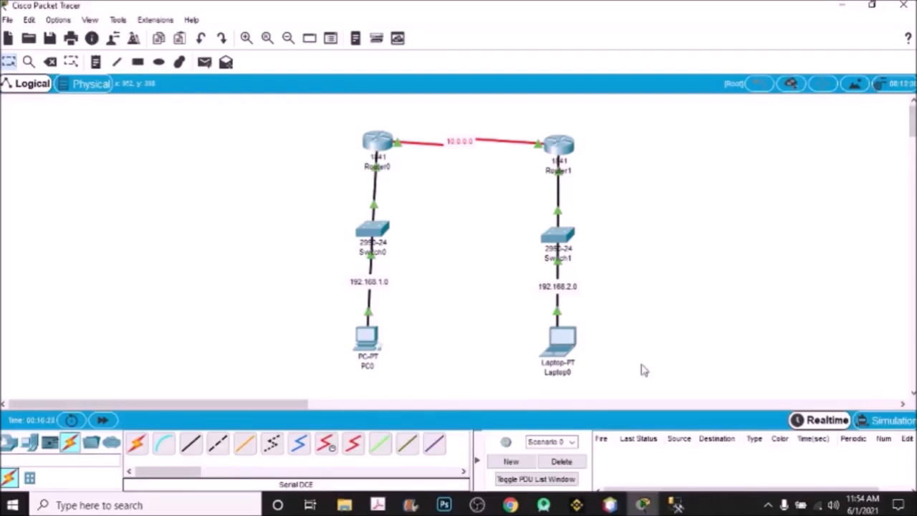
pyautogui.moveTo(322, 157); pyautogui.dragTo(412, 369)
pyautogui.moveTo(411, 118); pyautogui.dragTo(538, 176)
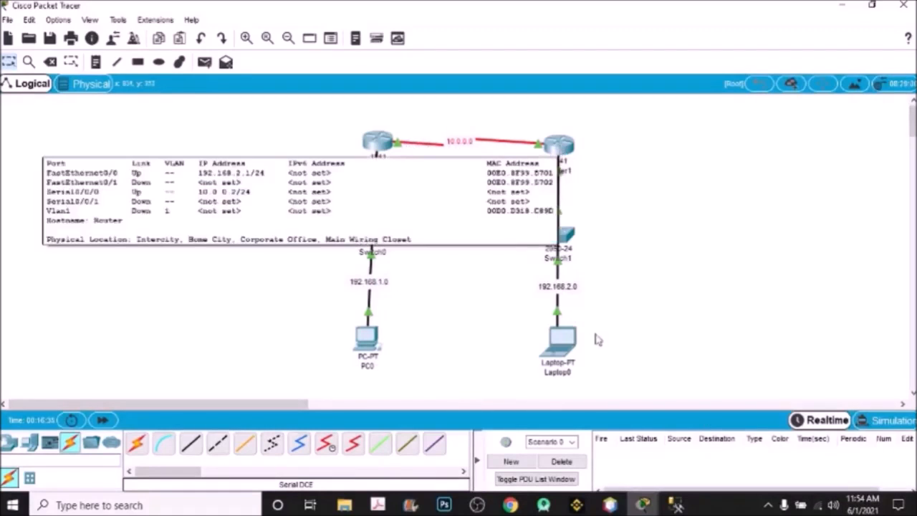
pyautogui.moveTo(595, 368); pyautogui.dragTo(539, 149)
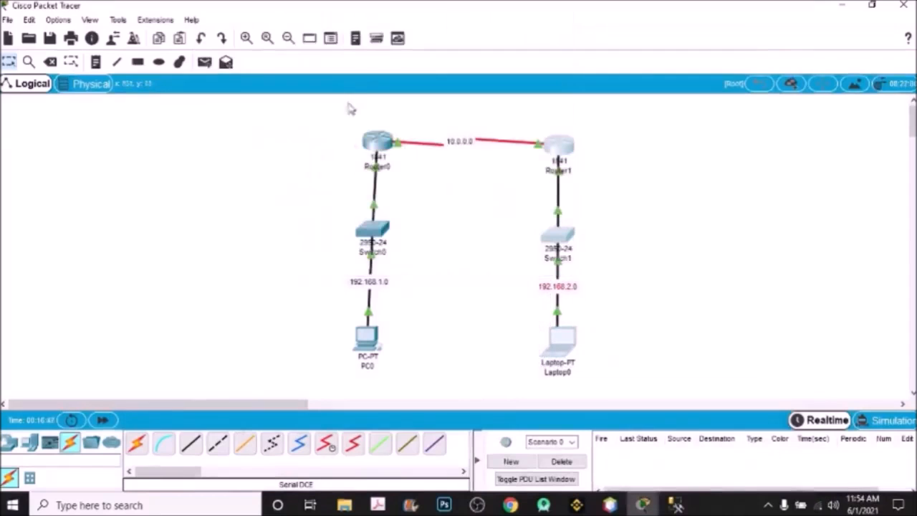
# - Return to Router0's console and add network 192.168.1.0 to its RIP configuration
pyautogui.click(383, 154)
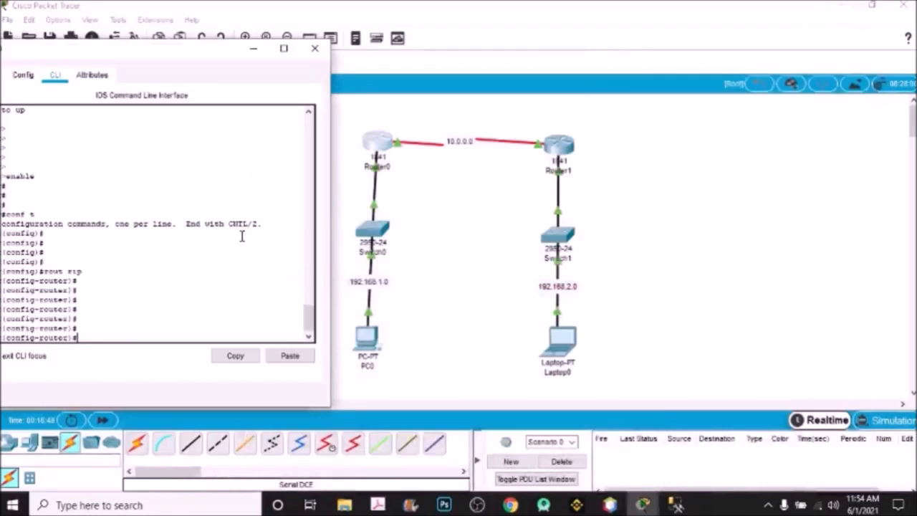
pyautogui.press('Return')
pyautogui.press('Return')
pyautogui.press('Return')
pyautogui.press('Return')
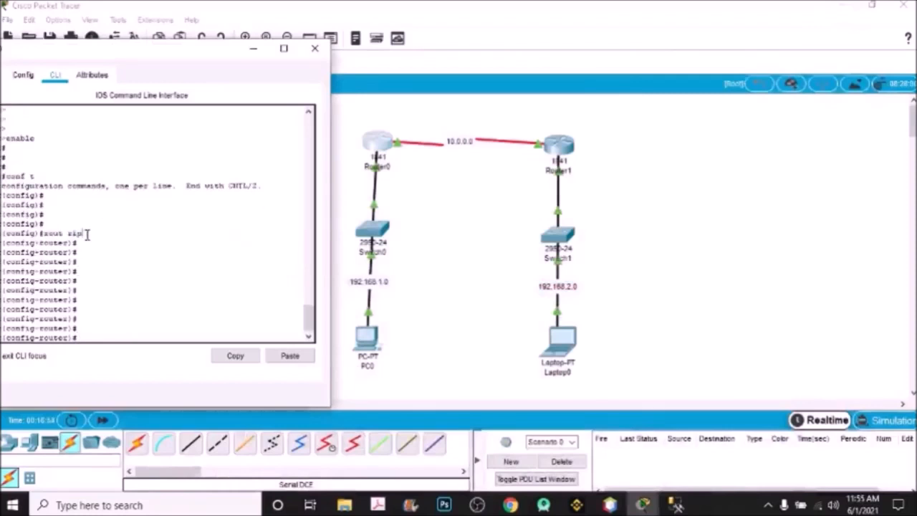
pyautogui.moveTo(87, 234); pyautogui.dragTo(39, 233)
pyautogui.click(150, 294)
pyautogui.press('Return')
pyautogui.press('Return')
pyautogui.press('Return')
pyautogui.press('Return')
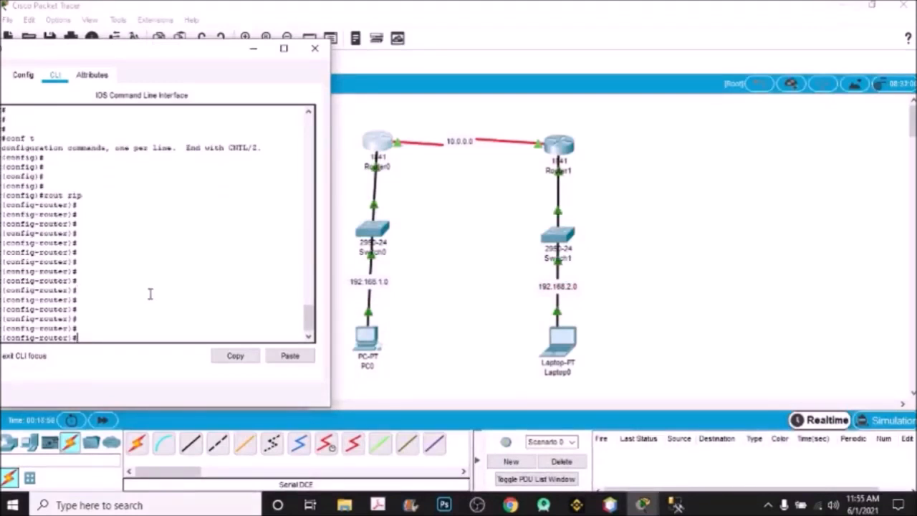
pyautogui.write('network 192.1')
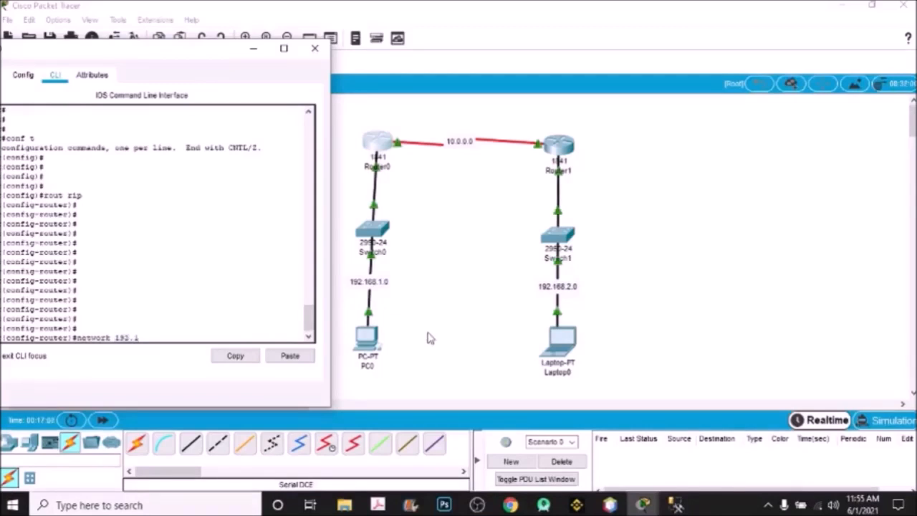
pyautogui.write('68.1.0')
pyautogui.press('Return')
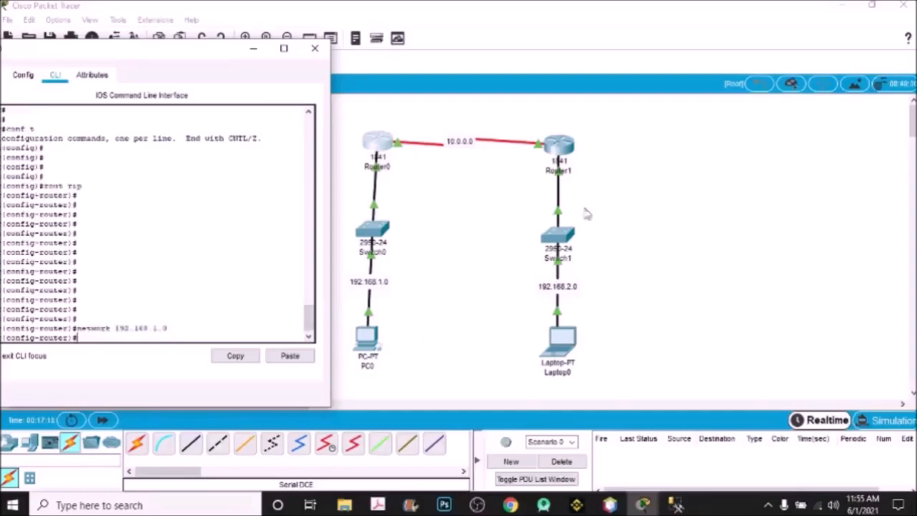
# - Add the serial link's network 10.0.0.0 to Router0's RIP configuration
pyautogui.click(433, 123)
pyautogui.moveTo(432, 123); pyautogui.dragTo(495, 182)
pyautogui.click(387, 153)
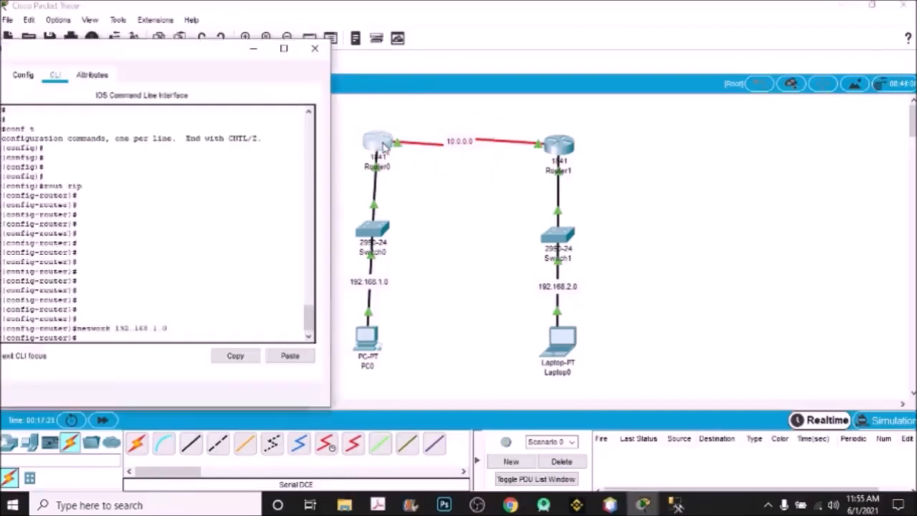
pyautogui.press('Return')
pyautogui.press('Return')
pyautogui.press('Up')
pyautogui.press('BackSpace')
pyautogui.press('BackSpace')
pyautogui.press('BackSpace')
pyautogui.press('BackSpace')
pyautogui.press('BackSpace')
pyautogui.press('BackSpace')
pyautogui.write('10.')
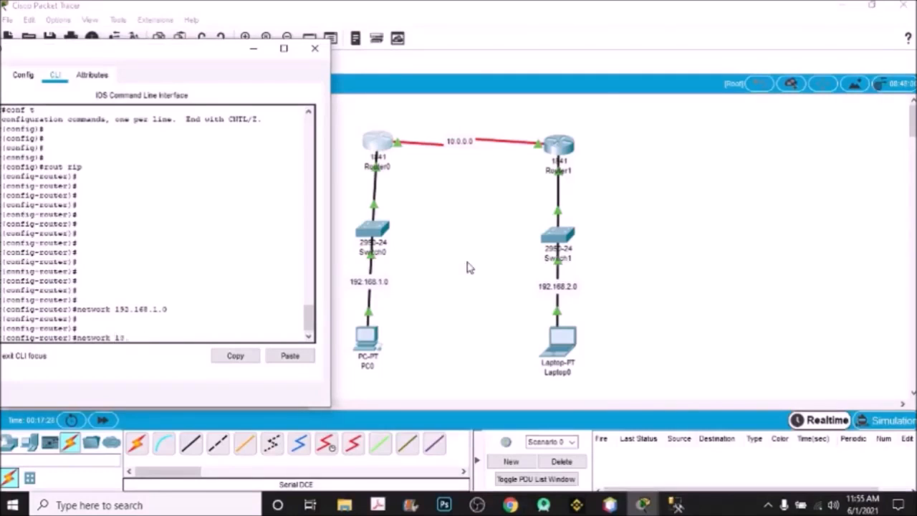
pyautogui.write('0.0.0')
pyautogui.press('Return')
pyautogui.press('Return')
pyautogui.press('Return')
pyautogui.press('Return')
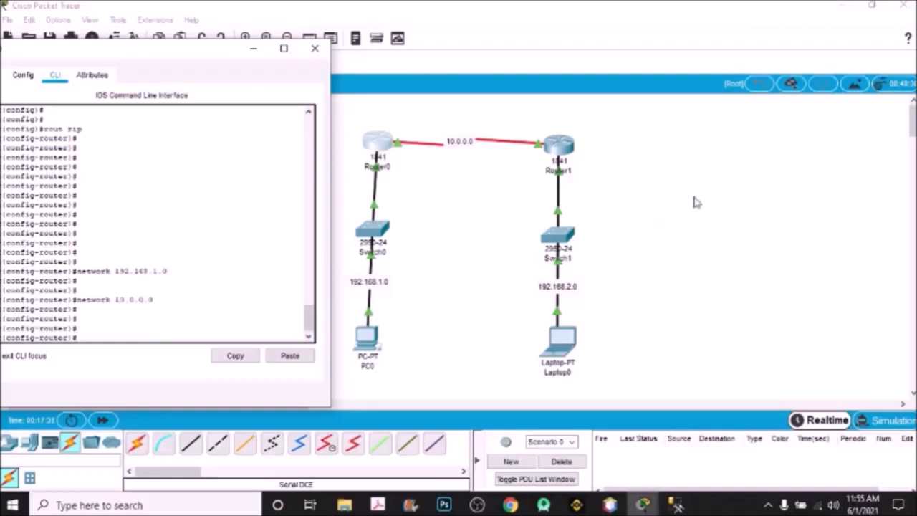
# - Add network 192.168.2.0 to Router0's RIP configuration and close the router window
pyautogui.click(648, 182)
pyautogui.moveTo(645, 173)
pyautogui.mouseDown()
pyautogui.moveTo(483, 393)
pyautogui.moveTo(487, 404)
pyautogui.mouseUp()
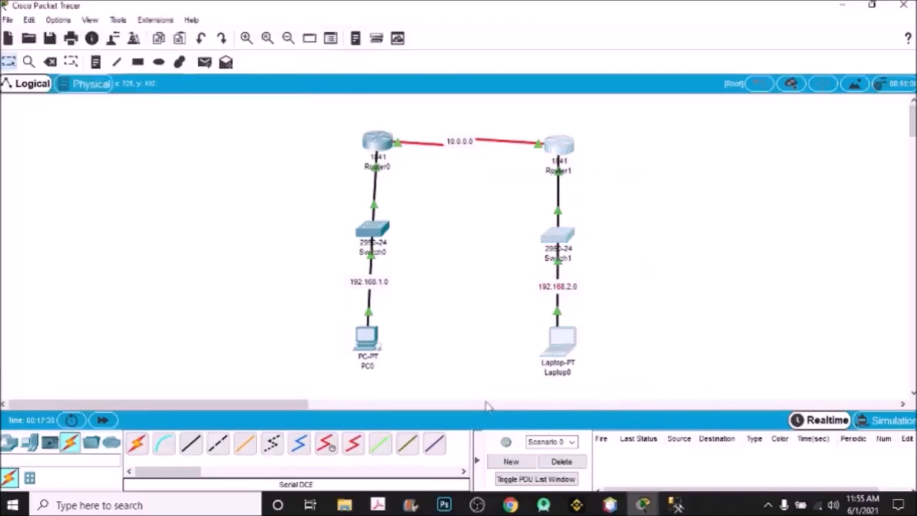
pyautogui.press('BackSpace')
pyautogui.press('BackSpace')
pyautogui.press('BackSpace')
pyautogui.press('BackSpace')
pyautogui.press('BackSpace')
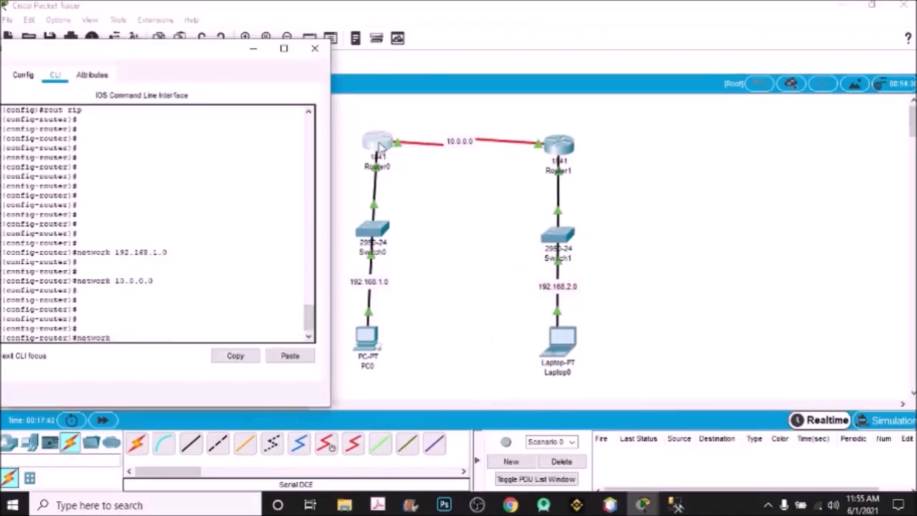
pyautogui.write('92.168.2.')
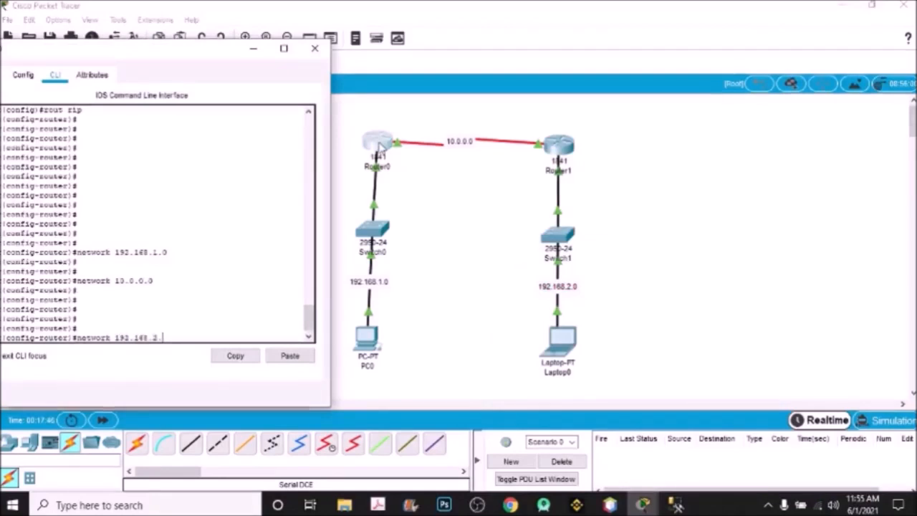
pyautogui.write('0')
pyautogui.press('Return')
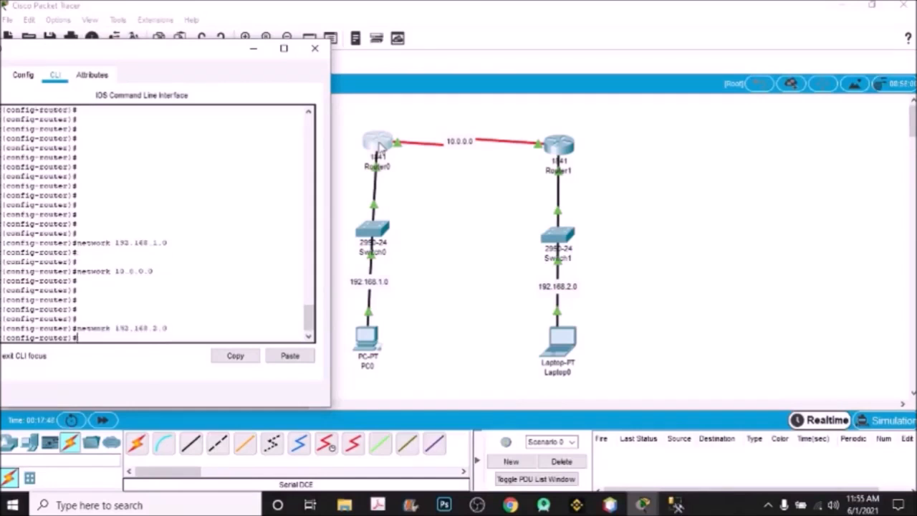
pyautogui.click(315, 50)
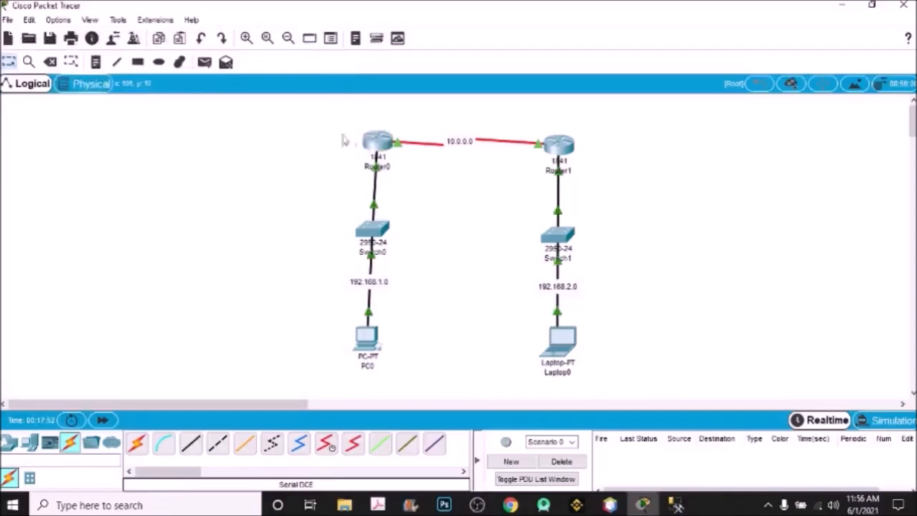
pyautogui.click(377, 143)
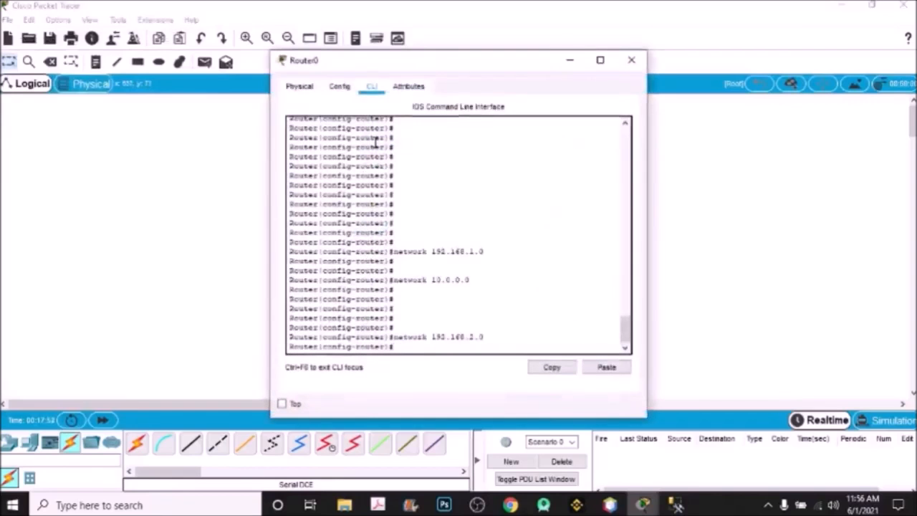
pyautogui.click(632, 60)
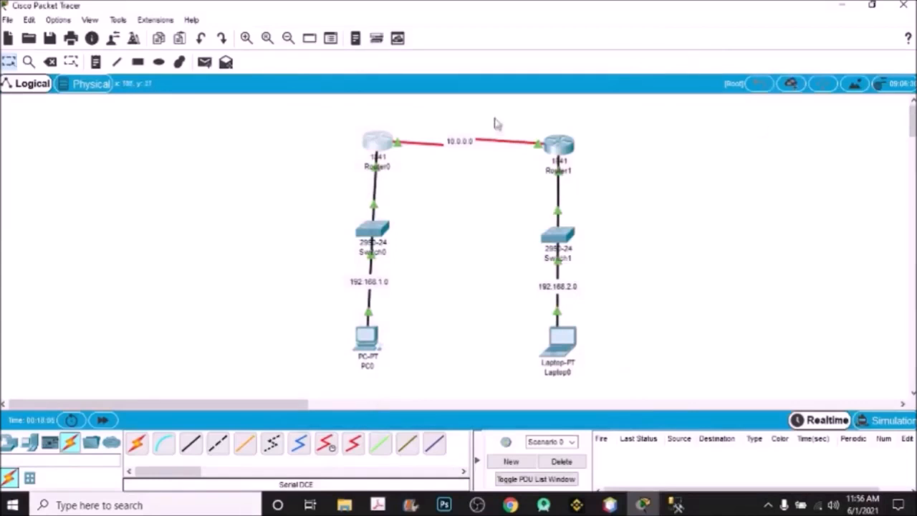
pyautogui.click(559, 147)
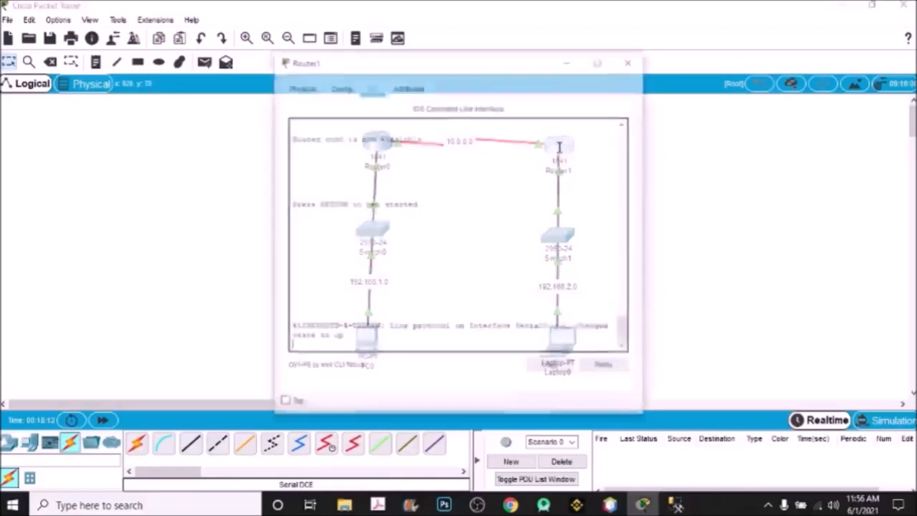
pyautogui.moveTo(588, 168); pyautogui.dragTo(528, 378)
pyautogui.click(529, 378)
pyautogui.moveTo(421, 120); pyautogui.dragTo(528, 179)
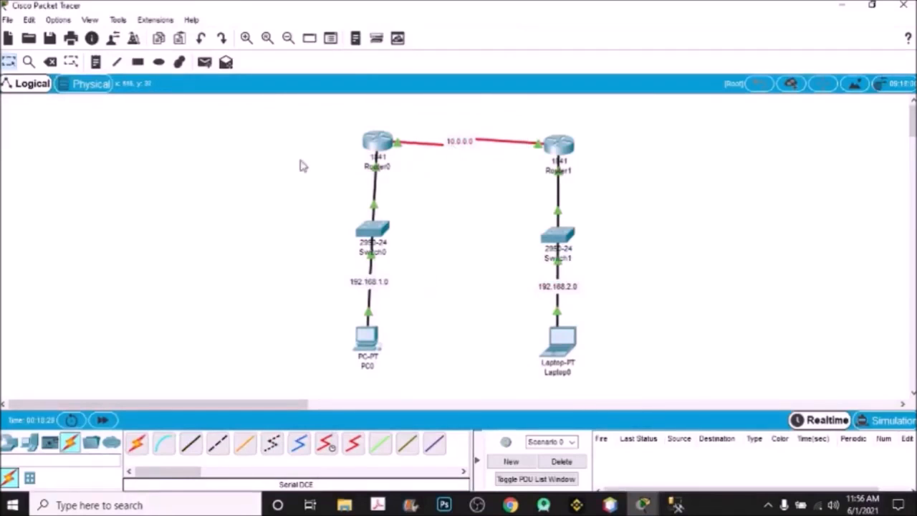
pyautogui.moveTo(415, 357); pyautogui.dragTo(270, 157)
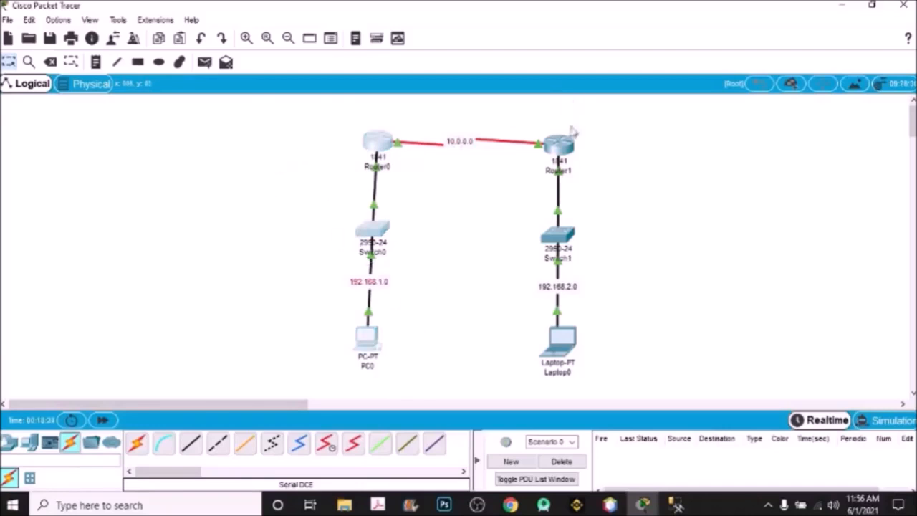
# - Open Router1's command-line interface and enter privileged mode with enable
pyautogui.doubleClick(560, 143)
pyautogui.press('Return')
pyautogui.press('Return')
pyautogui.press('Return')
pyautogui.press('Return')
pyautogui.press('Return')
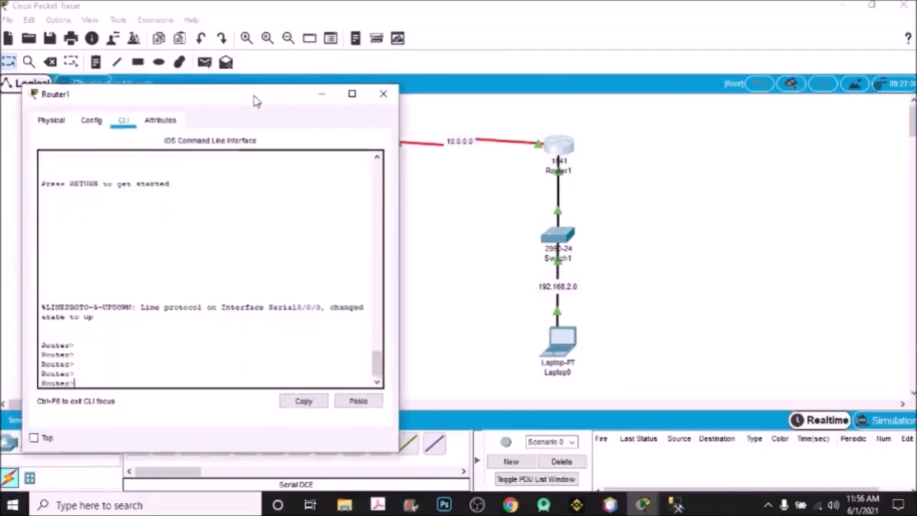
pyautogui.press('Return')
pyautogui.write('enable')
pyautogui.press('Return')
pyautogui.press('Return')
pyautogui.press('Return')
pyautogui.press('Return')
pyautogui.press('Return')
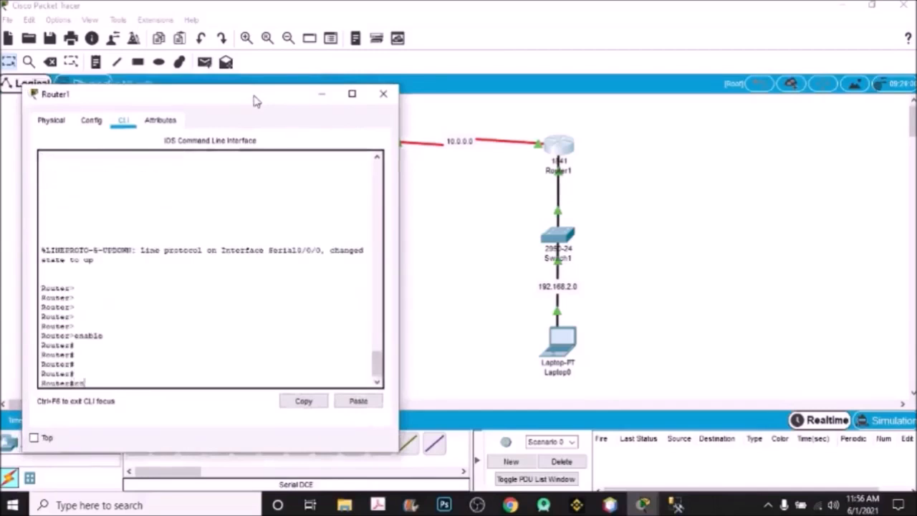
# - Enter Router1's global configuration mode with conf t
pyautogui.press('Return')
pyautogui.press('Return')
pyautogui.press('Return')
pyautogui.press('Return')
pyautogui.press('Return')
pyautogui.press('Return')
pyautogui.press('Return')
# - Enter Router1's RIP routing configuration with rout rip
pyautogui.write('rout rip')
pyautogui.press('Return')
pyautogui.press('Return')
pyautogui.press('Return')
pyautogui.press('Return')
pyautogui.press('Return')
pyautogui.press('Return')
pyautogui.press('Return')
pyautogui.press('Return')
pyautogui.press('Return')
pyautogui.press('Return')
pyautogui.press('Return')
pyautogui.press('Return')
pyautogui.press('Return')
pyautogui.press('Return')
pyautogui.press('Return')
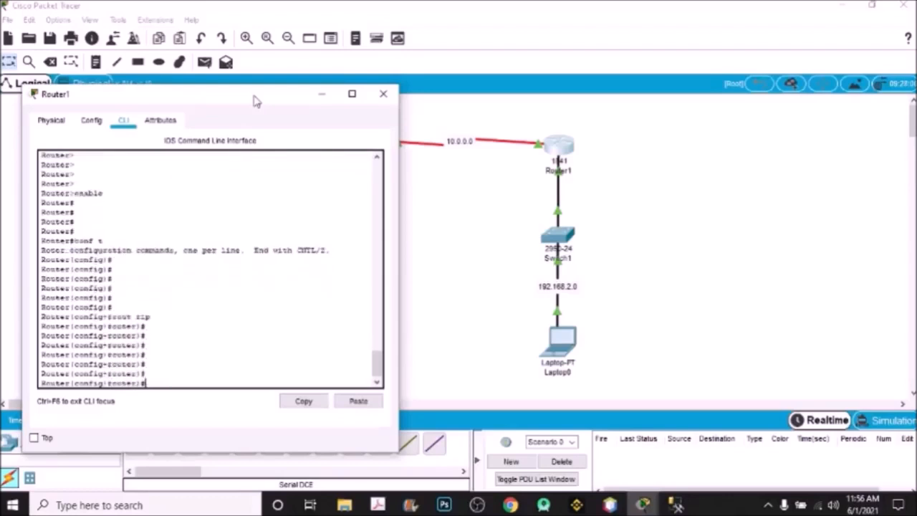
# - Add network 192.168.2.0 to Router1's RIP configuration
pyautogui.write('network')
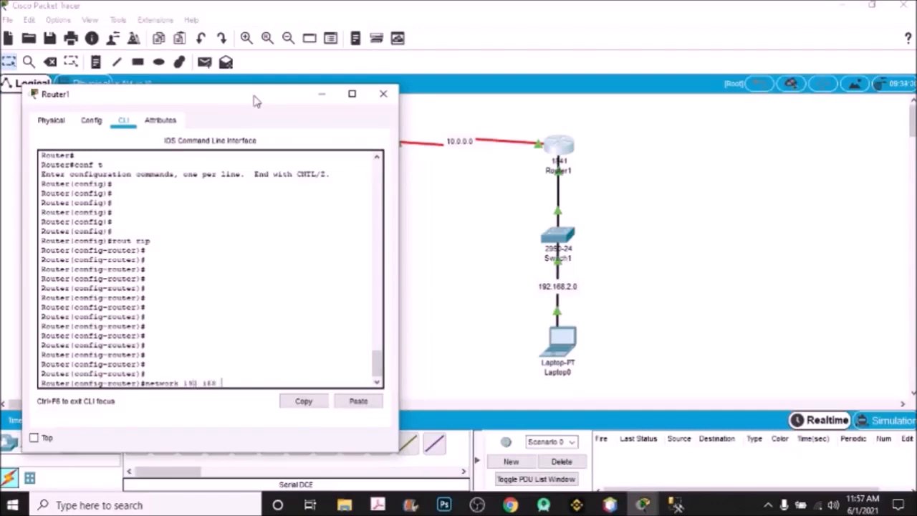
pyautogui.write('192.168.2.0')
pyautogui.press('Return')
pyautogui.press('Return')
pyautogui.press('Return')
pyautogui.press('Return')
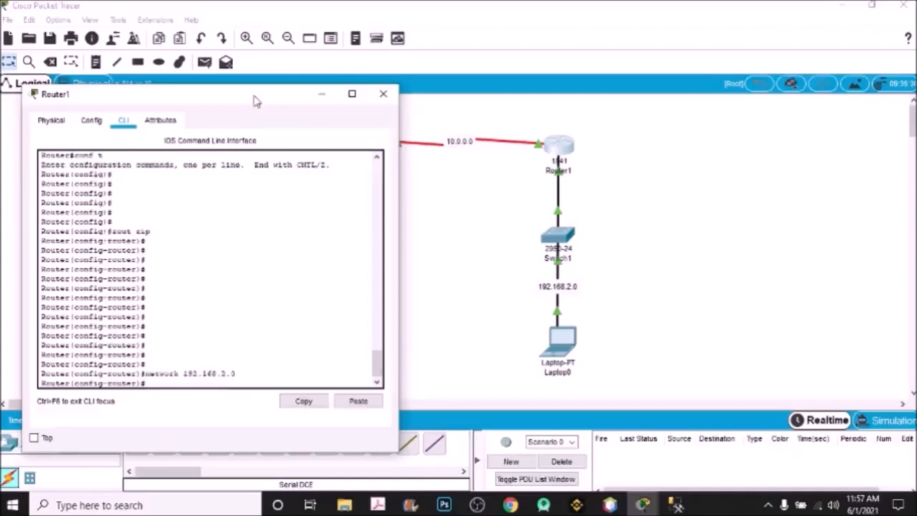
# - Add network 10.0.0.0 to Router1's RIP configuration
pyautogui.press('Up')
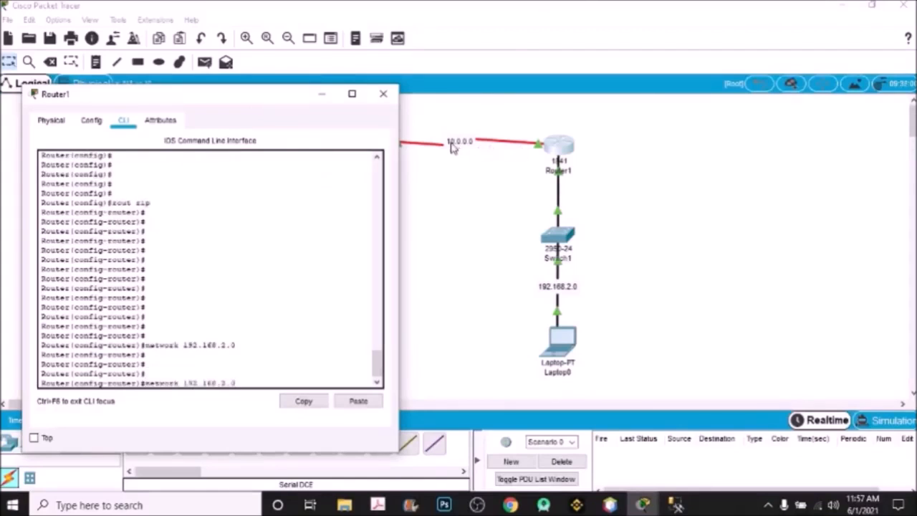
pyautogui.press('BackSpace')
pyautogui.press('BackSpace')
pyautogui.press('BackSpace')
pyautogui.press('BackSpace')
pyautogui.press('BackSpace')
pyautogui.press('BackSpace')
pyautogui.press('BackSpace')
pyautogui.press('BackSpace')
pyautogui.press('BackSpace')
pyautogui.press('BackSpace')
pyautogui.press('BackSpace')
pyautogui.write('10.0')
pyautogui.moveTo(199, 105); pyautogui.dragTo(673, 113)
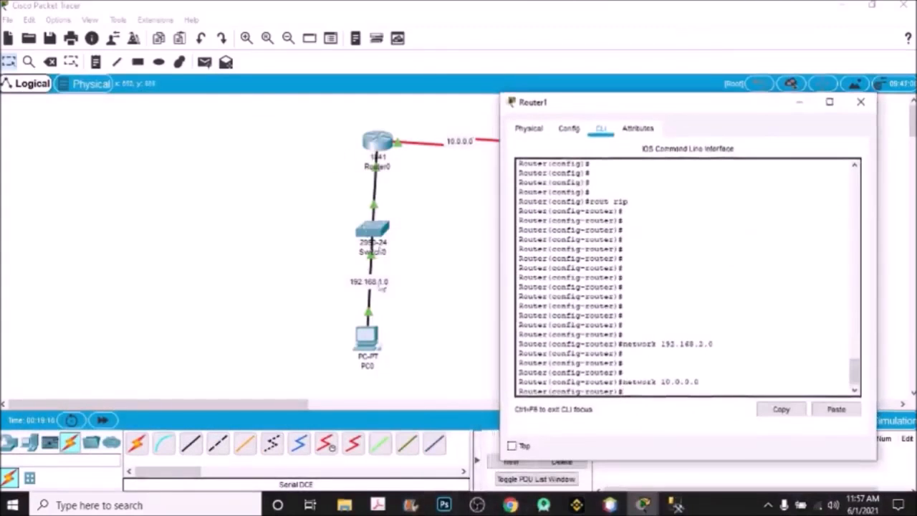
pyautogui.press('Return')
# - Add network 192.168.1.0 to Router1's RIP configuration and close the router's window
pyautogui.press('Return')
pyautogui.write('network ')
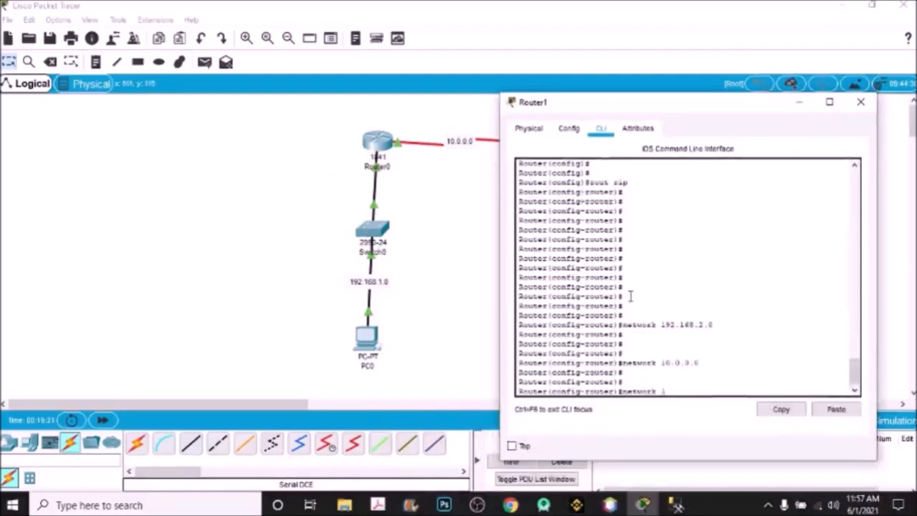
pyautogui.write('192.168.')
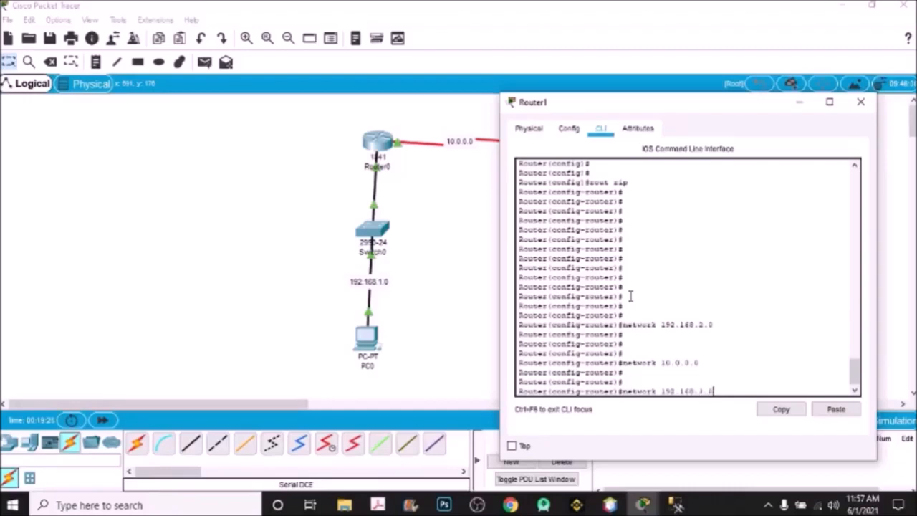
pyautogui.write('1.0')
pyautogui.press('Return')
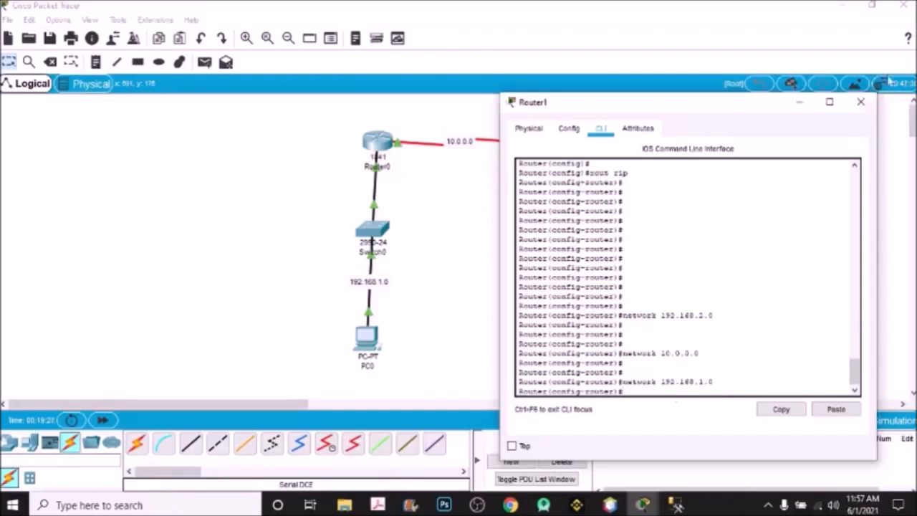
pyautogui.click(861, 101)
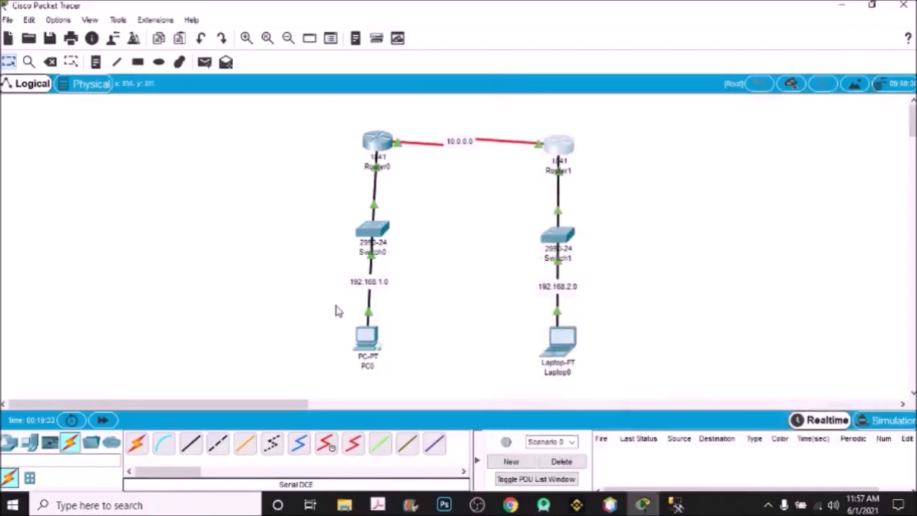
pyautogui.click(560, 153)
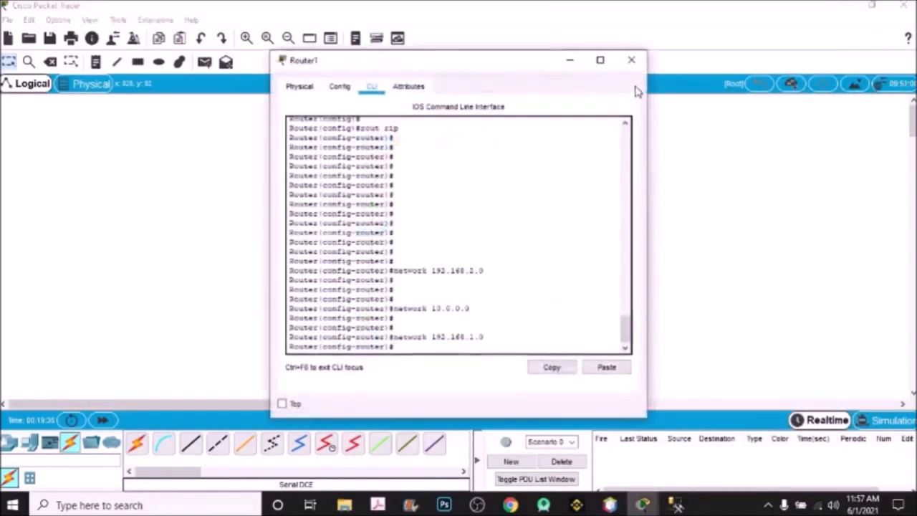
pyautogui.click(632, 61)
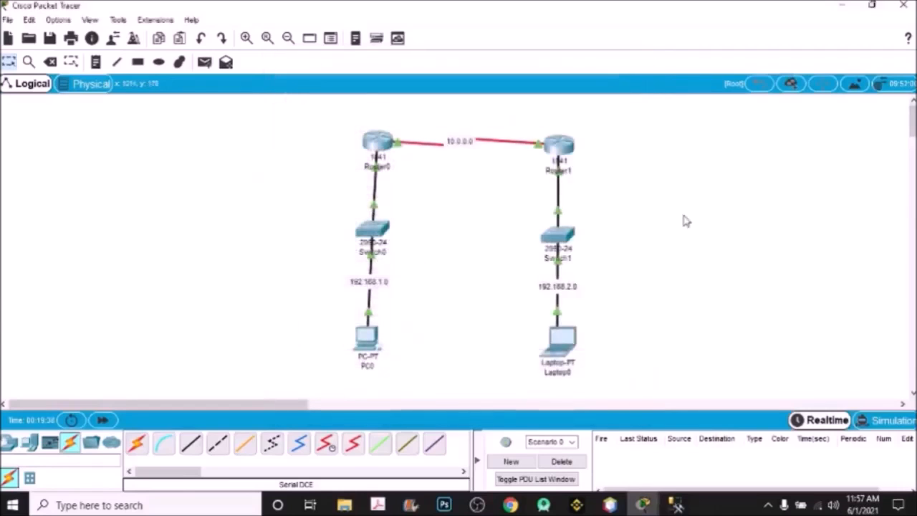
# - Test connectivity by sending two simple PDUs from PC0 to Laptop0
pyautogui.click(206, 63)
pyautogui.click(371, 334)
pyautogui.click(561, 348)
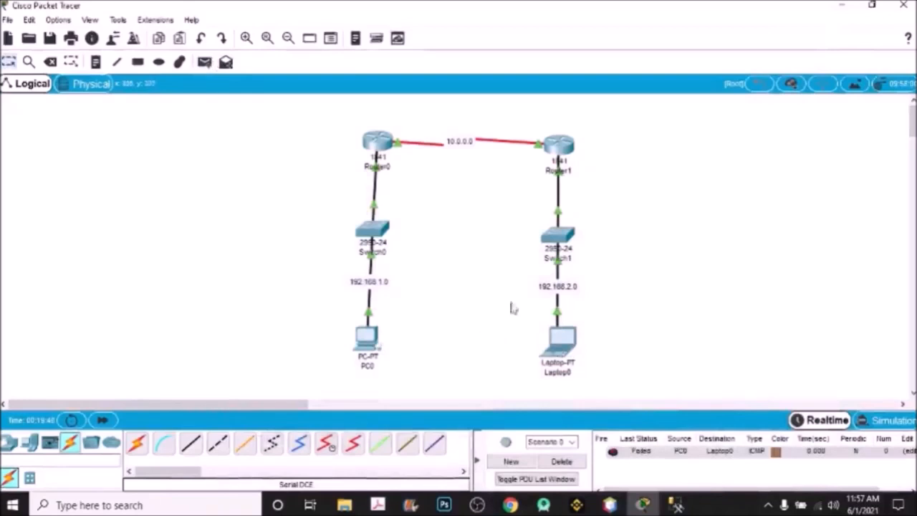
pyautogui.click(206, 62)
pyautogui.click(371, 334)
pyautogui.click(571, 348)
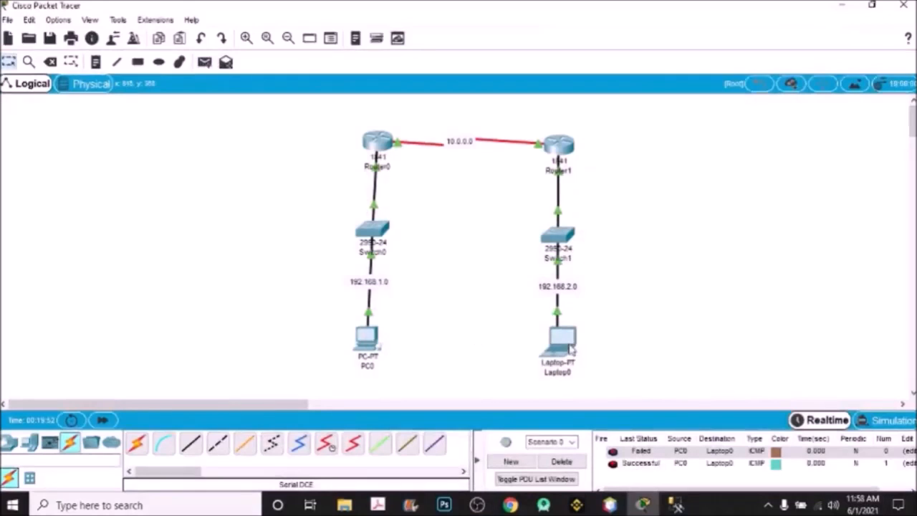
# - Send a simple PDU in the reverse direction, from Laptop0 to PC0
pyautogui.click(206, 63)
pyautogui.click(562, 341)
pyautogui.click(373, 334)
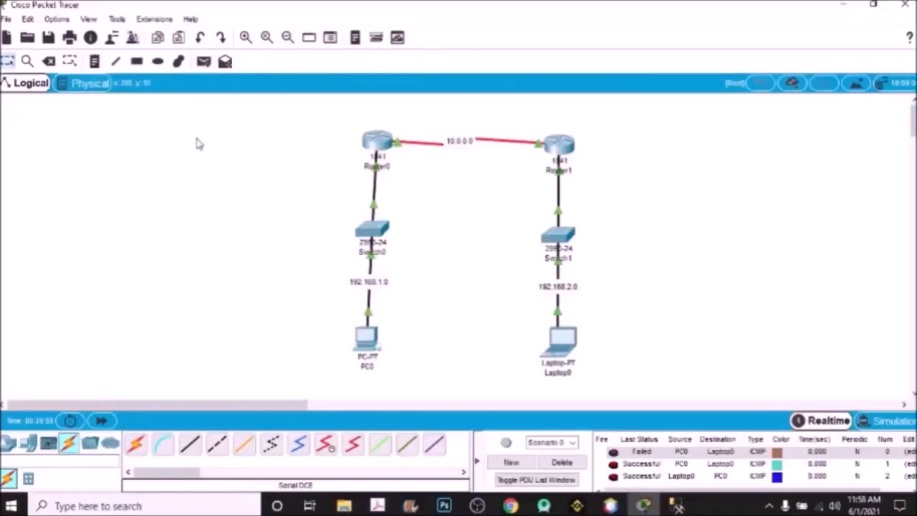
pyautogui.moveTo(320, 125); pyautogui.dragTo(459, 380)
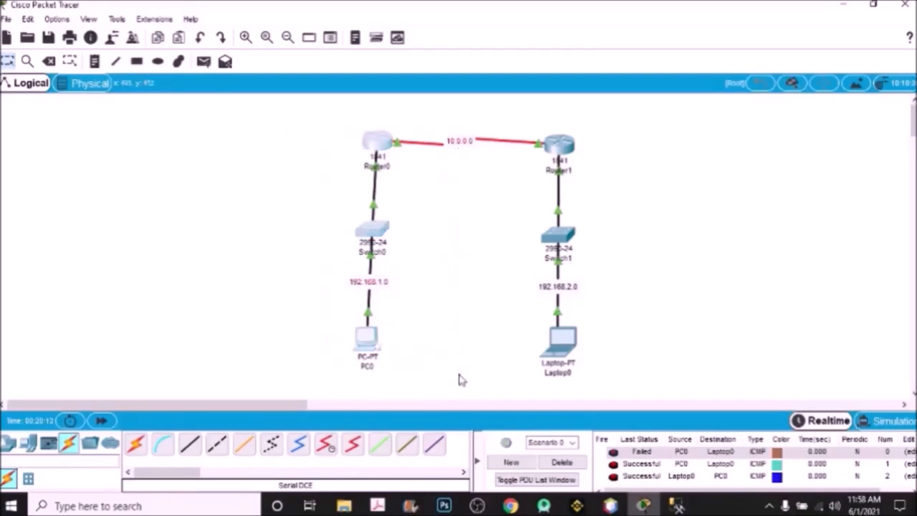
pyautogui.moveTo(661, 105); pyautogui.dragTo(493, 439)
pyautogui.click(763, 308)
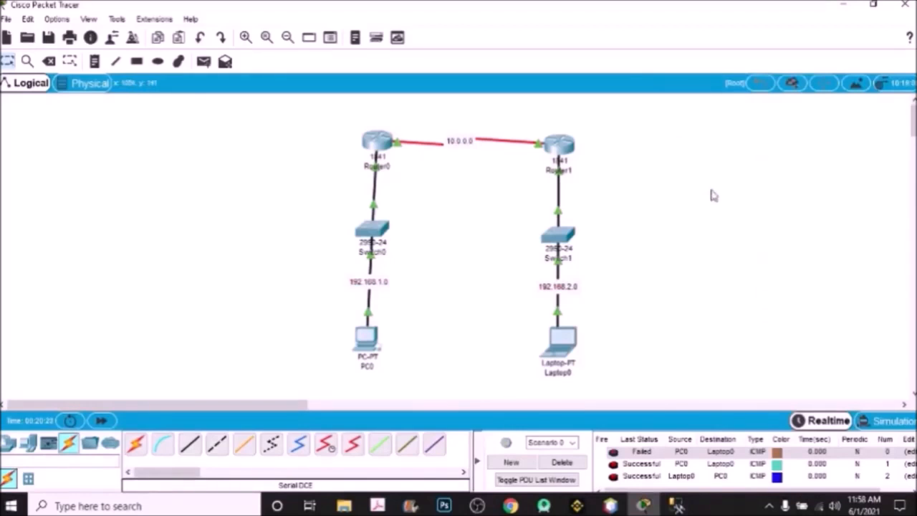
# - Add a third 1841 router to the workspace, to the right of Router1
pyautogui.click(8, 442)
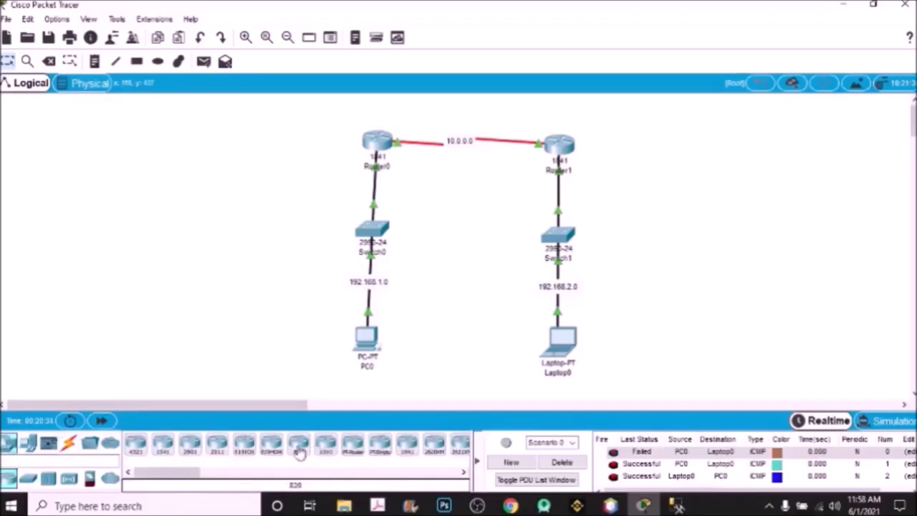
pyautogui.moveTo(401, 456); pyautogui.dragTo(738, 159)
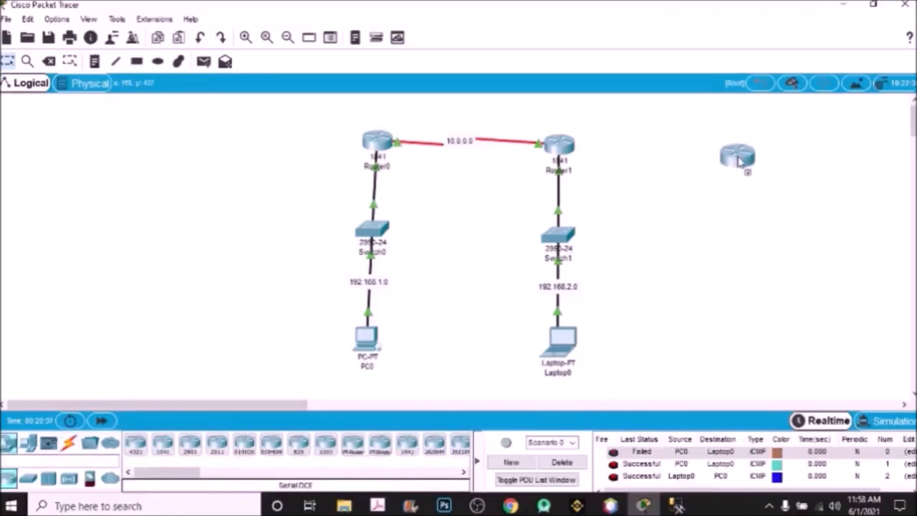
pyautogui.moveTo(315, 119); pyautogui.dragTo(441, 374)
pyautogui.moveTo(512, 122); pyautogui.dragTo(602, 379)
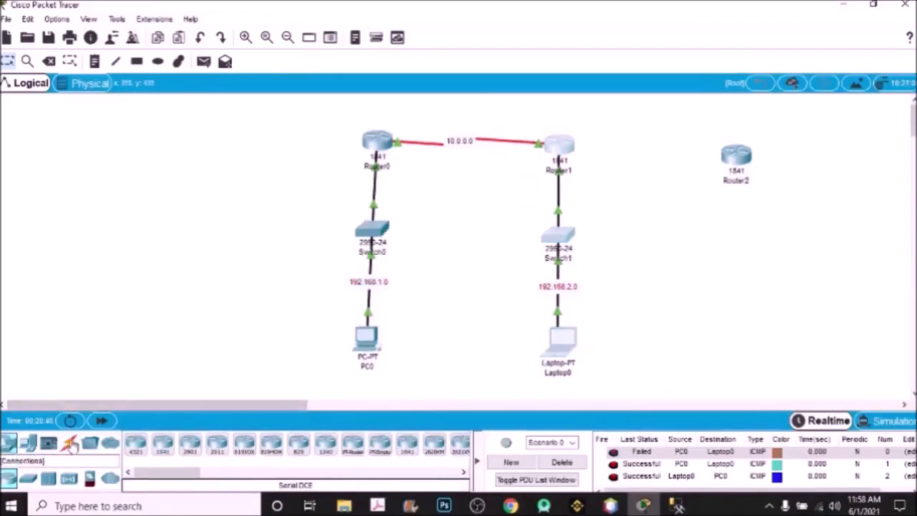
# - Install a WIC-2T serial module in Router2's right-hand expansion slot and close its window
pyautogui.click(68, 443)
pyautogui.click(325, 445)
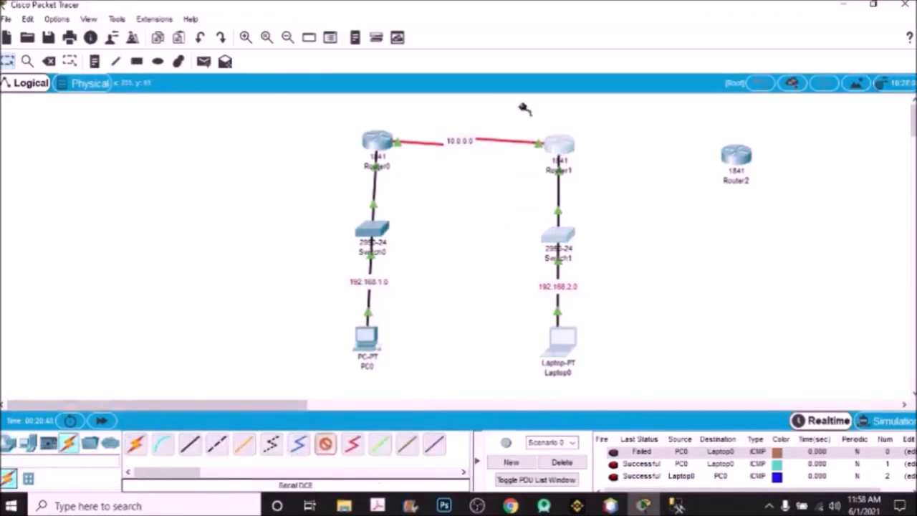
pyautogui.click(737, 159)
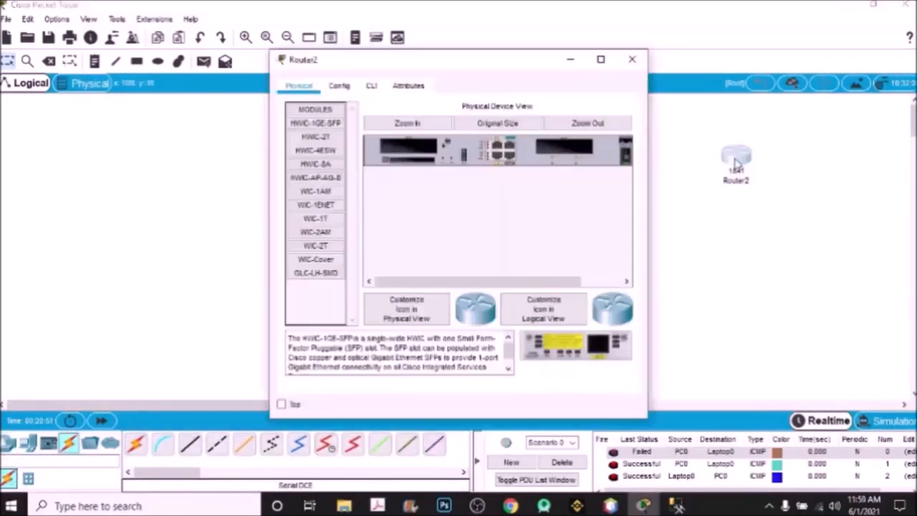
pyautogui.click(372, 87)
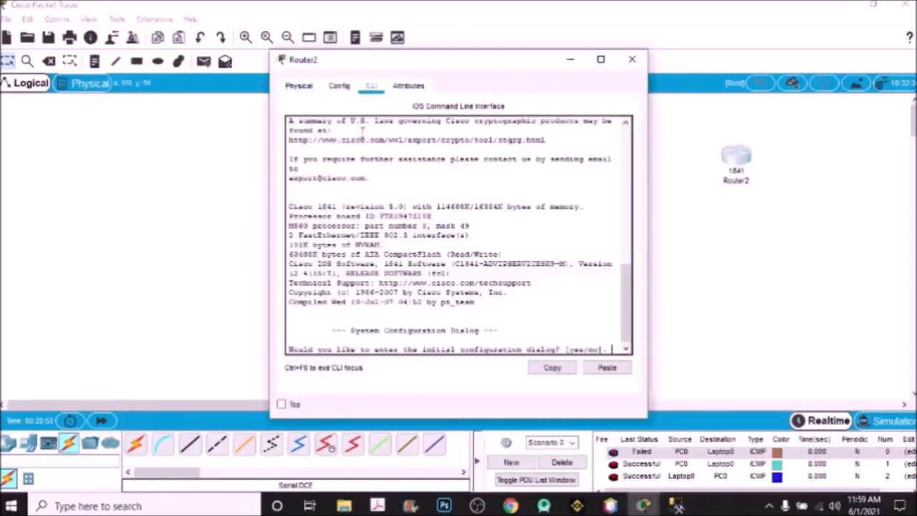
pyautogui.click(340, 85)
pyautogui.click(298, 85)
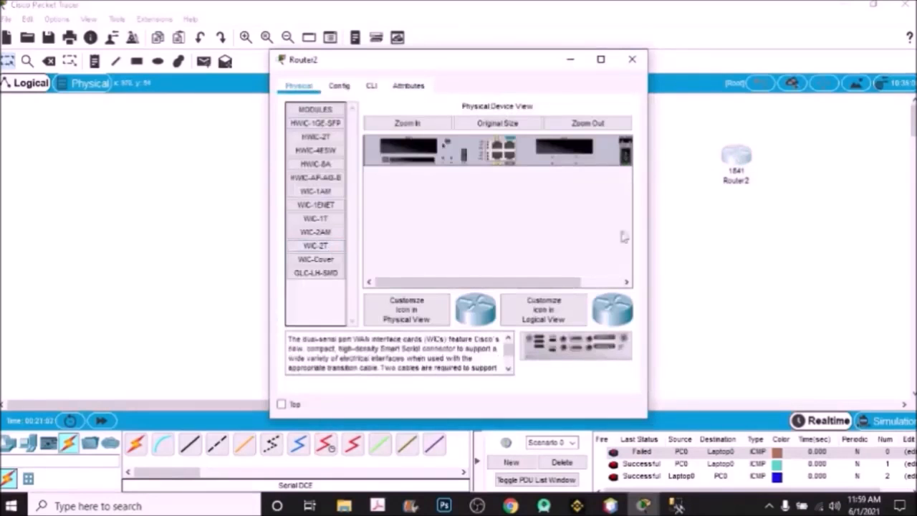
pyautogui.moveTo(624, 336); pyautogui.dragTo(566, 149)
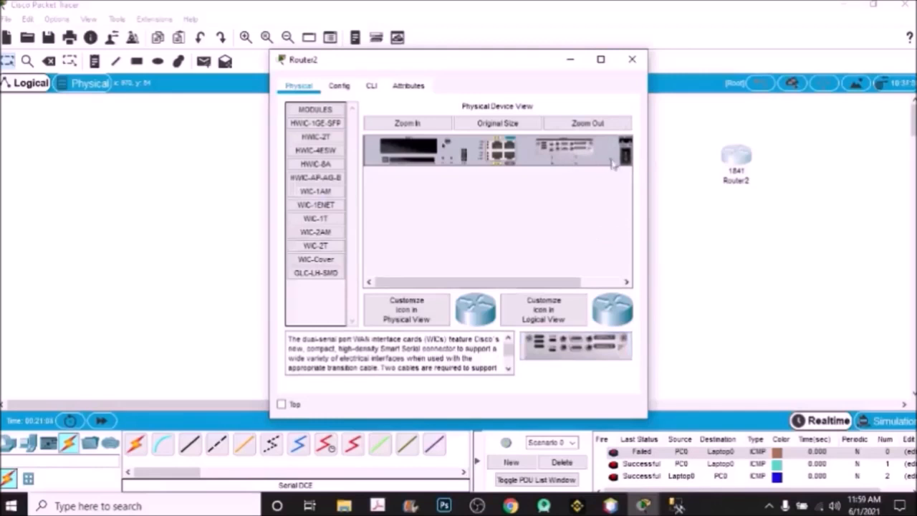
pyautogui.click(632, 60)
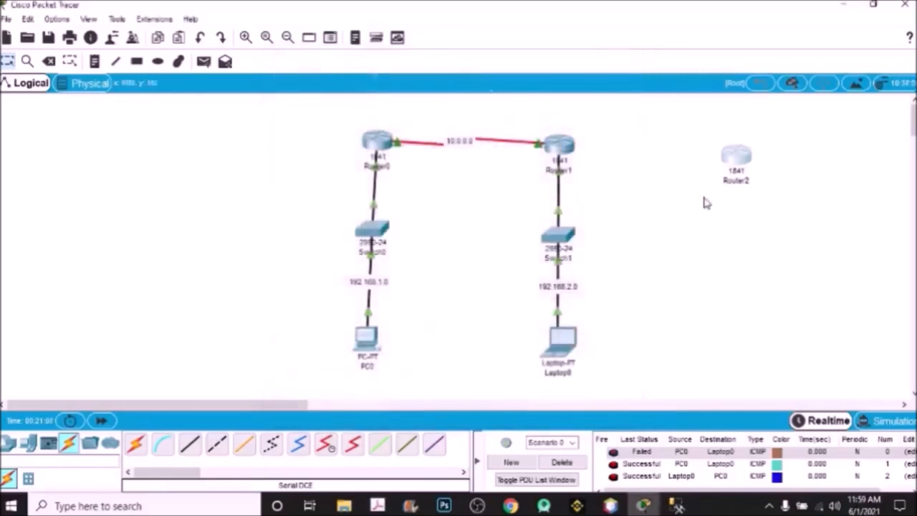
# - Add a 2950-24 switch below Router2 and a PC below that switch
pyautogui.click(10, 444)
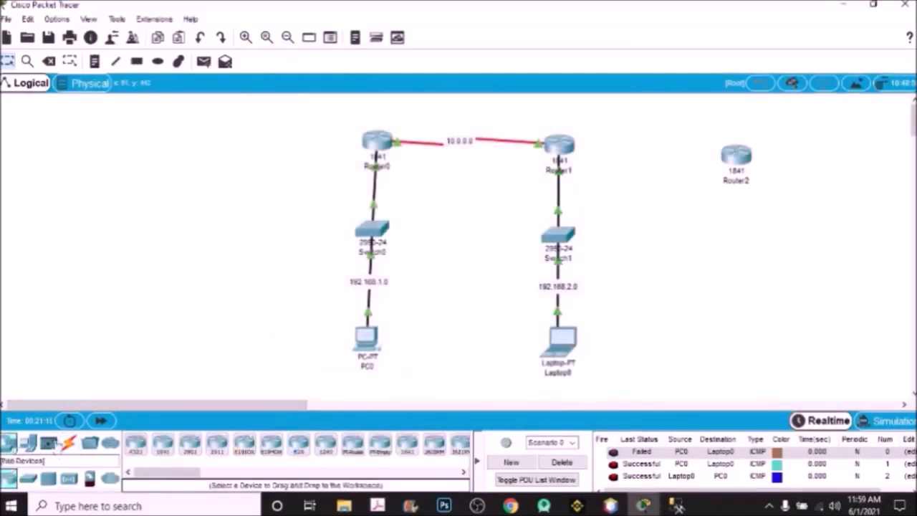
pyautogui.click(28, 478)
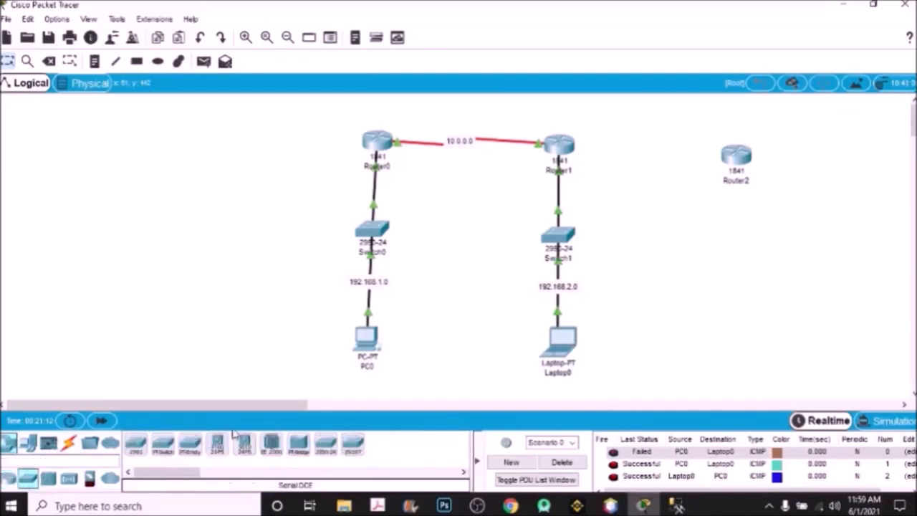
pyautogui.moveTo(330, 442); pyautogui.dragTo(743, 242)
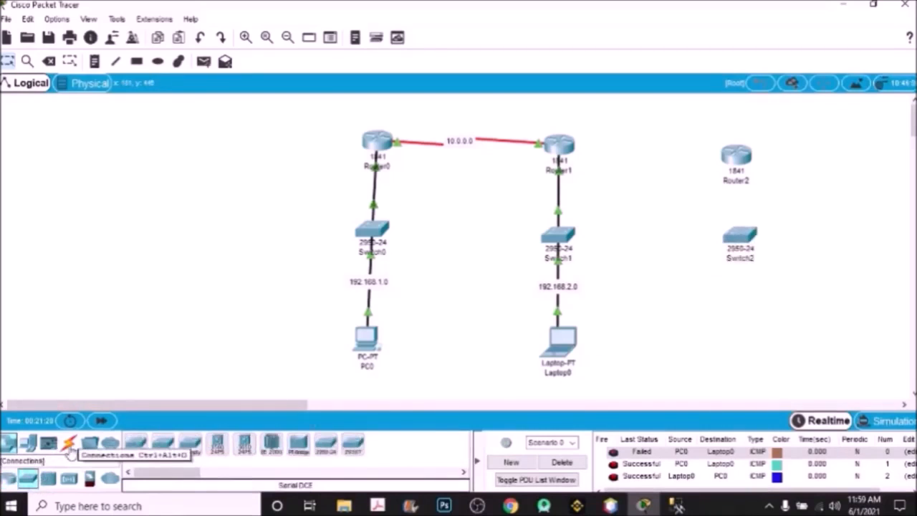
pyautogui.moveTo(283, 147); pyautogui.dragTo(606, 369)
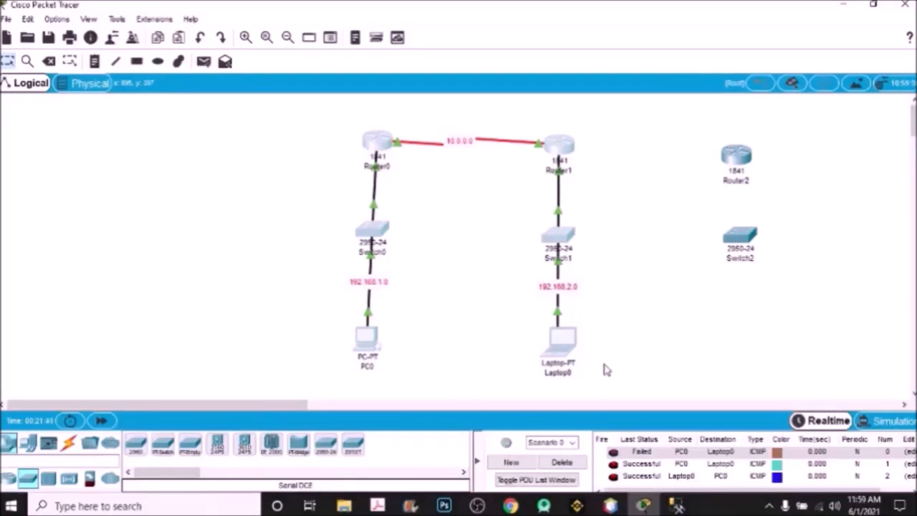
pyautogui.click(27, 442)
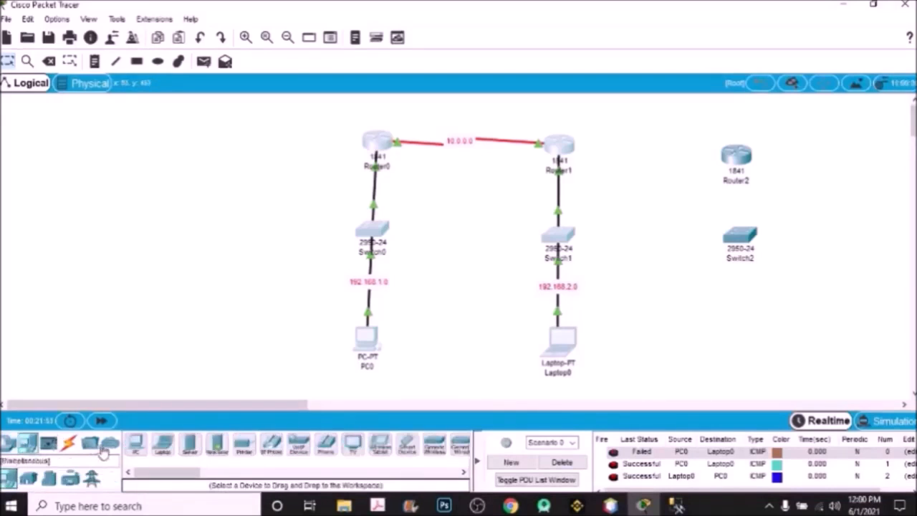
pyautogui.moveTo(135, 449); pyautogui.dragTo(748, 355)
# - Connect Switch2's FastEthernet0/1 to PC1's FastEthernet0 with a copper straight-through cable
pyautogui.click(68, 443)
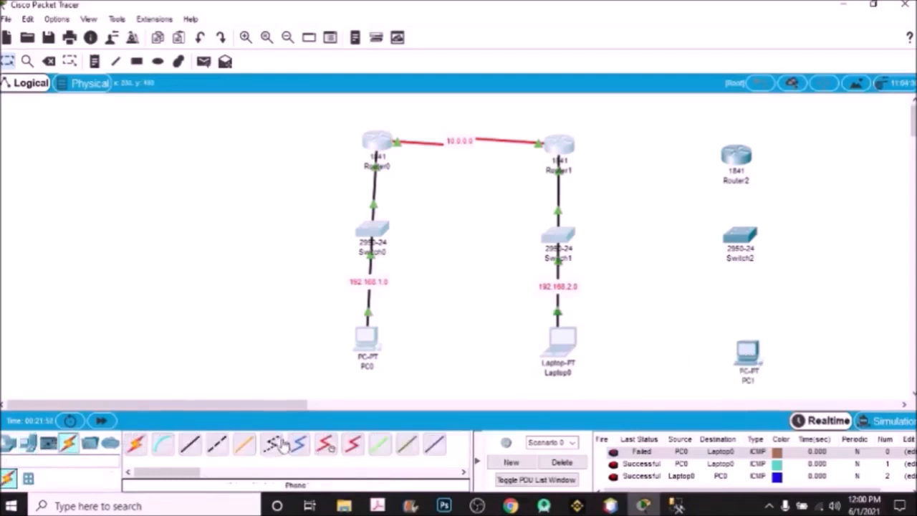
pyautogui.click(189, 444)
pyautogui.click(754, 239)
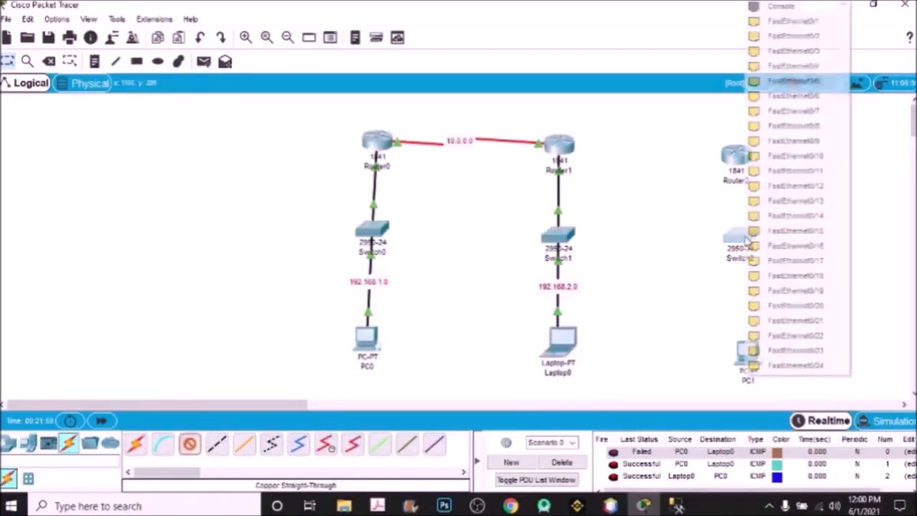
pyautogui.click(793, 21)
pyautogui.click(747, 352)
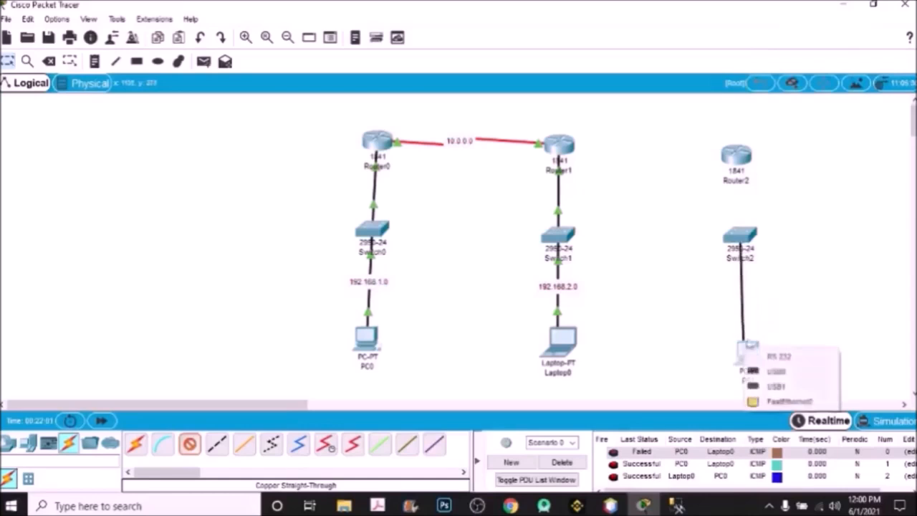
pyautogui.click(789, 402)
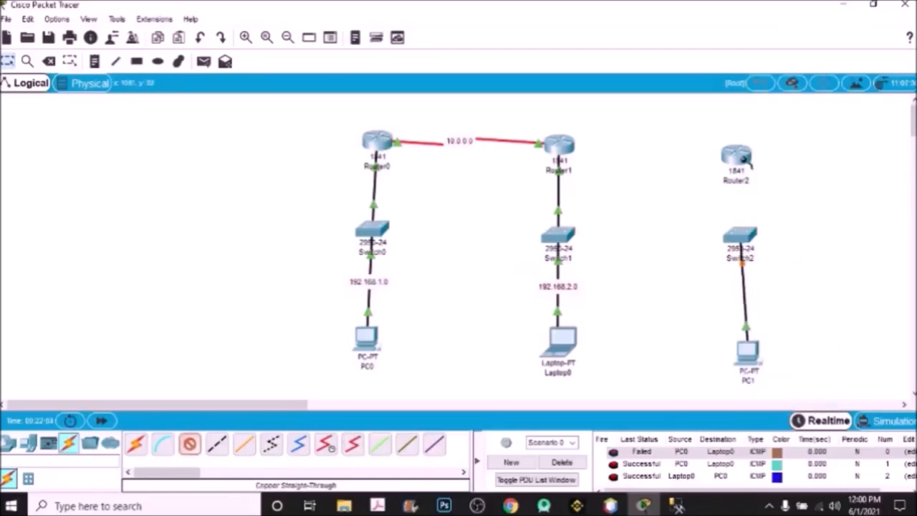
# - Connect Router2's FastEthernet0/0 to Switch2's FastEthernet0/3 with a copper straight-through cable
pyautogui.click(738, 154)
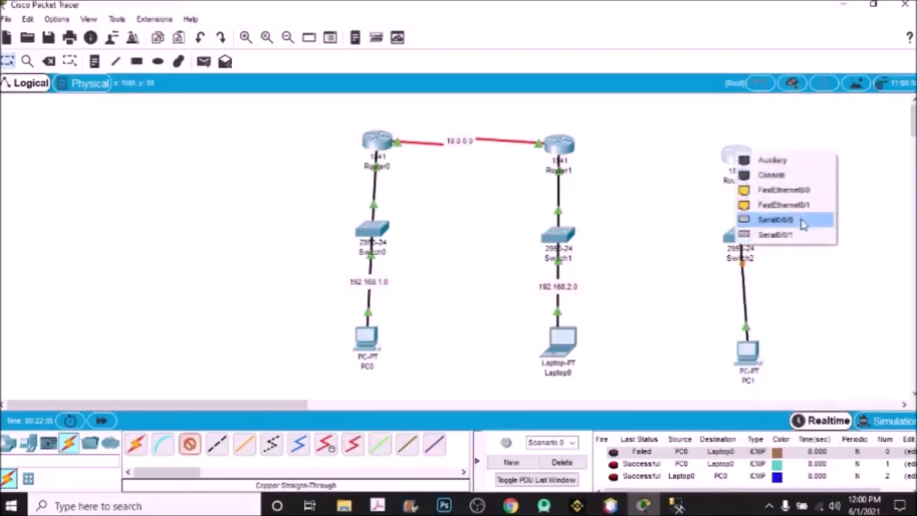
pyautogui.click(788, 190)
pyautogui.click(739, 237)
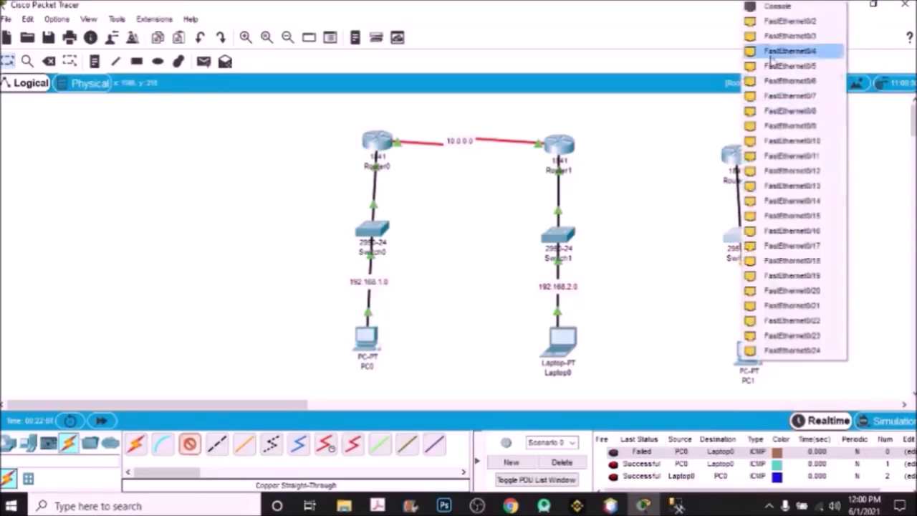
pyautogui.click(780, 36)
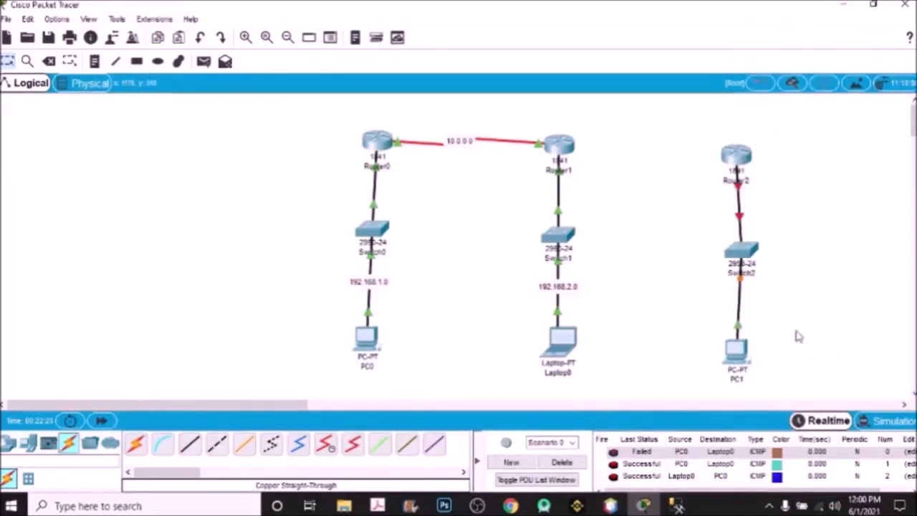
# - Add the network label 192.168.3.0 on the link between Switch2 and PC1
pyautogui.moveTo(684, 122); pyautogui.dragTo(809, 389)
pyautogui.press('n')
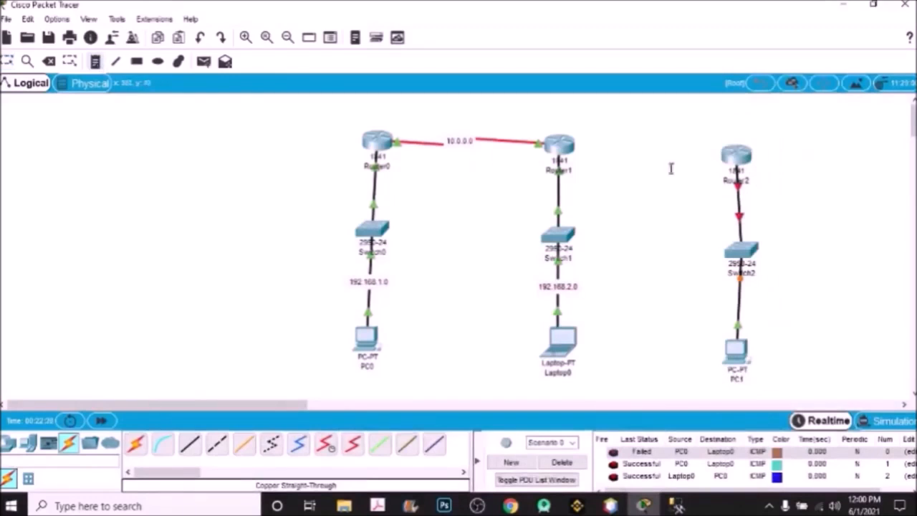
pyautogui.click(724, 294)
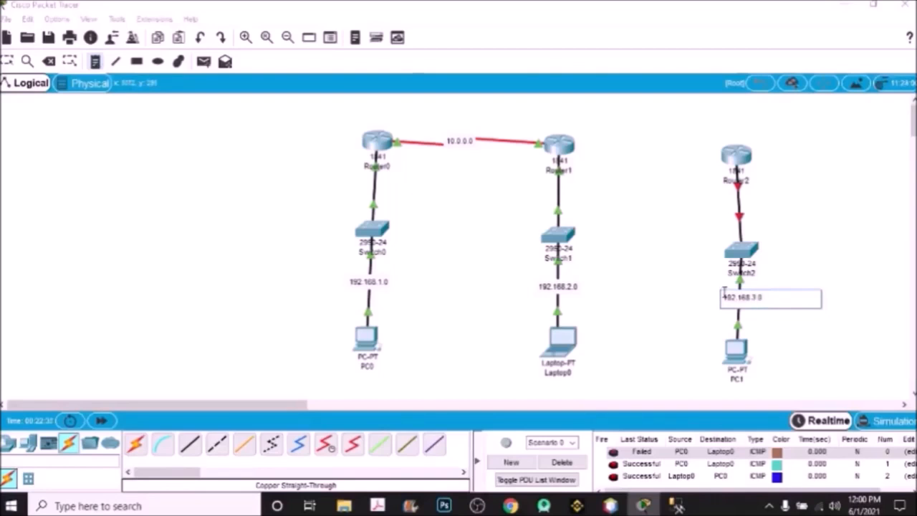
pyautogui.press('Escape')
# - Give PC1 the static IP address 192.168.3.2, subnet mask 255.255.255.0 and default gateway 192.168.3.1, and close its window
pyautogui.click(736, 349)
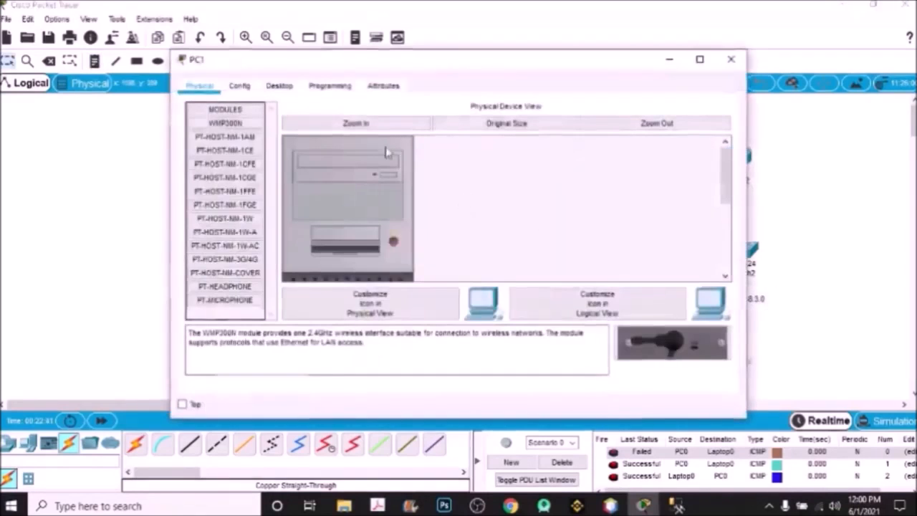
pyautogui.click(239, 86)
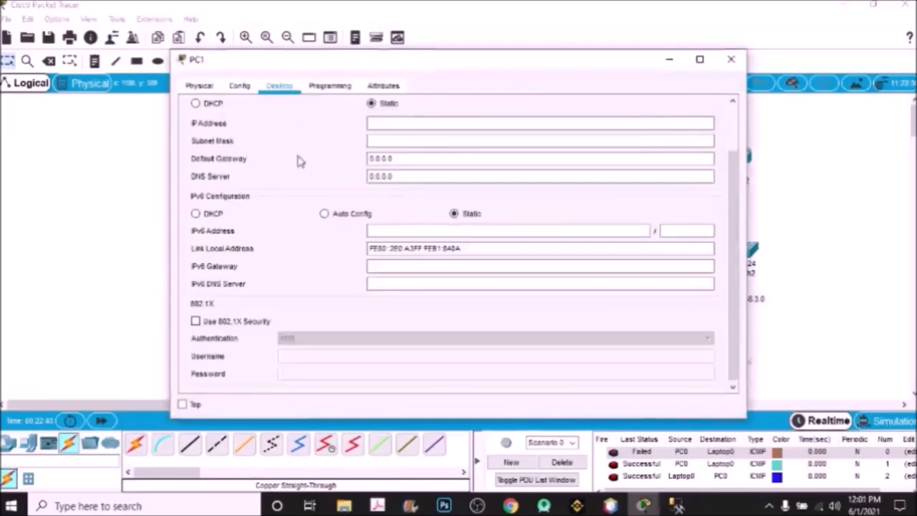
pyautogui.click(416, 123)
pyautogui.moveTo(418, 159); pyautogui.dragTo(334, 157)
pyautogui.write('192')
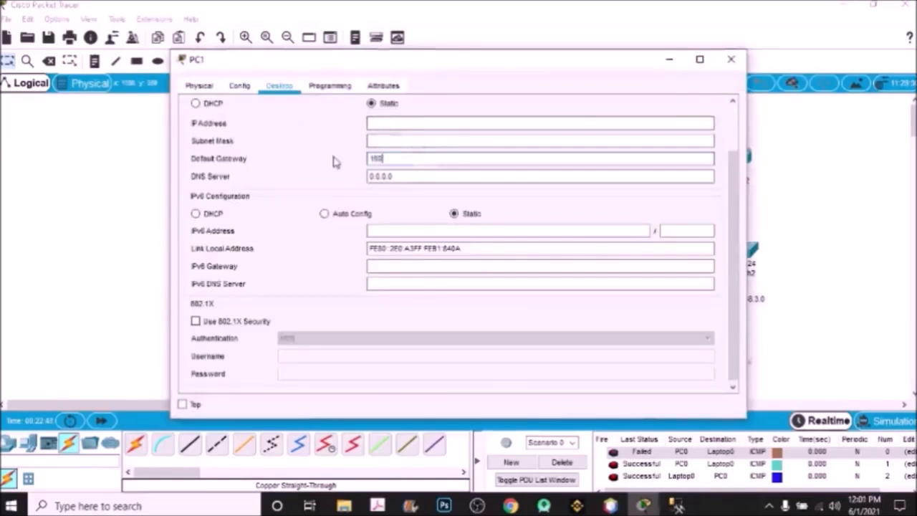
pyautogui.write('.168.3.1')
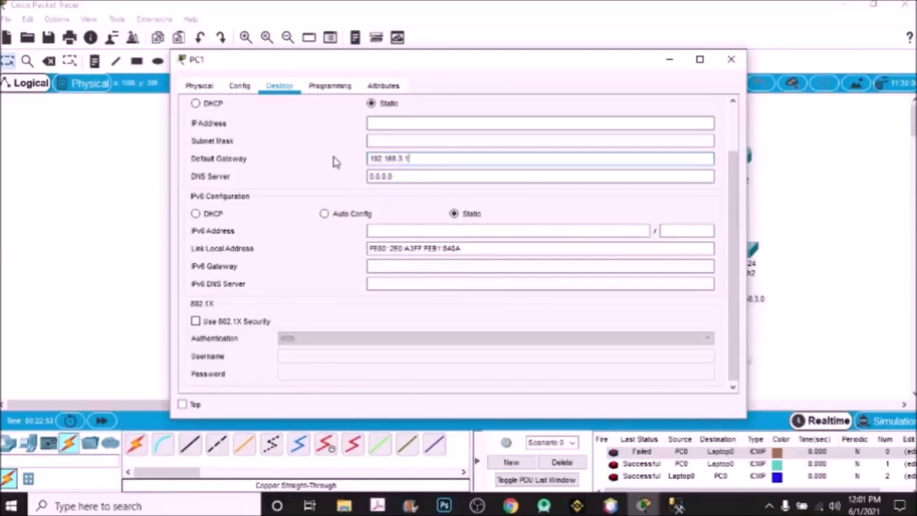
pyautogui.hotkey('ctrl', 'a')
pyautogui.hotkey('ctrl', 'c')
pyautogui.click(402, 124)
pyautogui.hotkey('ctrl', 'v')
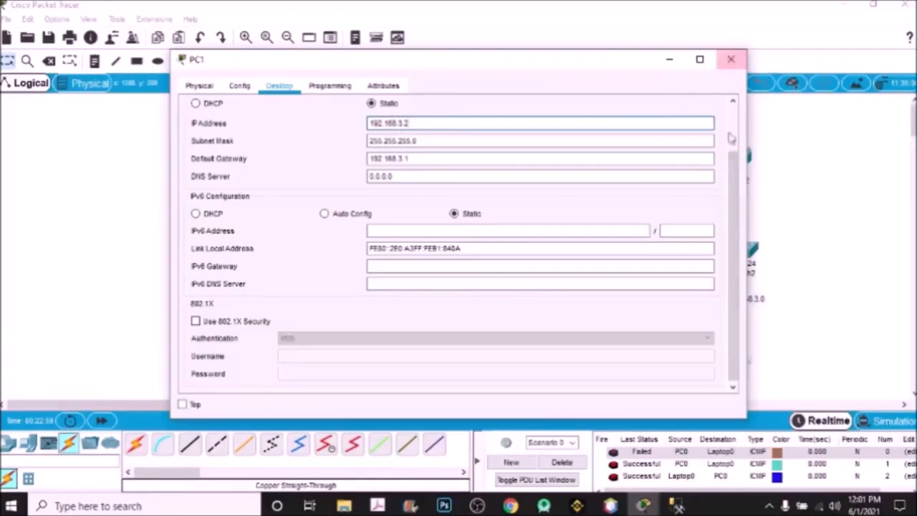
pyautogui.click(731, 59)
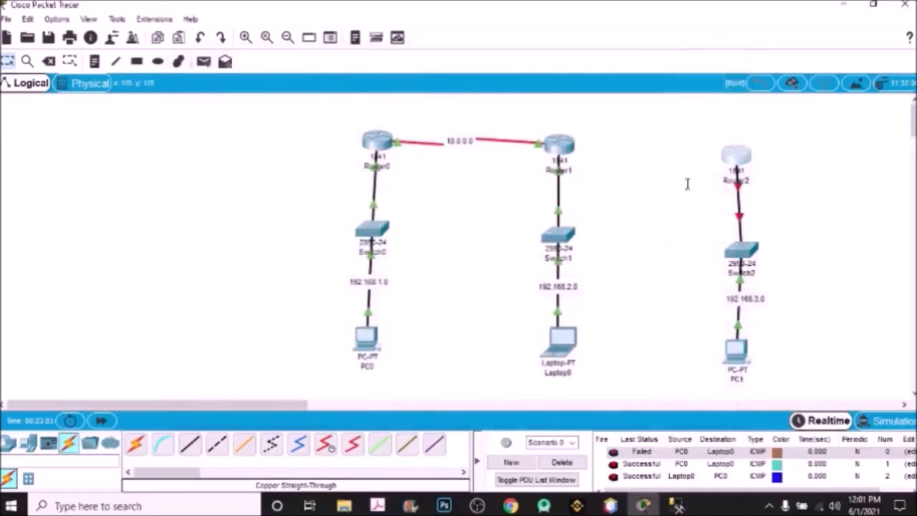
# - Open Router2's command line, decline the initial configuration dialog, and enter global configuration mode through enable and conf t
pyautogui.click(734, 158)
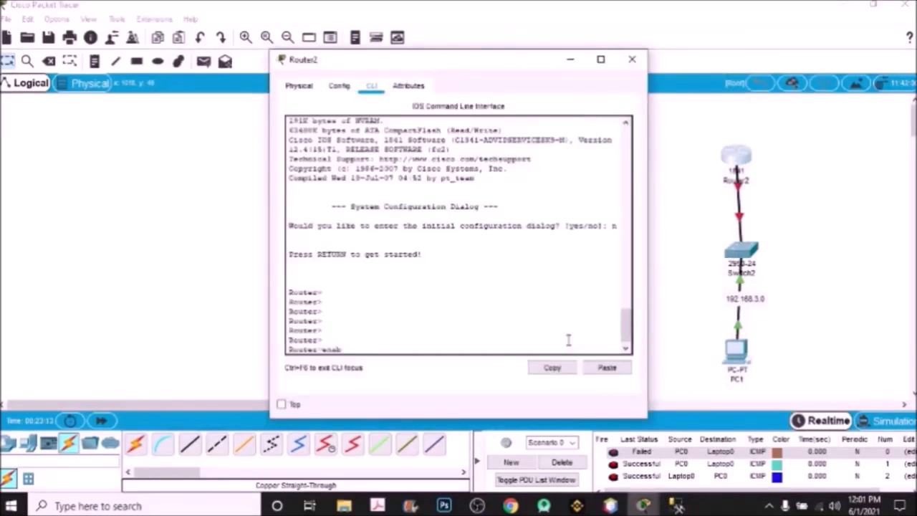
pyautogui.write('le')
pyautogui.press('Return')
pyautogui.press('Return')
pyautogui.press('Return')
pyautogui.press('Return')
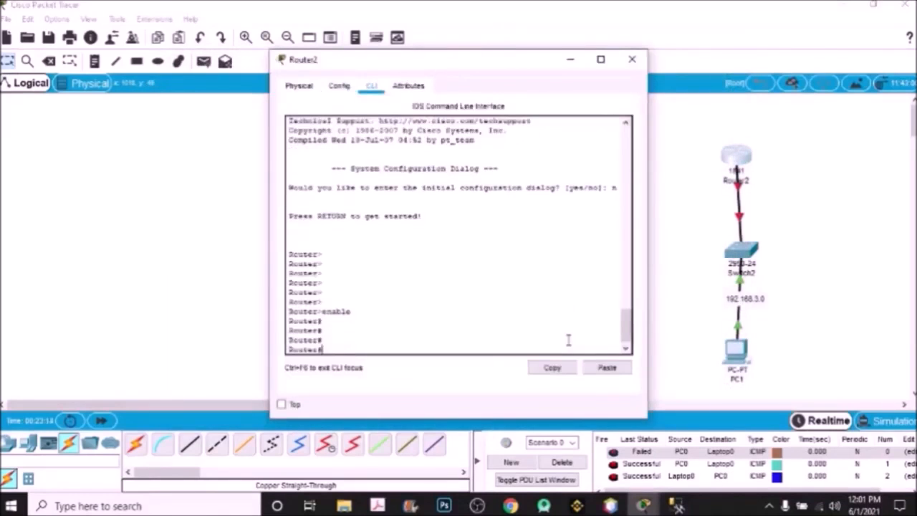
pyautogui.write('conf t')
pyautogui.press('Return')
pyautogui.press('Return')
pyautogui.press('Return')
pyautogui.press('Return')
pyautogui.press('Return')
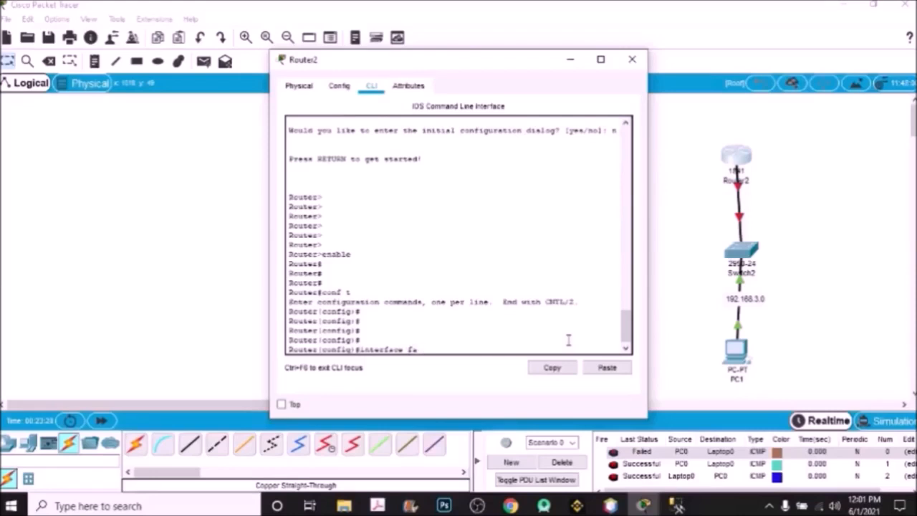
# - Assign 192.168.3.1 255.255.255.0 to Router2's interface fa 0/0 and activate it with no shutdown
pyautogui.press('Return')
pyautogui.press('Return')
pyautogui.press('Return')
pyautogui.press('Return')
pyautogui.press('Return')
pyautogui.press('Return')
pyautogui.write('ip address 192.168.3.1 255.255.255')
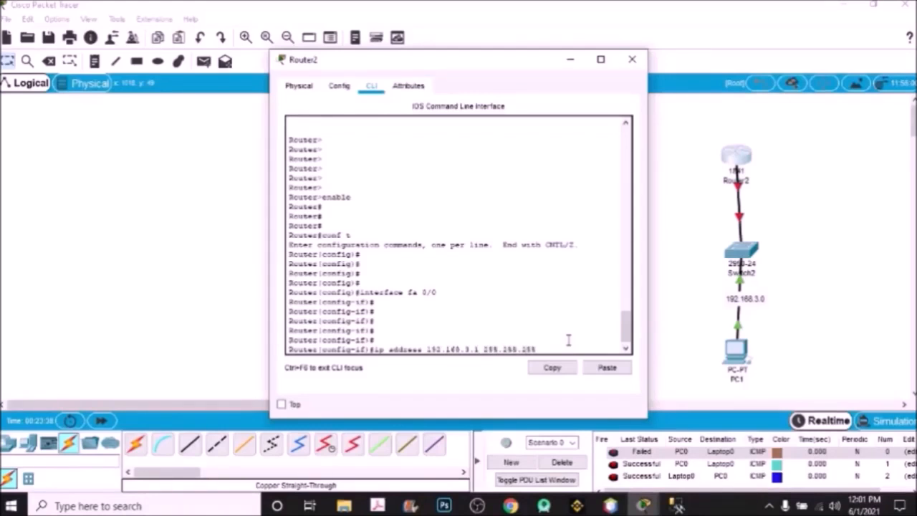
pyautogui.press('Return')
pyautogui.press('Return')
pyautogui.press('Return')
pyautogui.press('Return')
pyautogui.press('Return')
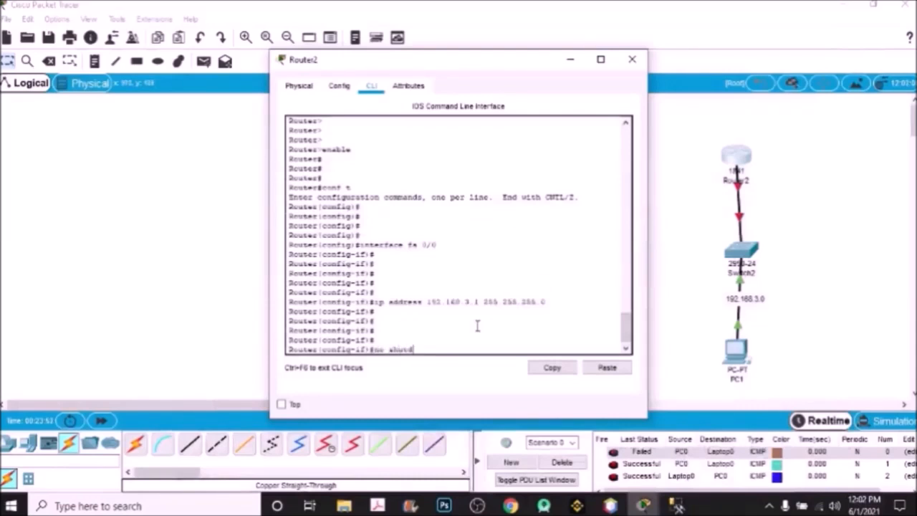
# - Exit Router2's interface, global configuration and privileged modes, and close its window
pyautogui.write('e')
pyautogui.write('xit')
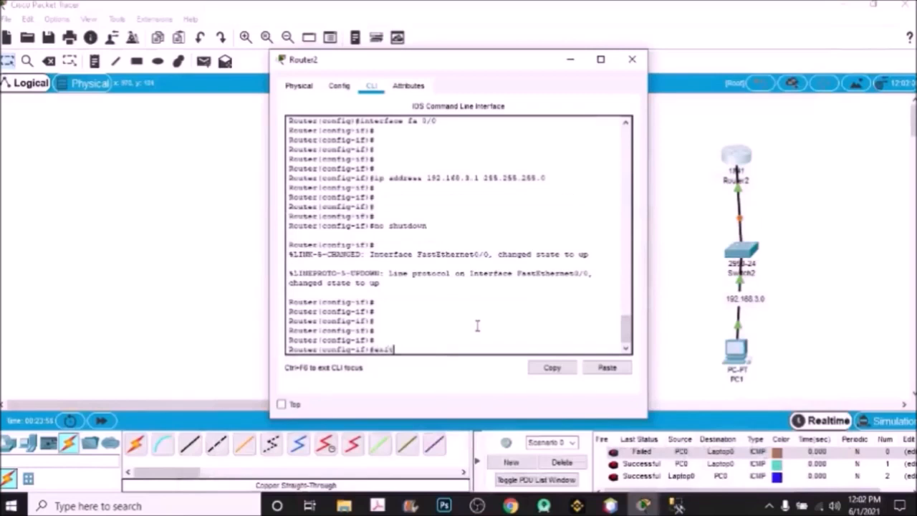
pyautogui.press('Return')
pyautogui.press('Return')
pyautogui.press('Return')
pyautogui.press('Return')
pyautogui.press('Return')
pyautogui.write('exit')
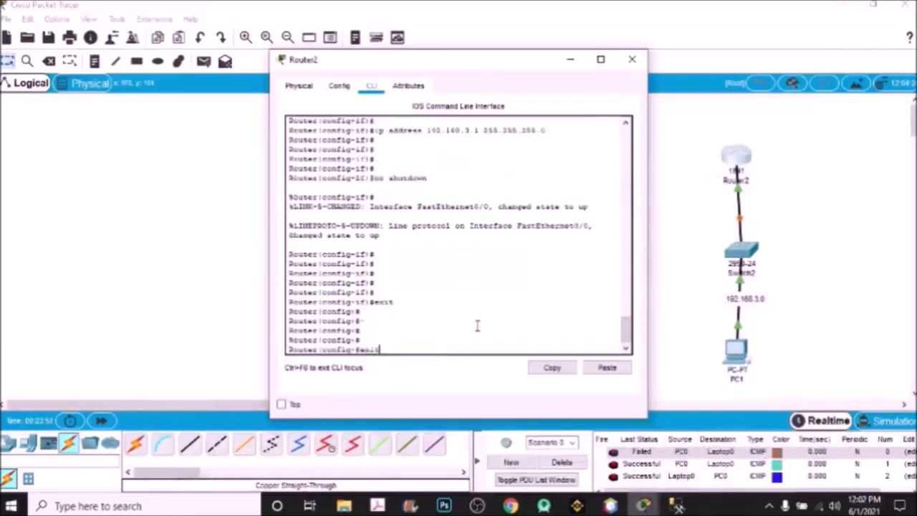
pyautogui.press('Return')
pyautogui.press('Return')
pyautogui.press('Return')
pyautogui.press('Return')
pyautogui.press('Return')
pyautogui.write('exi')
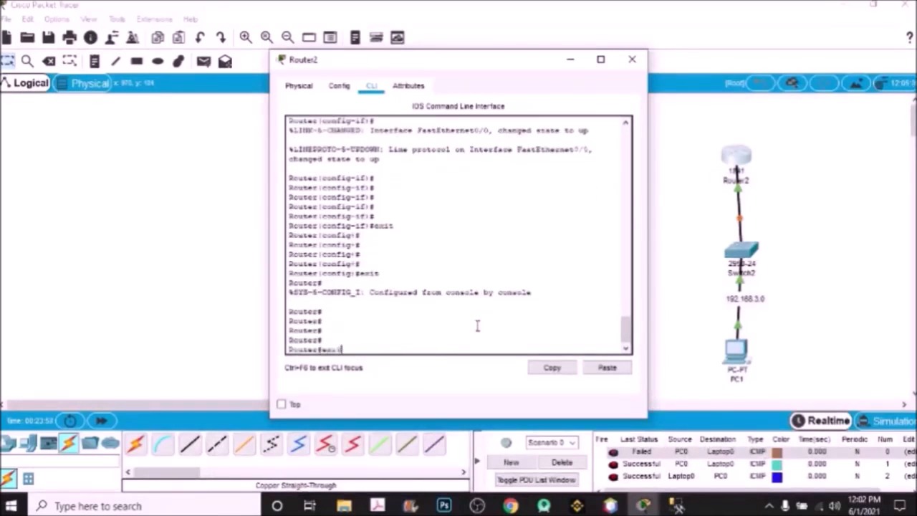
pyautogui.write('t')
pyautogui.press('Return')
pyautogui.click(633, 59)
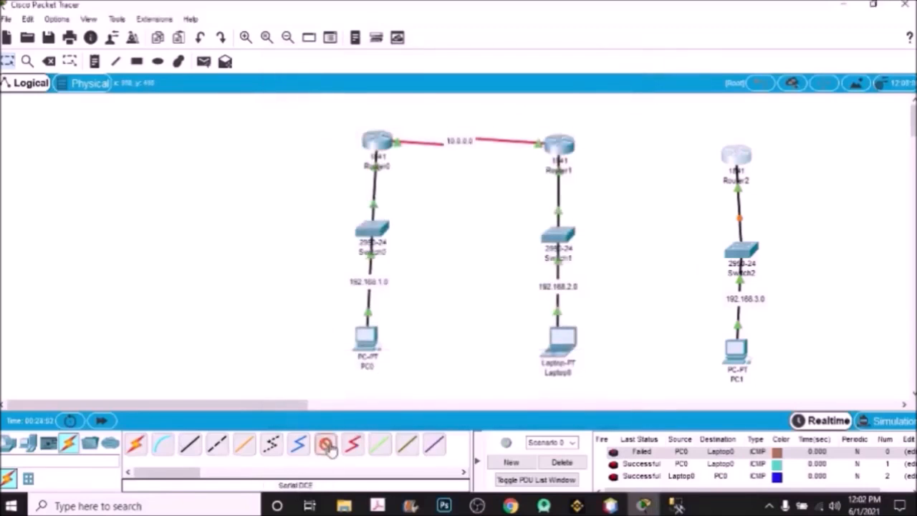
# - Connect Router1's Serial0/0/1 to Router2's Serial0/0/0 with a Serial DCE cable
pyautogui.moveTo(577, 252)
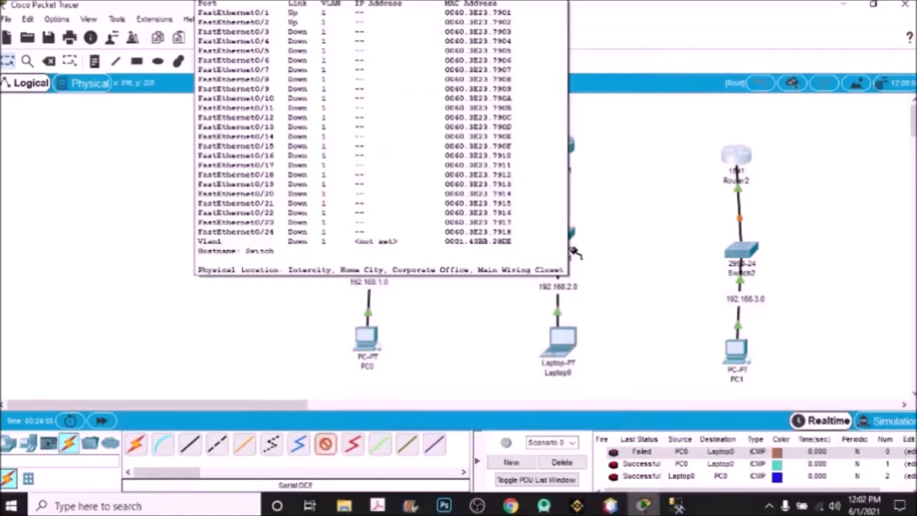
pyautogui.click(559, 145)
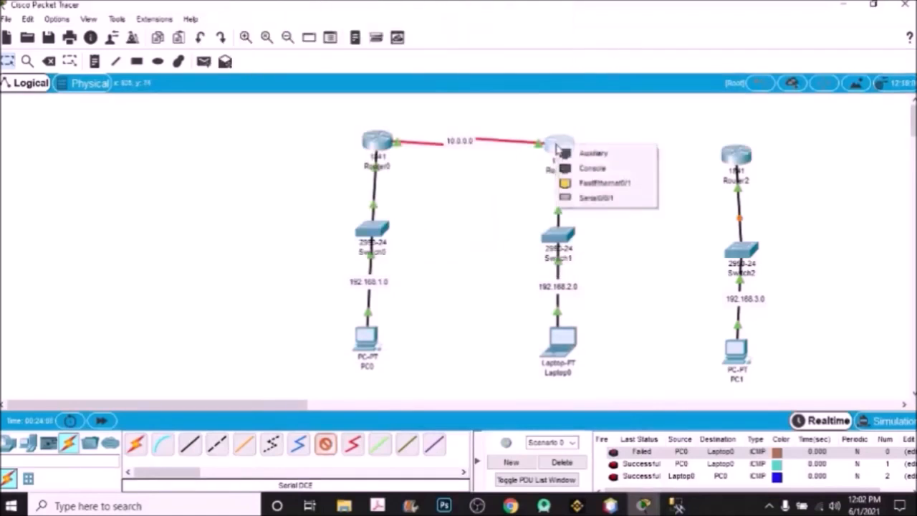
pyautogui.click(610, 203)
pyautogui.click(731, 155)
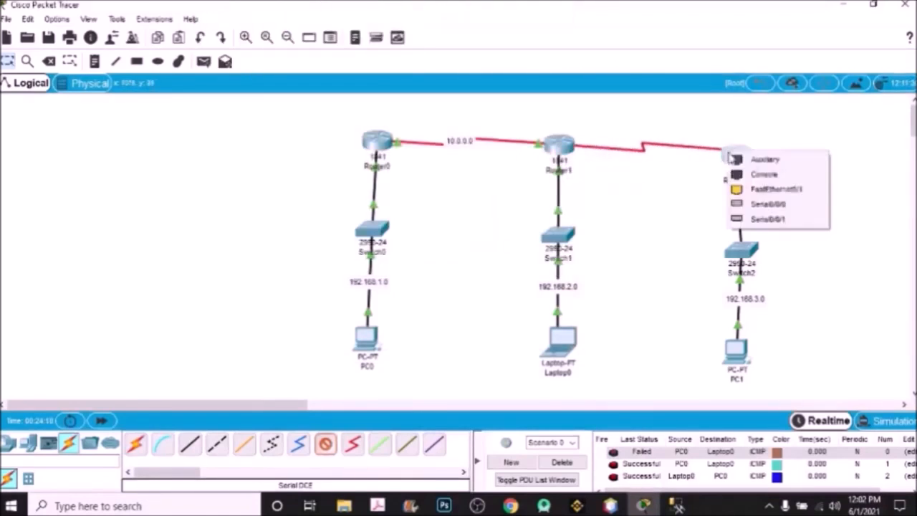
pyautogui.click(760, 204)
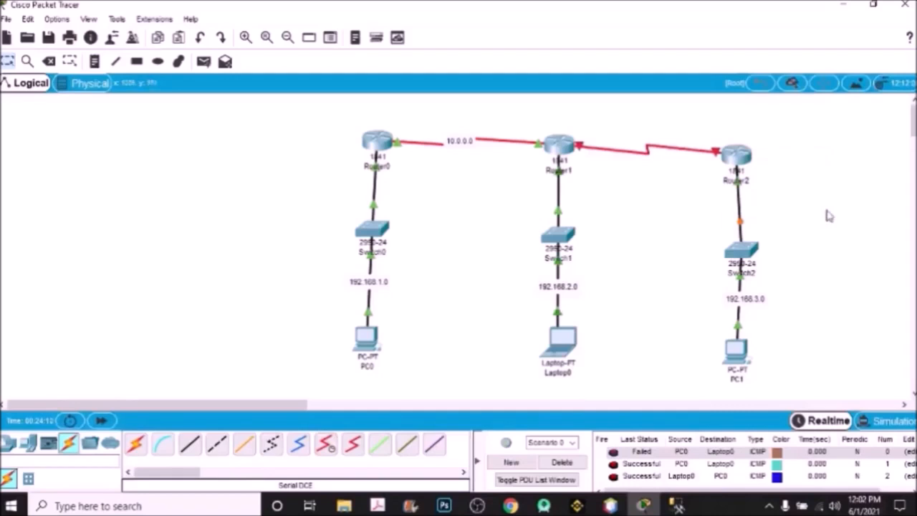
pyautogui.moveTo(336, 105); pyautogui.dragTo(450, 364)
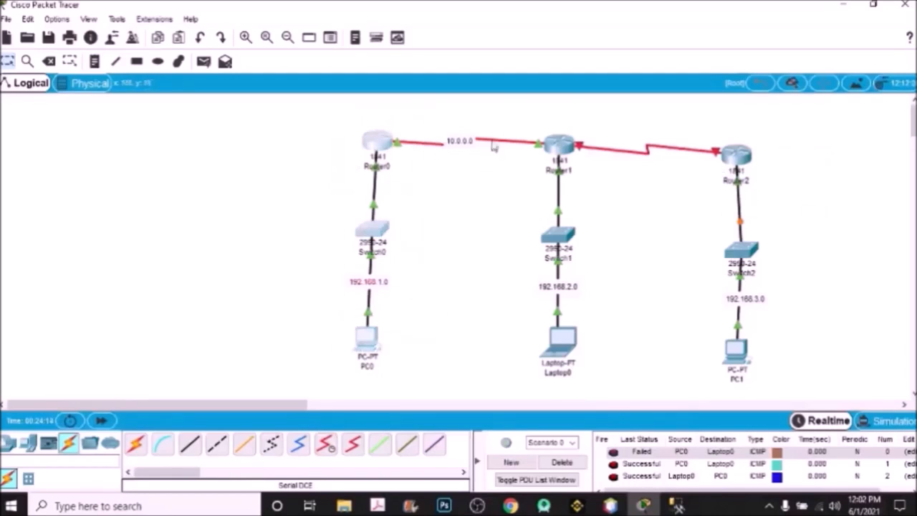
pyautogui.moveTo(506, 100); pyautogui.dragTo(619, 399)
pyautogui.moveTo(672, 102); pyautogui.dragTo(817, 400)
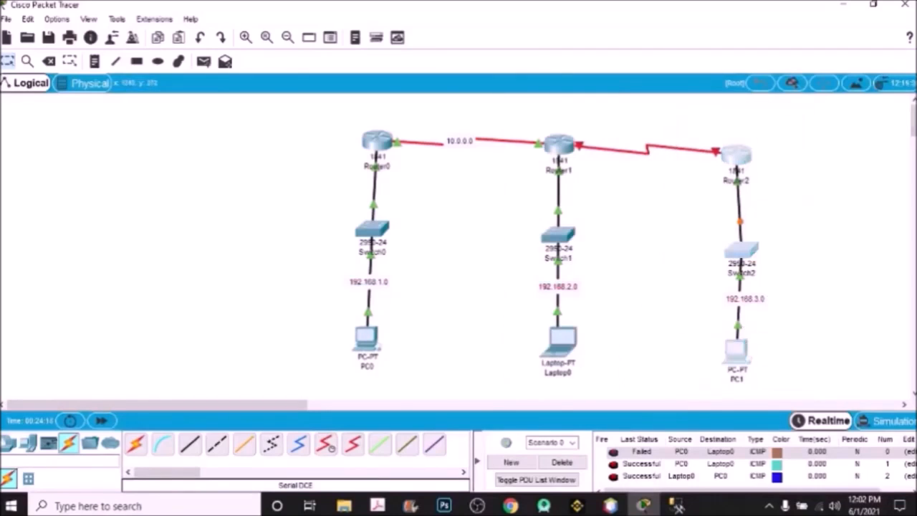
# - Clear the earlier test PDUs and send a simple PDU from PC1 to Router2
pyautogui.click(204, 62)
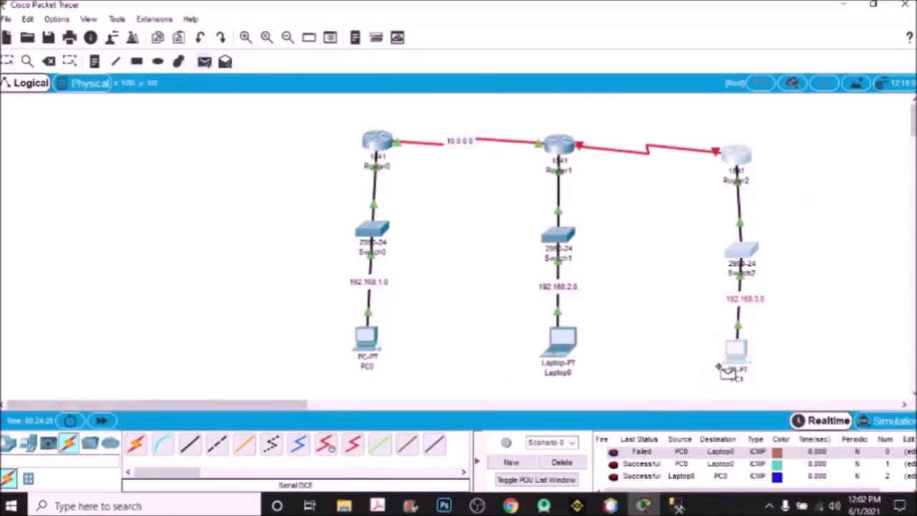
pyautogui.click(735, 352)
pyautogui.click(740, 160)
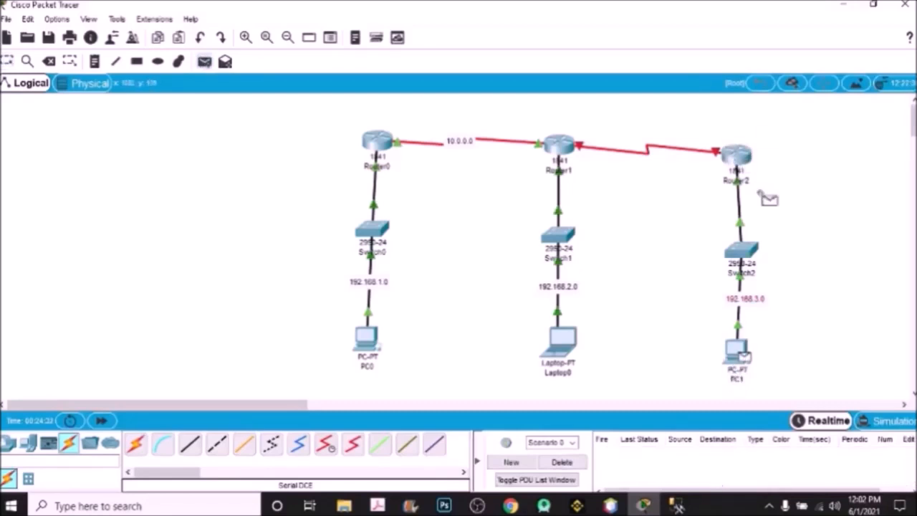
pyautogui.click(744, 159)
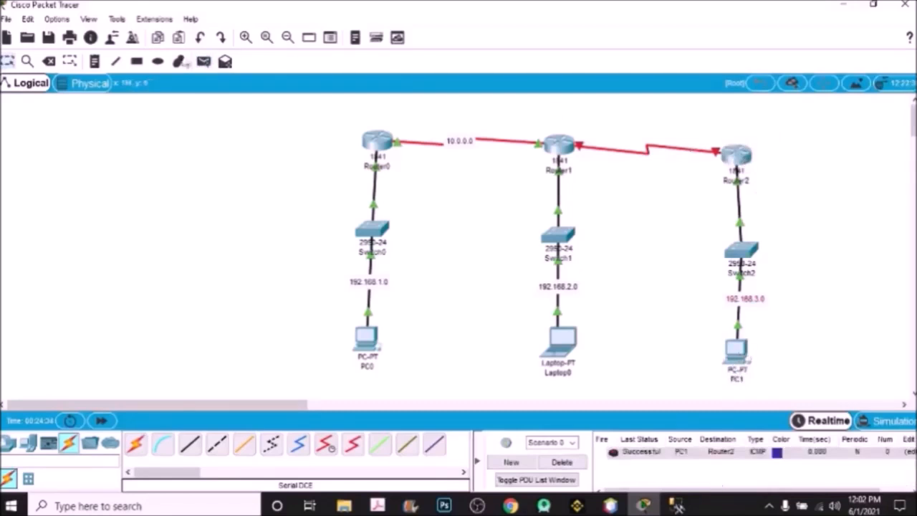
# - Label the serial link between Router1 and Router2 as 11.0.0.0
pyautogui.moveTo(551, 114); pyautogui.dragTo(740, 183)
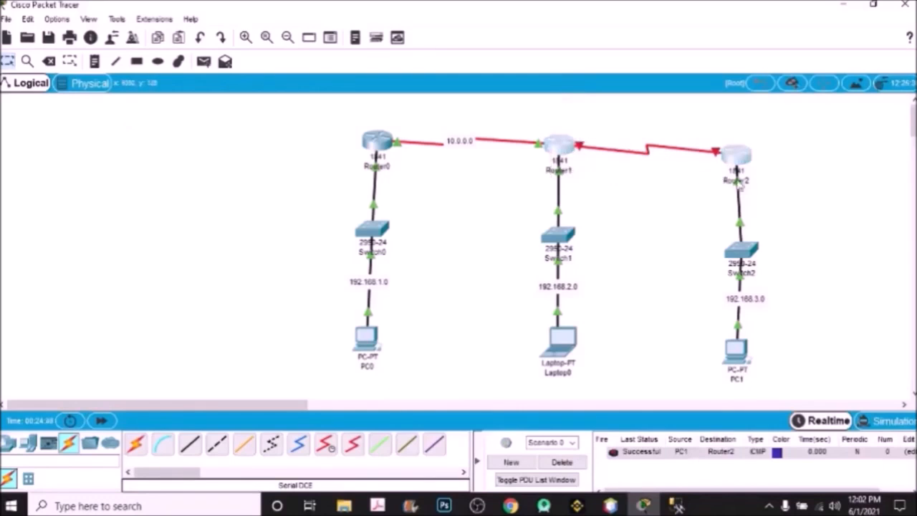
pyautogui.click(791, 173)
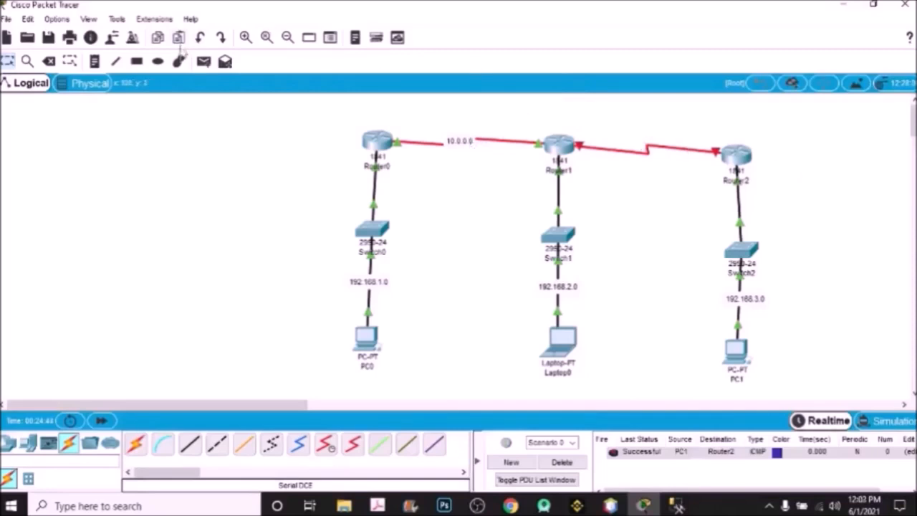
pyautogui.press('n')
pyautogui.click(632, 148)
pyautogui.write('11.0.0.0')
pyautogui.press('Escape')
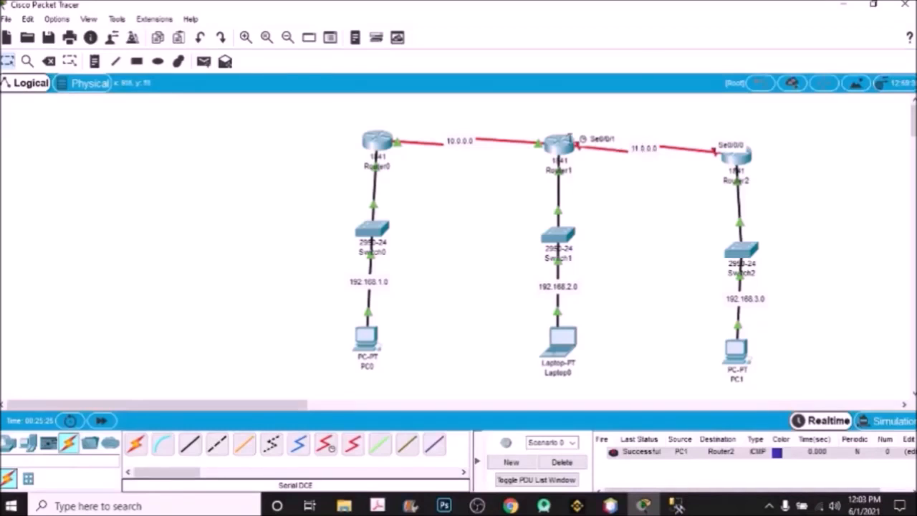
# - Open Router1's command line beside the topology and exit RIP router configuration to global configuration mode
pyautogui.click(559, 143)
pyautogui.moveTo(530, 69); pyautogui.dragTo(349, 72)
pyautogui.press('Return')
pyautogui.press('Return')
pyautogui.press('Return')
pyautogui.press('Return')
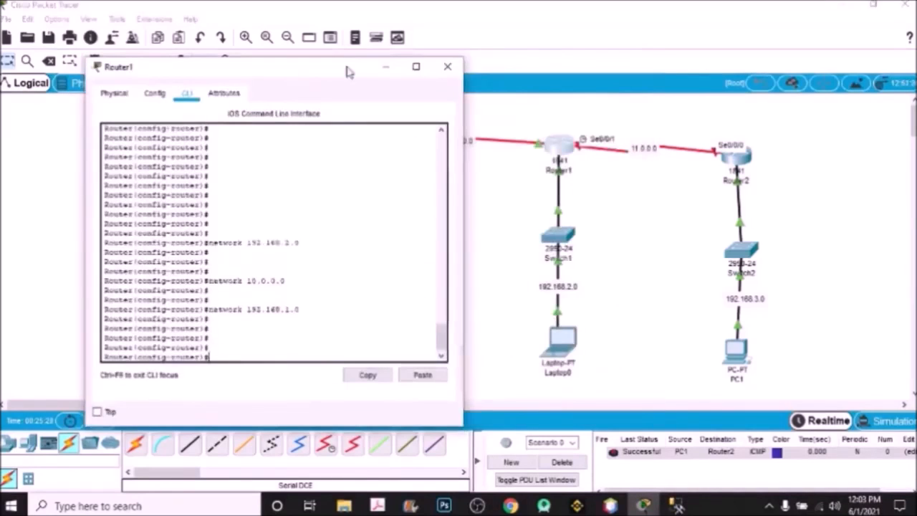
pyautogui.write('exit')
pyautogui.press('Return')
pyautogui.press('Return')
pyautogui.press('Return')
pyautogui.press('Return')
pyautogui.press('Return')
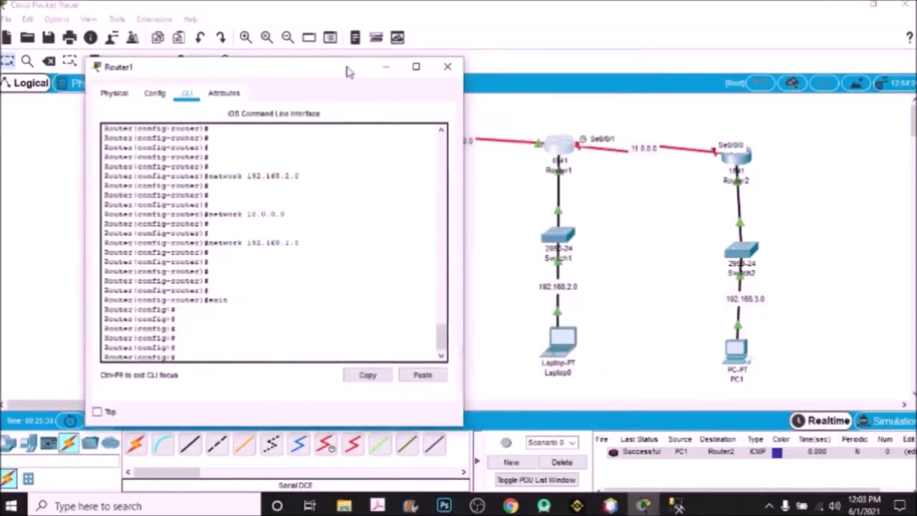
# - Enter Router1's interface se 0/0/1 configuration and assign IP address 11.0.0.1 with mask 255.0.0.0
pyautogui.write('int')
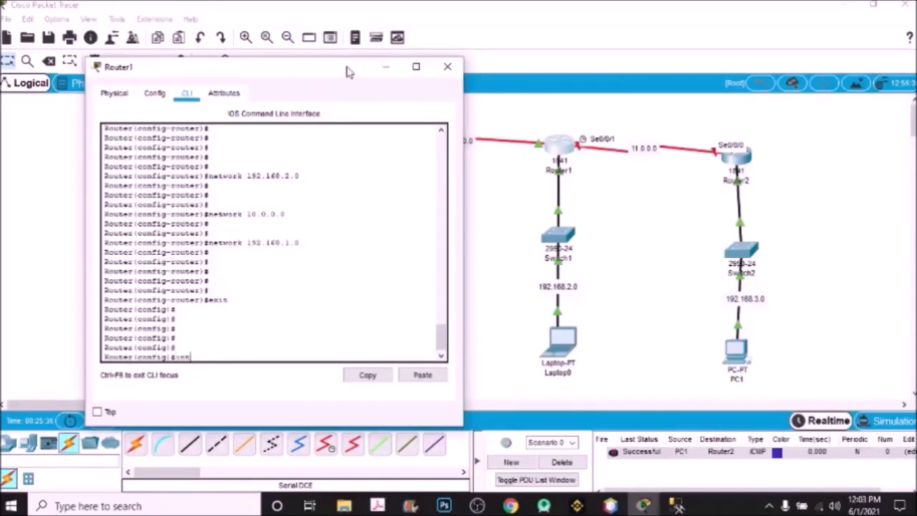
pyautogui.write('erface se 0/0/1')
pyautogui.press('Return')
pyautogui.press('Return')
pyautogui.press('Return')
pyautogui.press('Return')
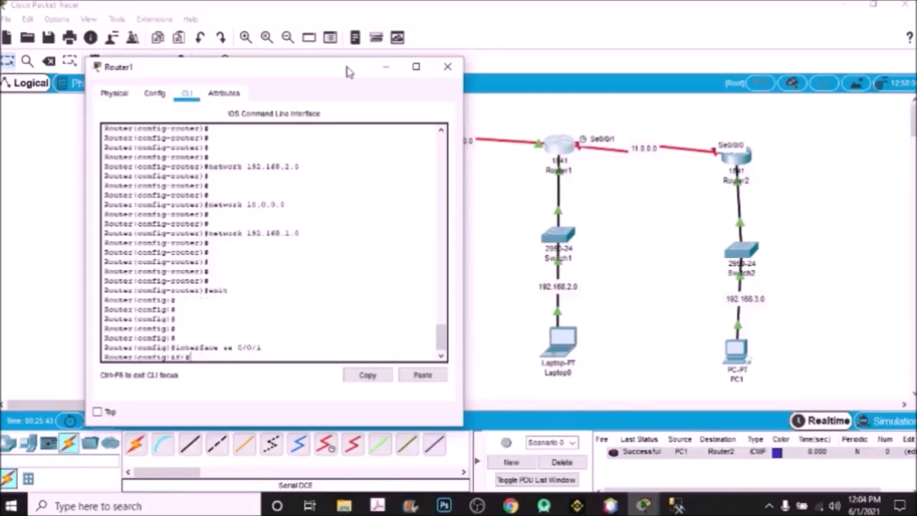
pyautogui.write('ip address')
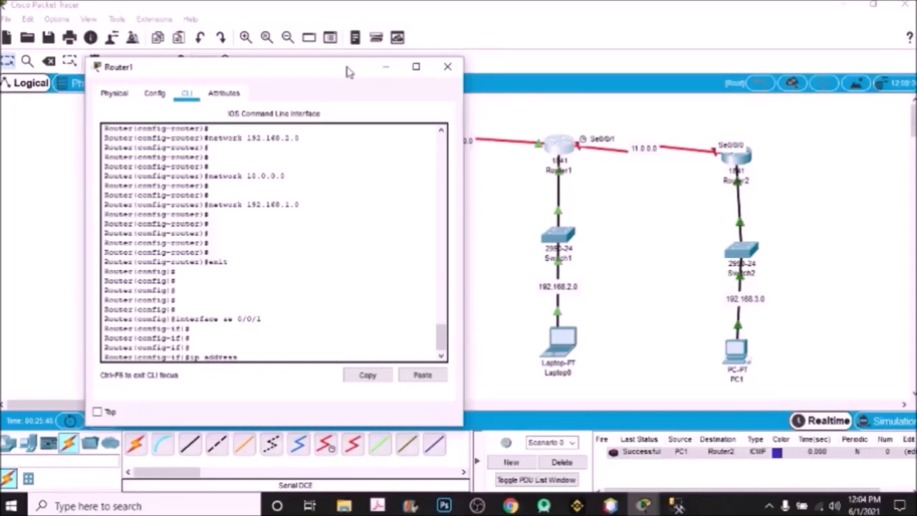
pyautogui.write(' 11.0.0.1 255.0.0.0')
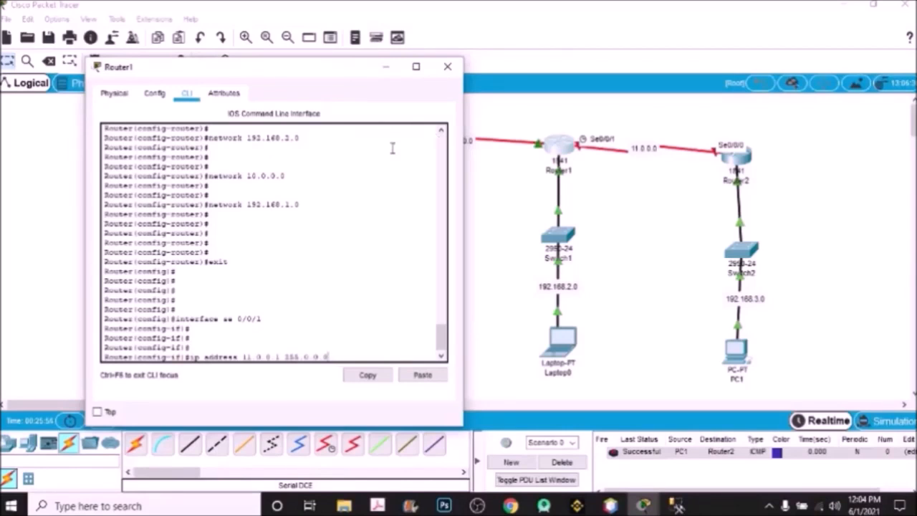
pyautogui.press('Return')
pyautogui.press('Return')
pyautogui.press('Return')
pyautogui.press('Return')
pyautogui.press('Return')
# - Bring up Router1's Serial0/0/1 interface with no shutdown
pyautogui.write('no shut')
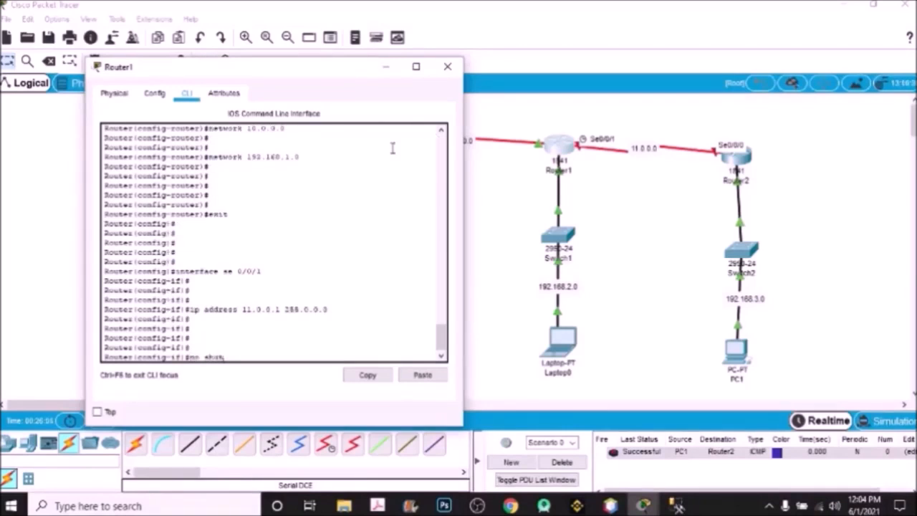
pyautogui.write('down')
pyautogui.press('Return')
pyautogui.press('Return')
pyautogui.press('Return')
pyautogui.press('Return')
pyautogui.press('Return')
pyautogui.press('Return')
pyautogui.press('Return')
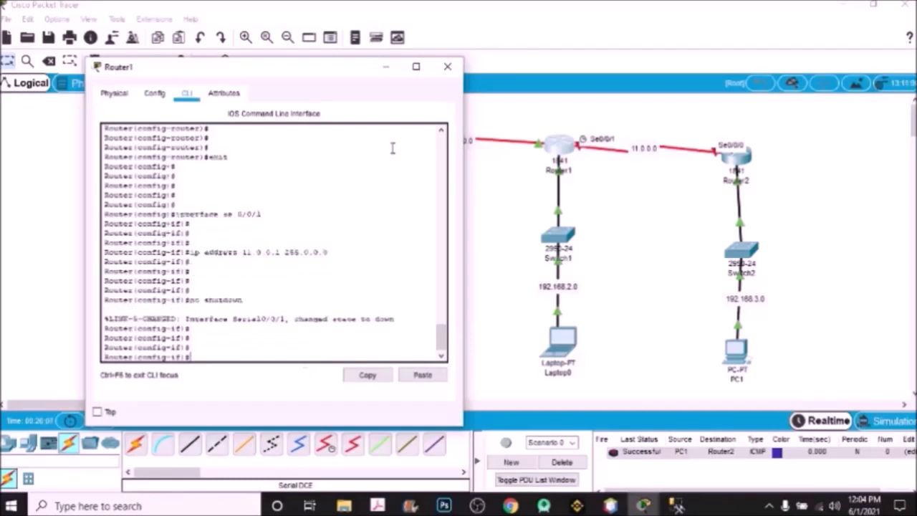
# - Exit Router1's interface and global configuration modes, end its console session and close its window
pyautogui.write('exit')
pyautogui.press('Return')
pyautogui.press('Return')
pyautogui.press('Return')
pyautogui.press('Return')
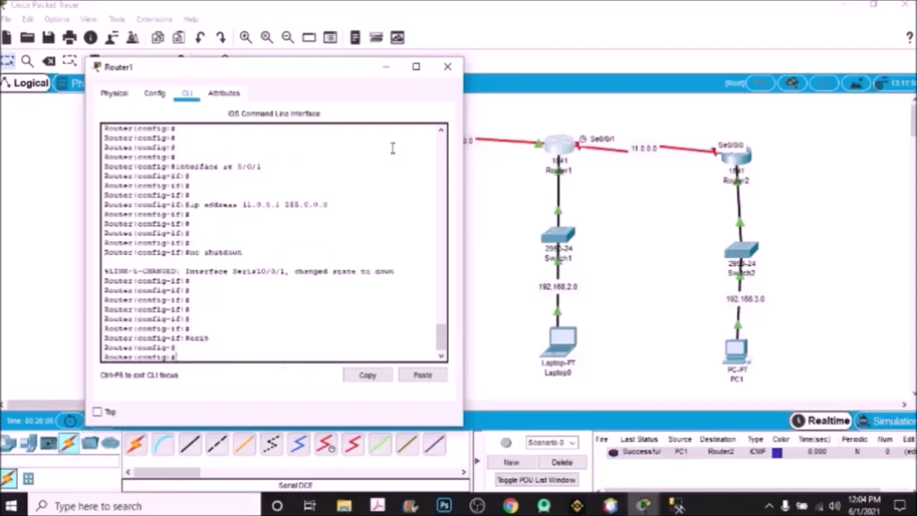
pyautogui.write('exit')
pyautogui.press('Return')
pyautogui.press('Return')
pyautogui.press('Return')
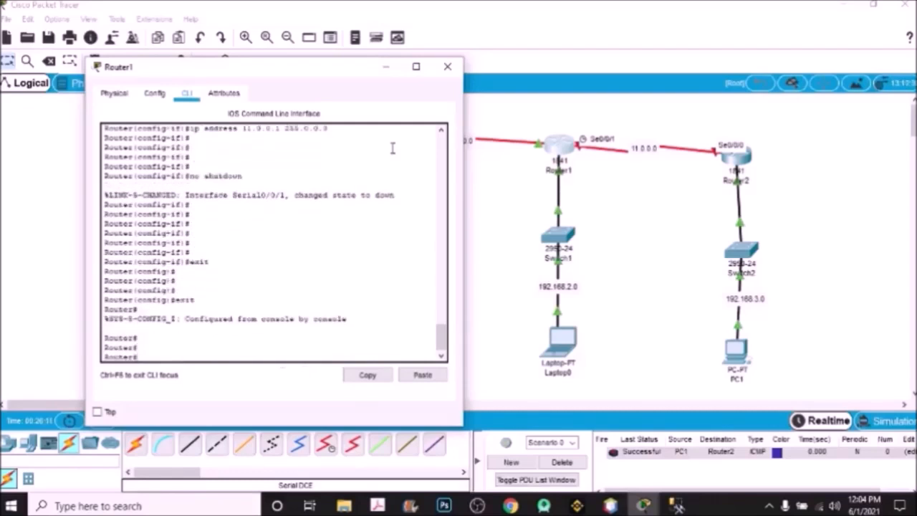
pyautogui.press('Return')
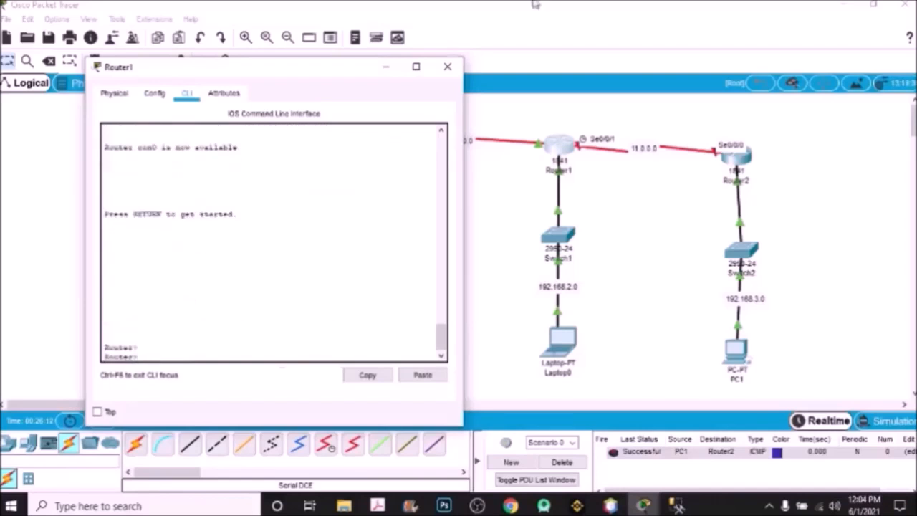
pyautogui.click(448, 67)
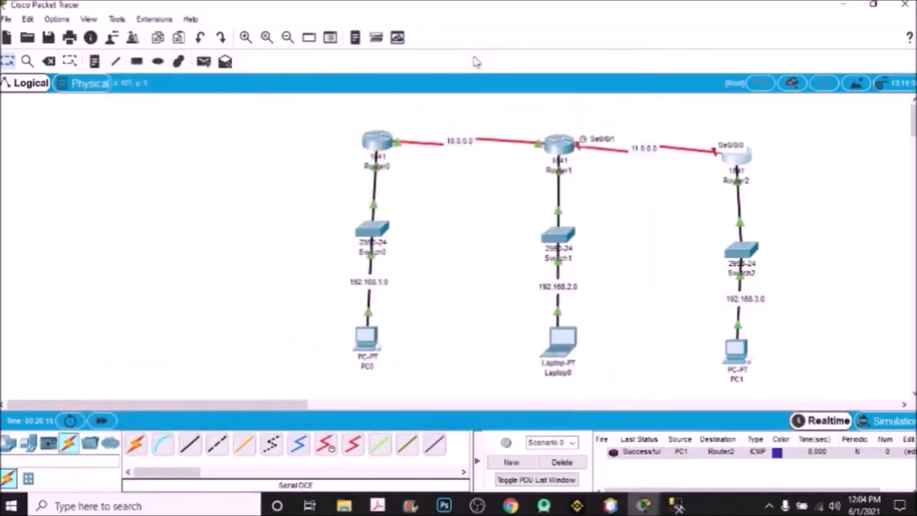
# - Open Router2's command line beside the topology and enter global configuration mode through enable and conf t
pyautogui.click(736, 152)
pyautogui.moveTo(542, 62); pyautogui.dragTo(324, 64)
pyautogui.write('enabl')
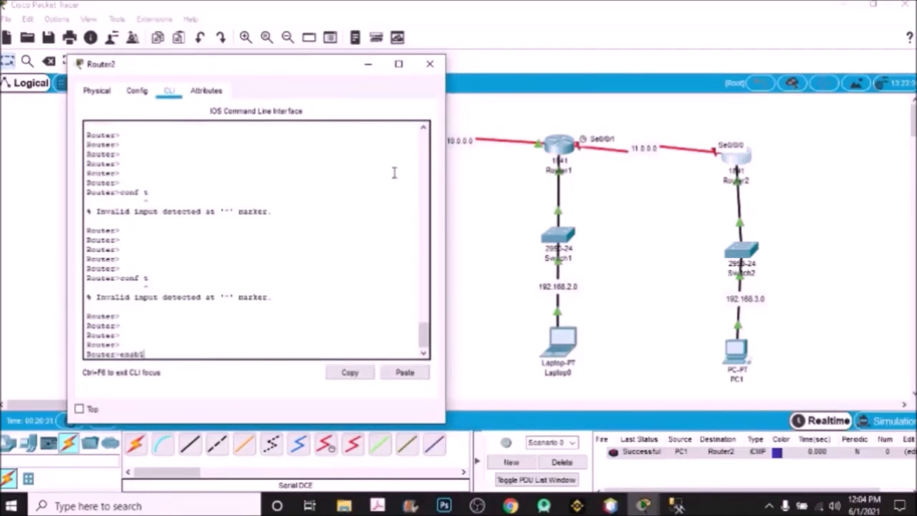
pyautogui.write('e')
pyautogui.press('Return')
pyautogui.press('Return')
pyautogui.press('Return')
pyautogui.press('Return')
pyautogui.write('conf t')
pyautogui.press('Return')
pyautogui.press('Return')
pyautogui.press('Return')
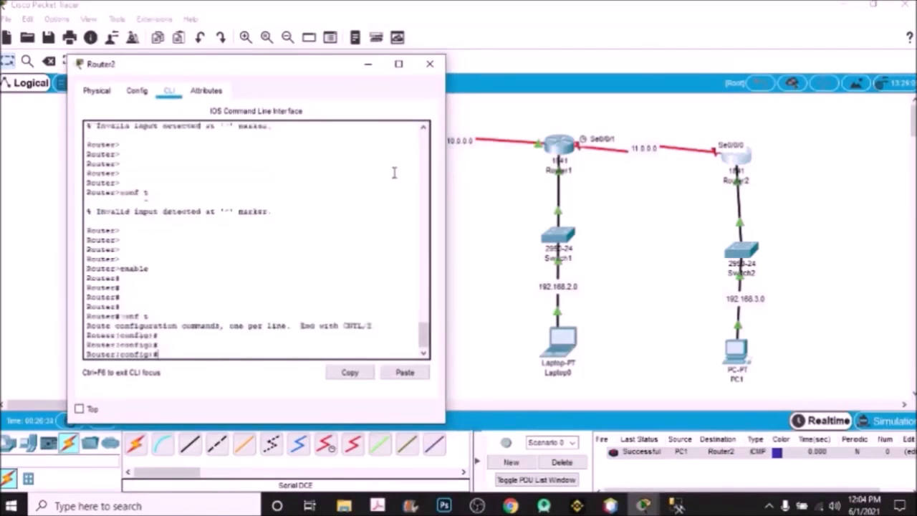
pyautogui.press('Return')
pyautogui.press('Return')
# - Enter configuration of Router2's serial interface se 0/0/0
pyautogui.write('interface se 0/')
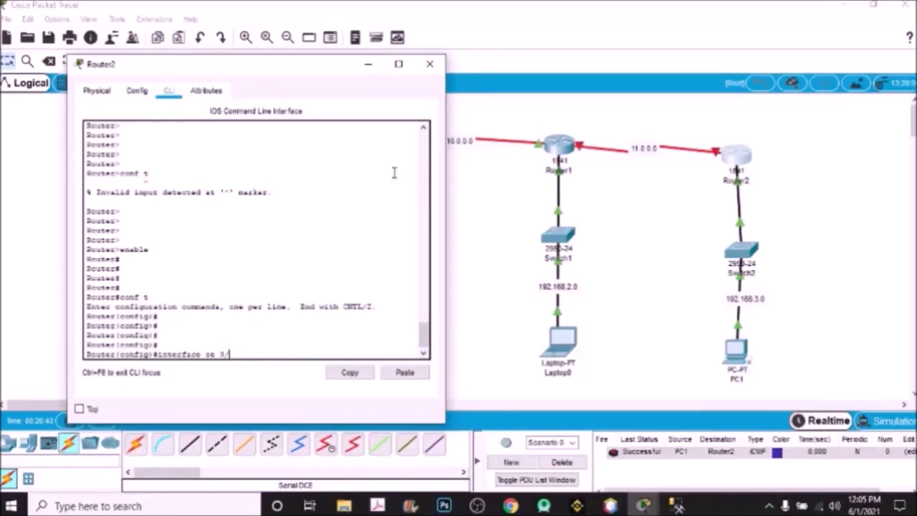
pyautogui.press('Return')
pyautogui.press('Return')
pyautogui.press('Return')
pyautogui.press('Return')
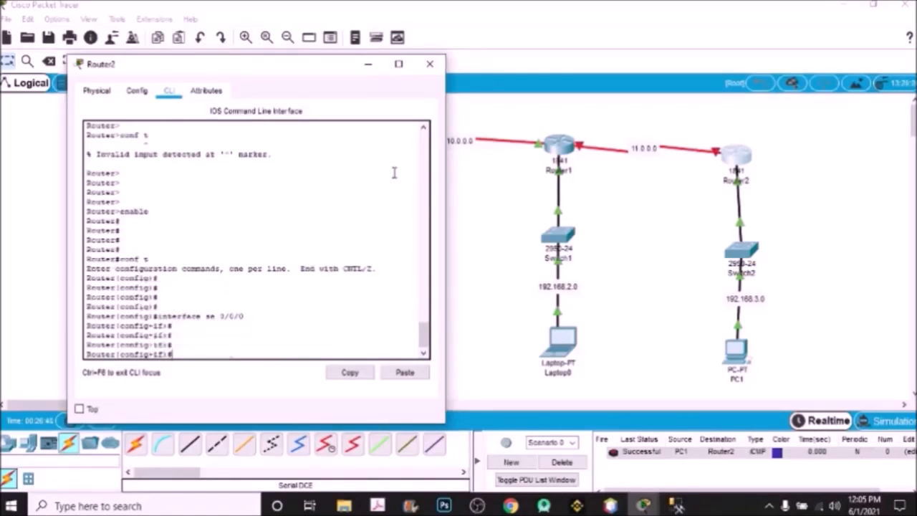
# - Try to assign IP address 11.0.0.0 with mask 255.0.0.0 to Router2's Serial0/0/0
pyautogui.write('ip address 19')
pyautogui.write('11.')
pyautogui.write('0.0.0 255.')
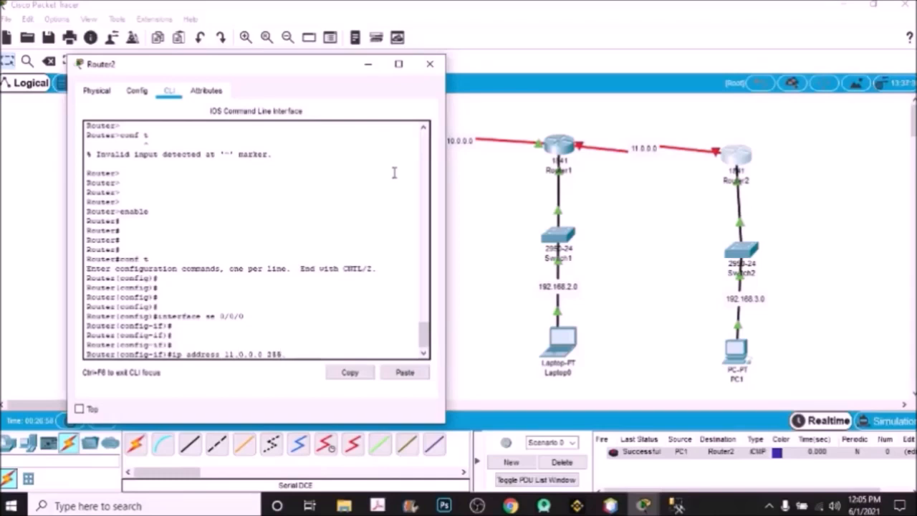
pyautogui.write('0.0.0')
pyautogui.press('Return')
pyautogui.press('Return')
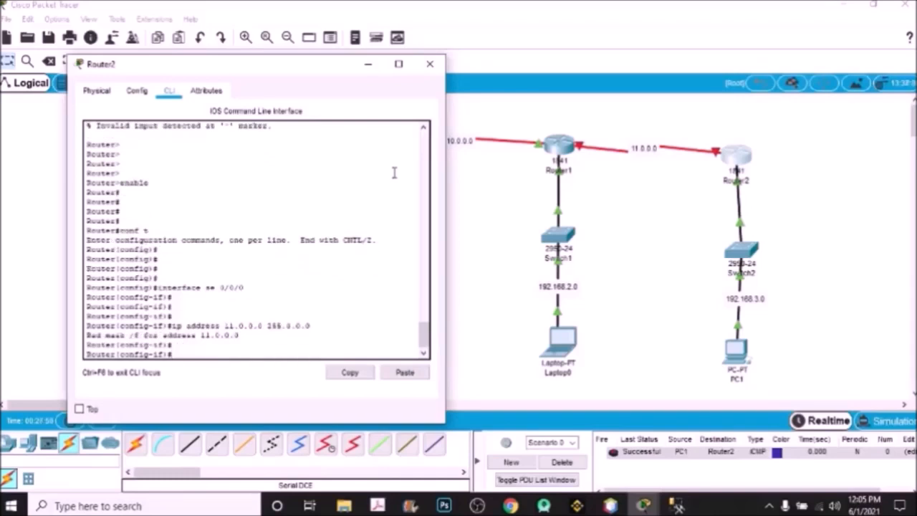
# - Reissue the ip address command for Router2's Serial0/0/0 with address 11.0.0.2 and mask 255.0.0.0
pyautogui.press('Up')
pyautogui.press('Left')
pyautogui.press('Left')
pyautogui.press('Left')
pyautogui.press('Left')
pyautogui.press('Left')
pyautogui.press('Left')
pyautogui.press('Left')
pyautogui.press('Left')
pyautogui.press('BackSpace')
pyautogui.write('2')
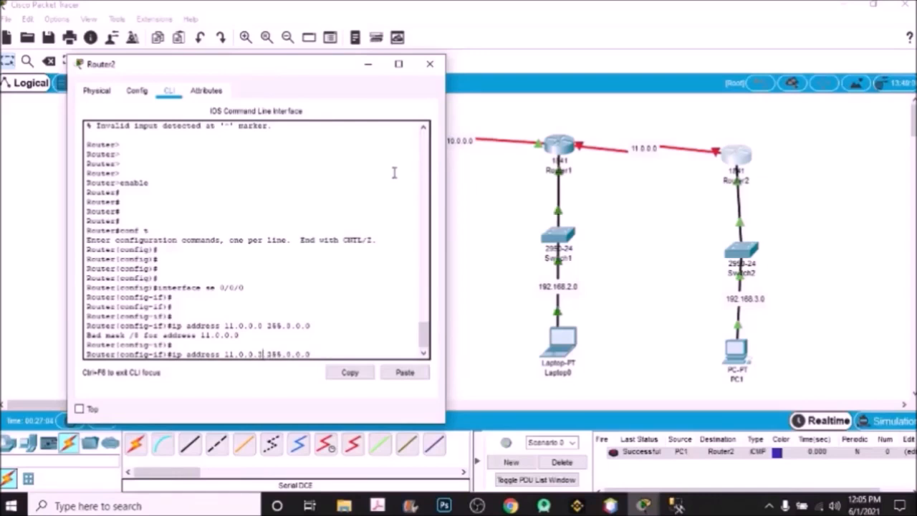
pyautogui.press('Return')
pyautogui.press('Return')
pyautogui.press('Return')
pyautogui.press('Return')
# - Bring up Router2's Serial0/0/0 interface with no shutdown
pyautogui.write('no shutdown')
pyautogui.press('Return')
pyautogui.press('Return')
pyautogui.press('Return')
pyautogui.press('Return')
pyautogui.press('Return')
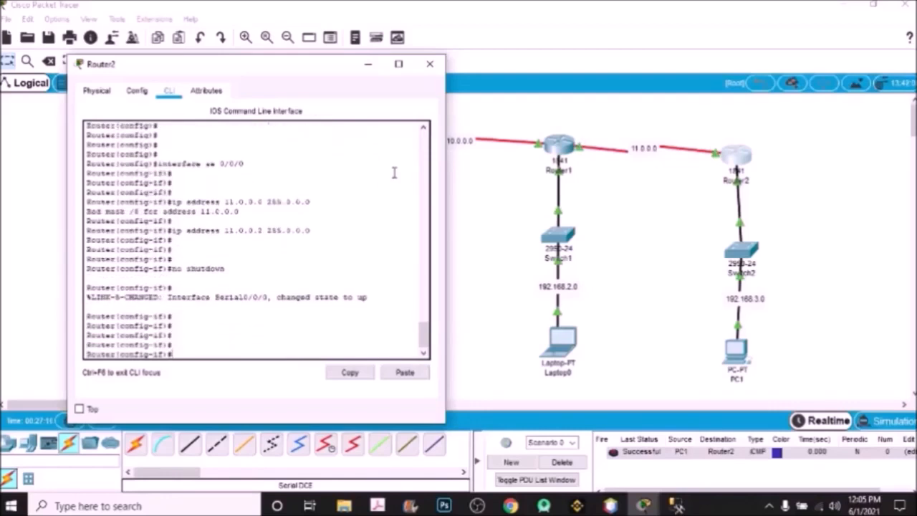
# - Exit Router2's interface and global configuration modes and end its console session
pyautogui.write('exit')
pyautogui.press('Return')
pyautogui.press('Return')
pyautogui.press('Return')
pyautogui.press('Return')
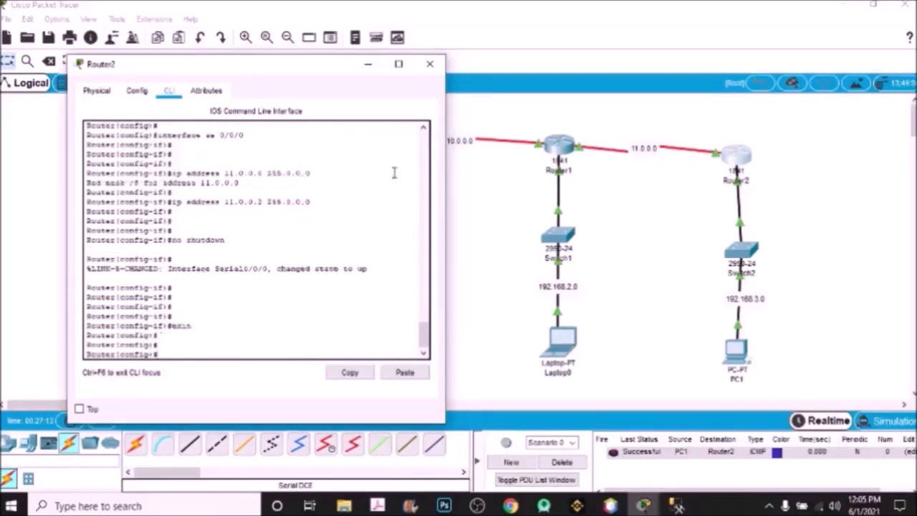
pyautogui.write('cxit')
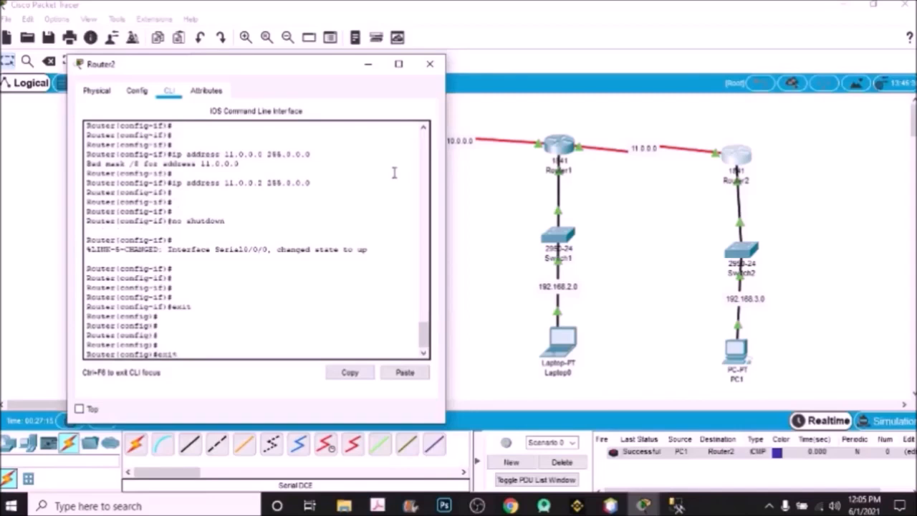
pyautogui.press('Return')
pyautogui.press('Return')
pyautogui.press('Return')
pyautogui.press('Return')
pyautogui.press('Return')
pyautogui.write('ex')
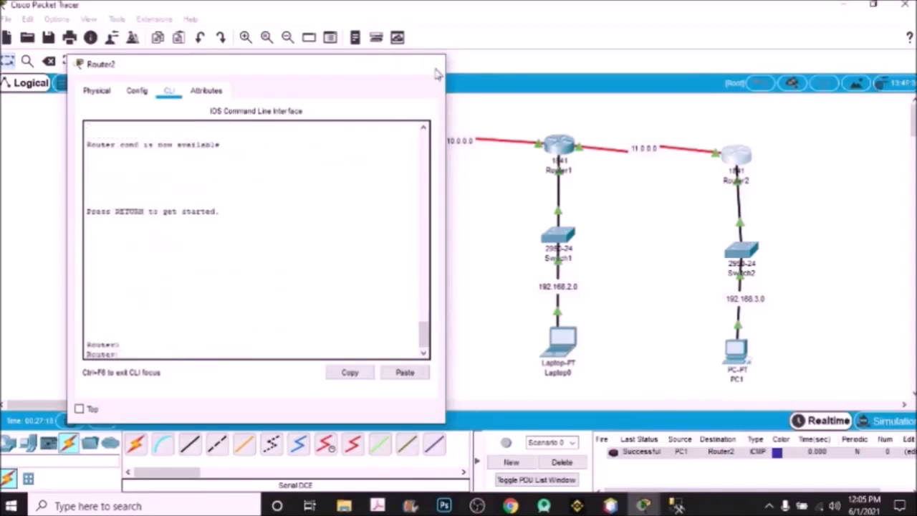
# - Review the LANs and serial links across the three routers to identify the networks Router0 must learn
pyautogui.click(640, 147)
pyautogui.moveTo(549, 123); pyautogui.dragTo(743, 178)
pyautogui.click(815, 200)
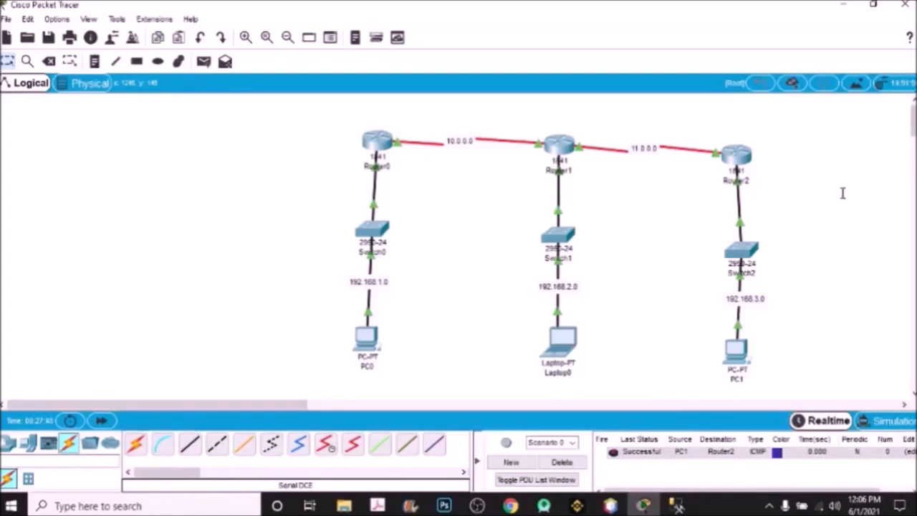
pyautogui.moveTo(320, 119); pyautogui.dragTo(448, 365)
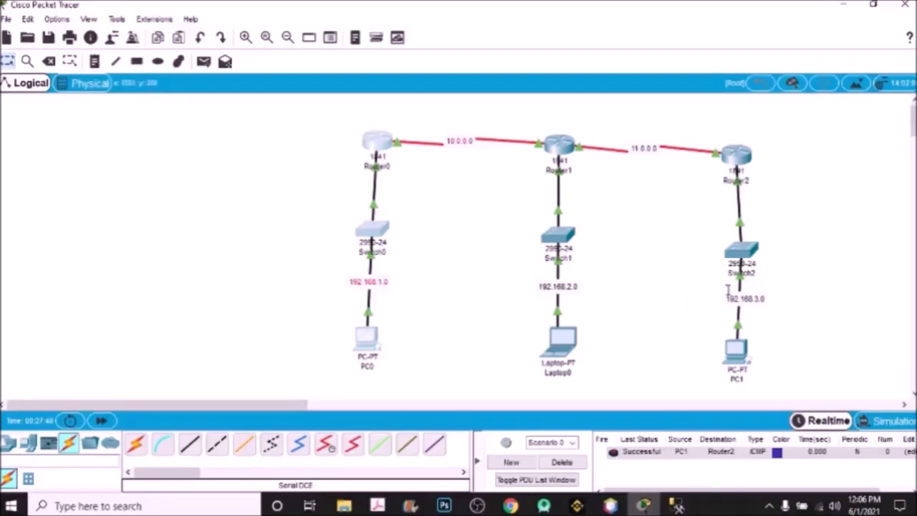
pyautogui.click(407, 104)
pyautogui.moveTo(357, 125); pyautogui.dragTo(576, 182)
pyautogui.moveTo(541, 123); pyautogui.dragTo(767, 179)
pyautogui.click(794, 192)
pyautogui.moveTo(795, 151); pyautogui.dragTo(717, 390)
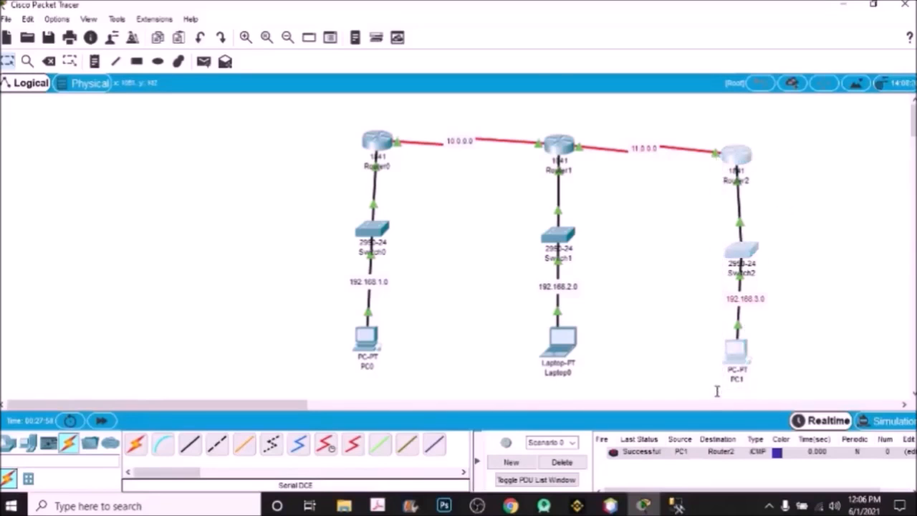
pyautogui.click(717, 390)
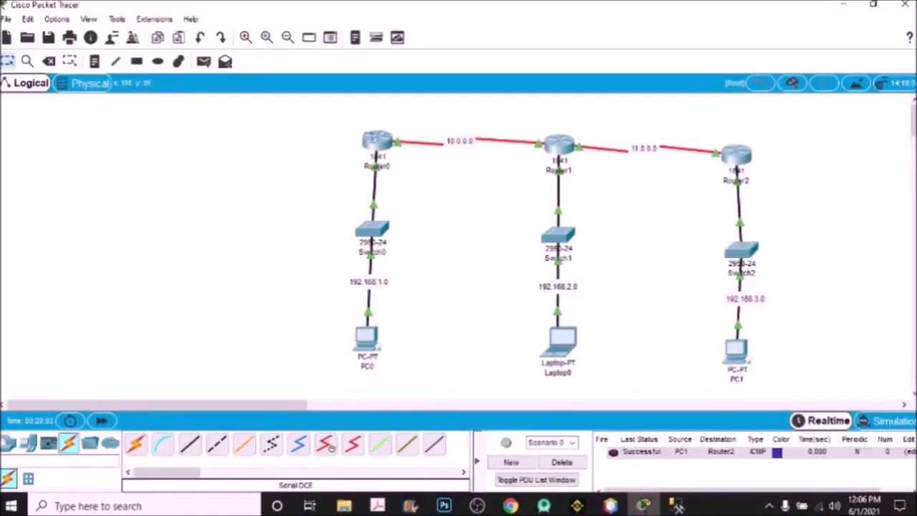
pyautogui.moveTo(342, 147); pyautogui.dragTo(428, 369)
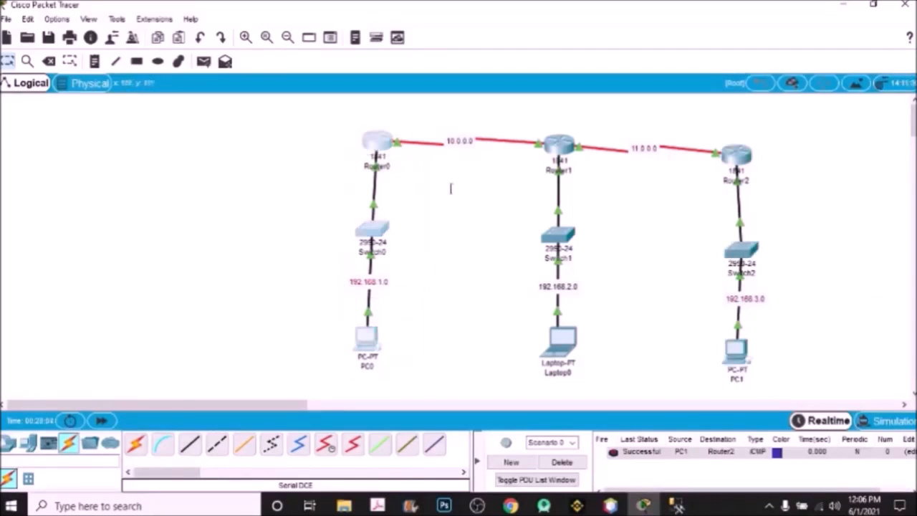
pyautogui.moveTo(415, 130); pyautogui.dragTo(541, 171)
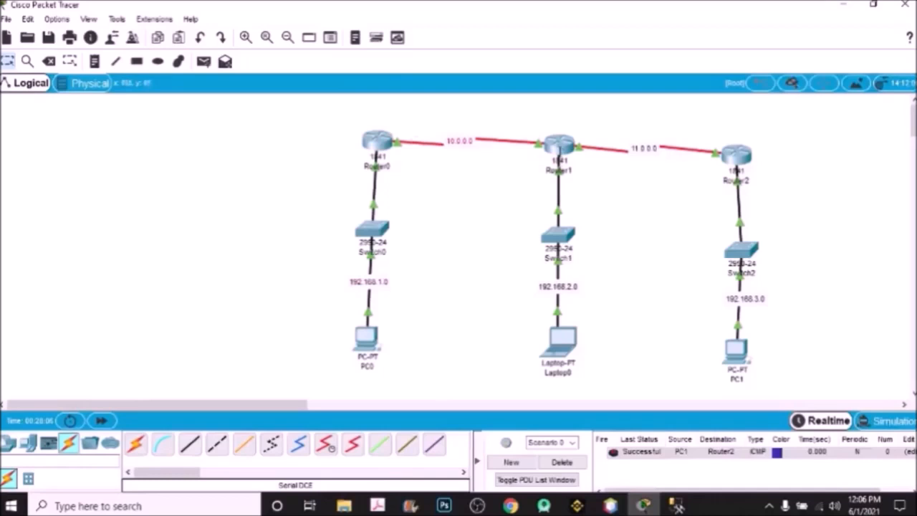
pyautogui.moveTo(585, 120); pyautogui.dragTo(723, 181)
pyautogui.moveTo(847, 178); pyautogui.dragTo(675, 389)
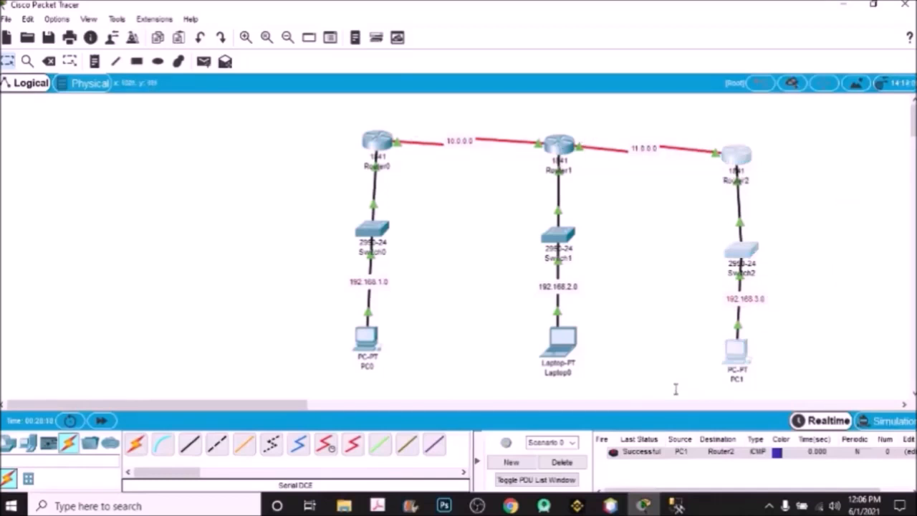
# - Open Router0's command line beside the topology and start a console session
pyautogui.click(380, 142)
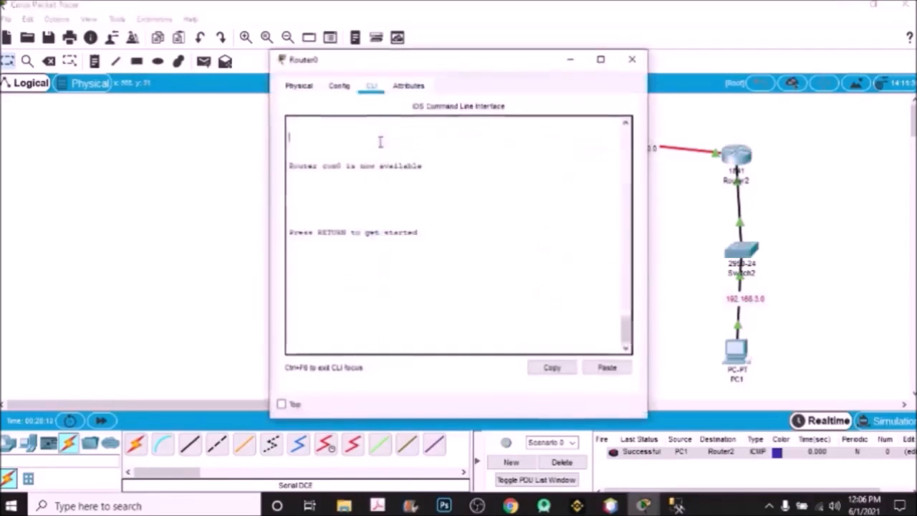
pyautogui.moveTo(478, 72); pyautogui.dragTo(242, 77)
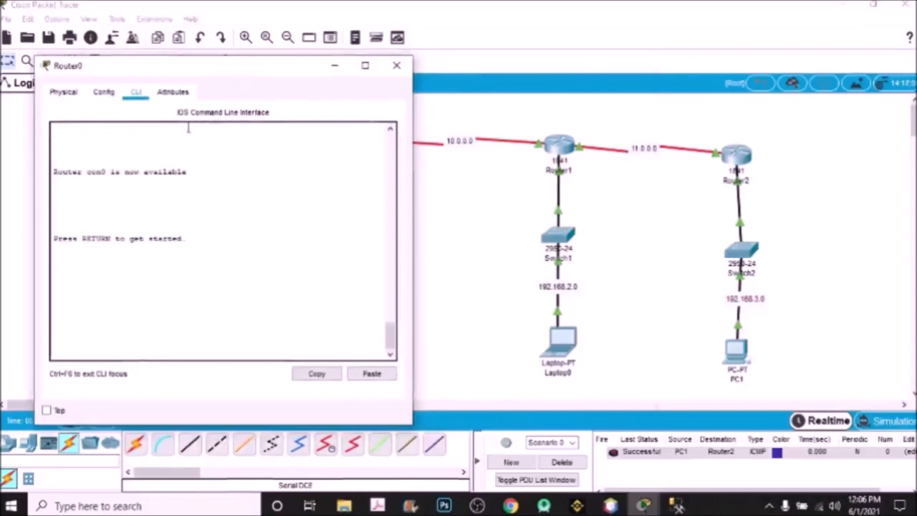
pyautogui.press('Return')
pyautogui.press('Return')
pyautogui.press('Return')
# - Try to enter Router0's global configuration mode directly from user mode with conf t
pyautogui.write('en')
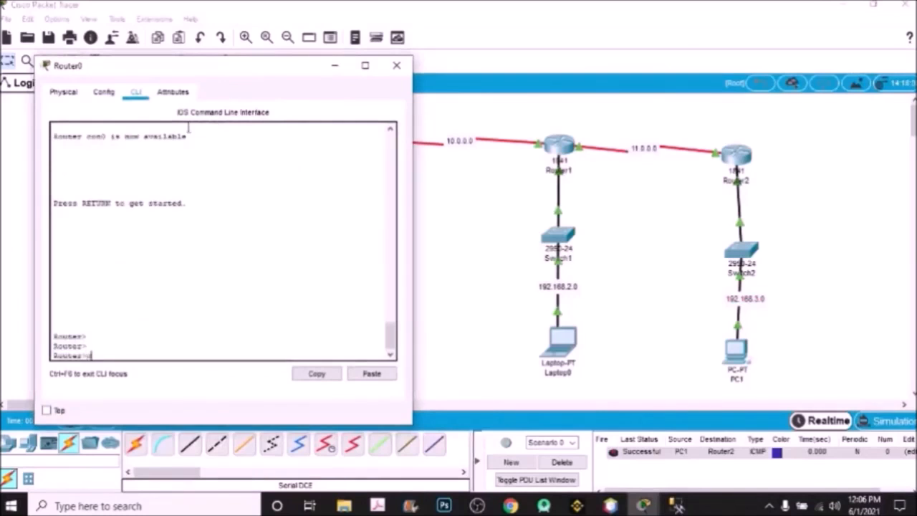
pyautogui.write('nf t')
pyautogui.press('Return')
pyautogui.press('Return')
pyautogui.press('Return')
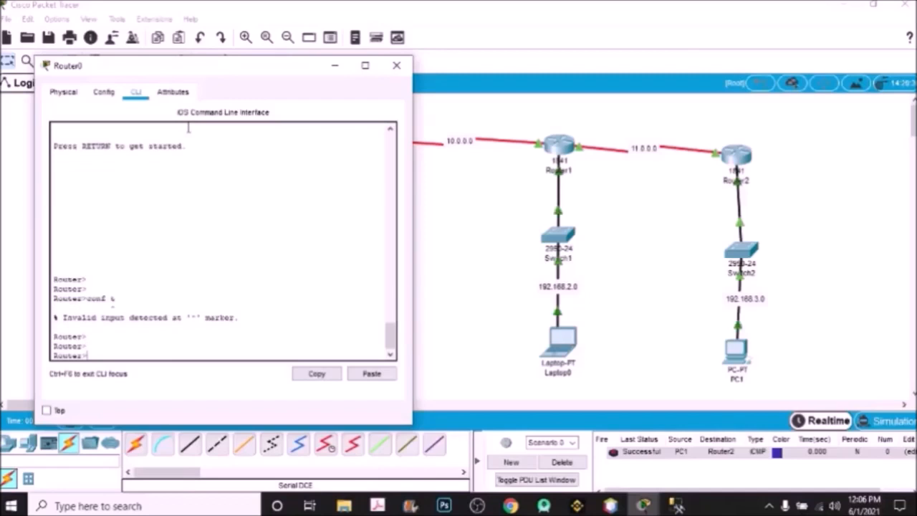
# - Enter privileged mode and then global configuration mode on Router0 with enable and conf t
pyautogui.write('enable')
pyautogui.press('Return')
pyautogui.press('Return')
pyautogui.press('Return')
pyautogui.write('conf t')
pyautogui.press('Return')
pyautogui.press('Return')
pyautogui.press('Return')
pyautogui.press('Return')
pyautogui.press('Return')
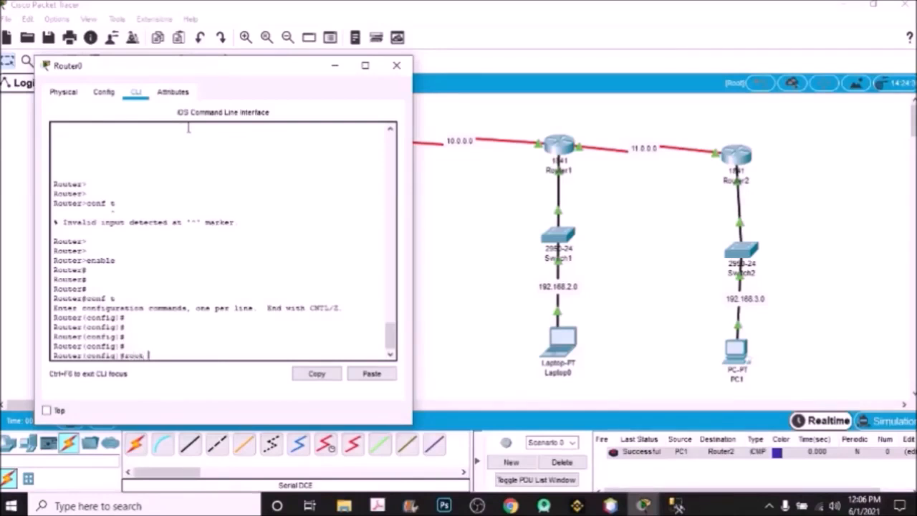
# - Enter RIP router configuration on Router0
pyautogui.write('rout rip')
pyautogui.press('Return')
pyautogui.press('Return')
pyautogui.press('Return')
pyautogui.press('Return')
pyautogui.press('Return')
pyautogui.press('Return')
# - Add the networks 11.0.0.0 and 192.168.3.0 to RIP on Router0
pyautogui.write('network 11')
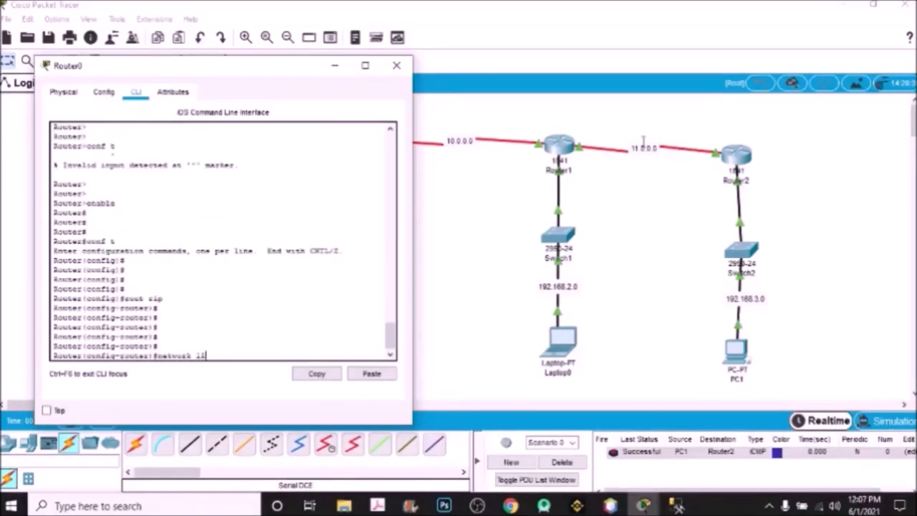
pyautogui.write('.0.0.0')
pyautogui.press('Return')
pyautogui.press('Return')
pyautogui.press('Return')
pyautogui.press('Return')
pyautogui.write('network 192.168.3')
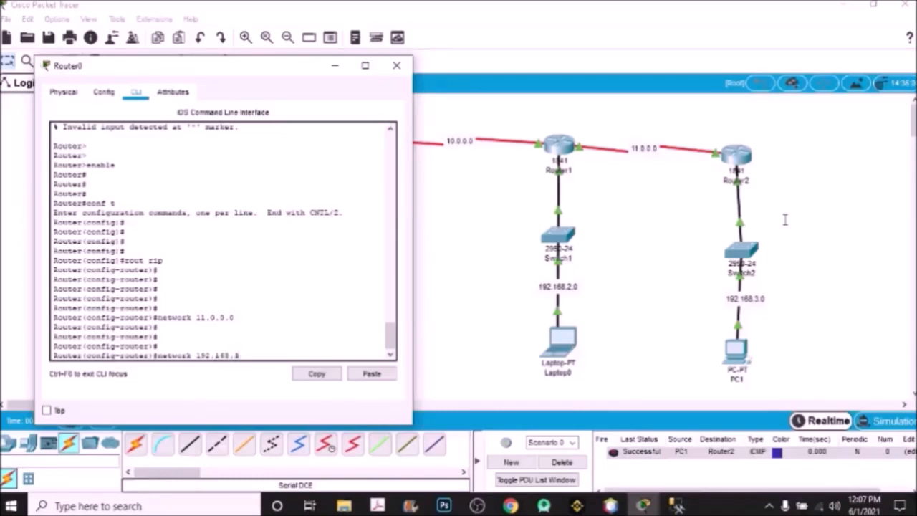
pyautogui.press('Return')
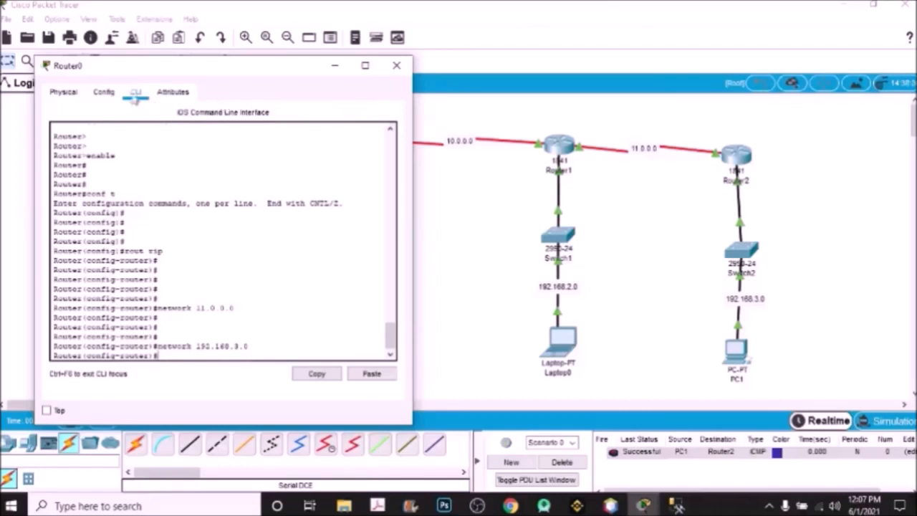
# - Review the list of RIP network addresses in Router0's configuration and close the device window
pyautogui.click(103, 91)
pyautogui.click(96, 181)
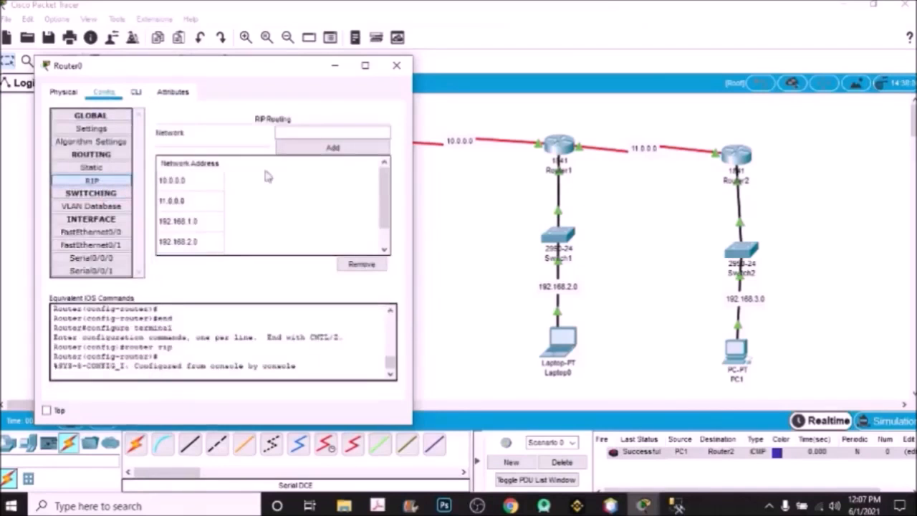
pyautogui.moveTo(388, 190)
pyautogui.mouseDown()
pyautogui.moveTo(387, 212)
pyautogui.moveTo(389, 177)
pyautogui.mouseUp()
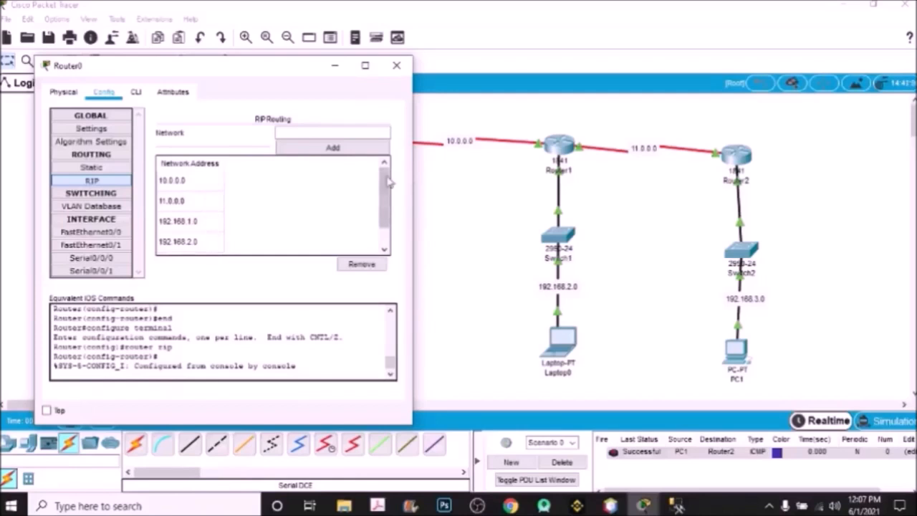
pyautogui.moveTo(387, 185); pyautogui.dragTo(387, 204)
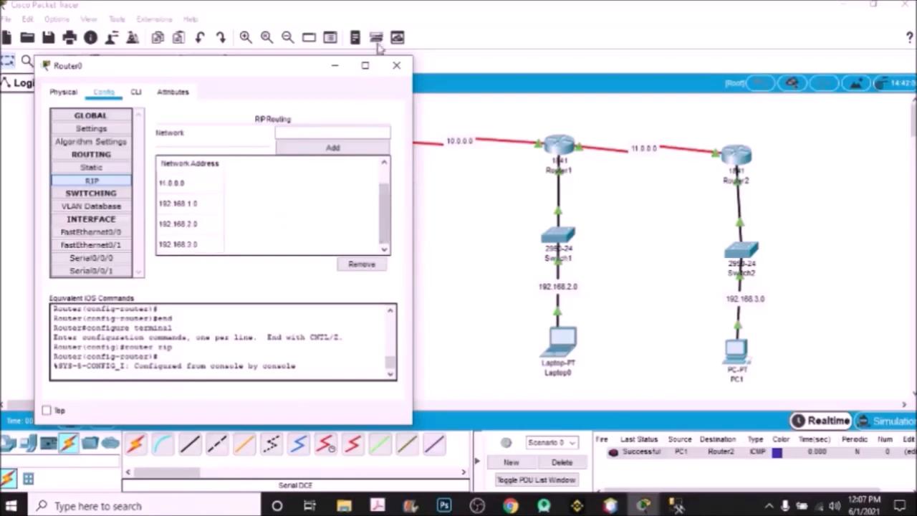
pyautogui.click(396, 65)
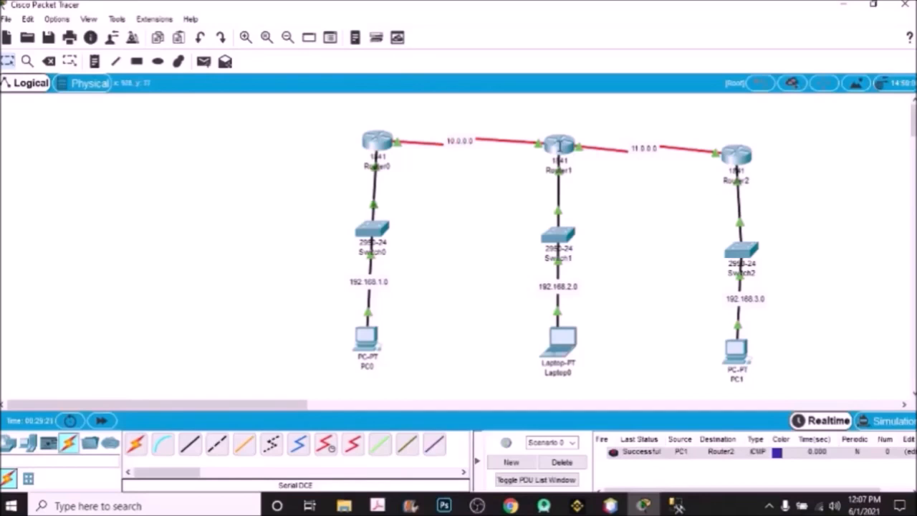
# - Open Router1's command line and start a console session
pyautogui.moveTo(559, 145)
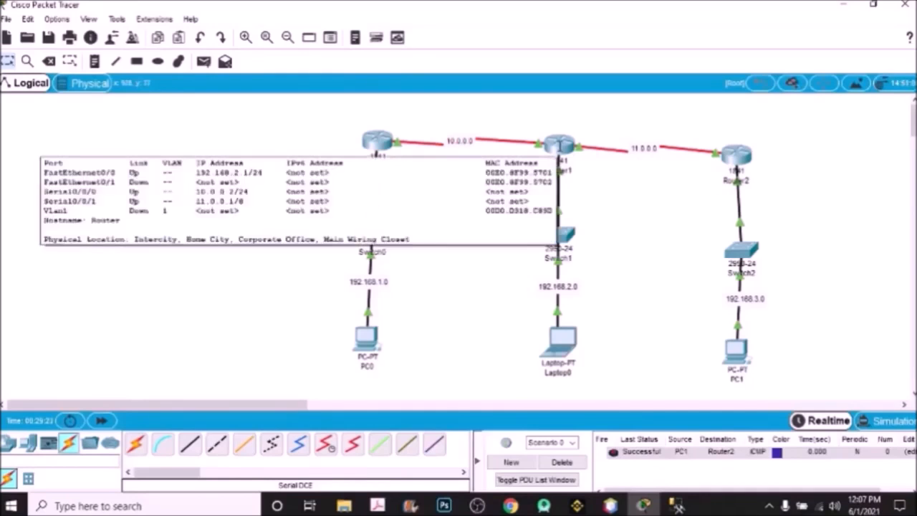
pyautogui.click(559, 146)
pyautogui.click(62, 71)
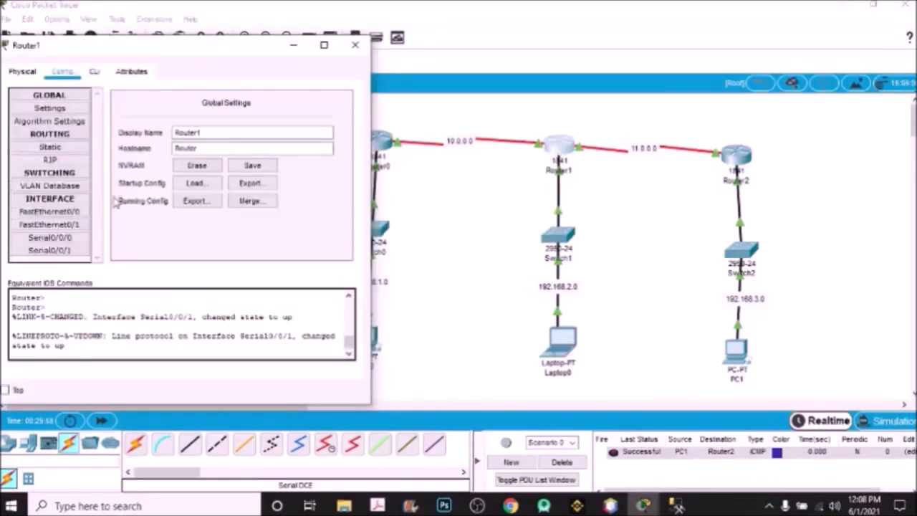
pyautogui.click(94, 71)
pyautogui.press('Return')
pyautogui.press('Return')
pyautogui.press('Return')
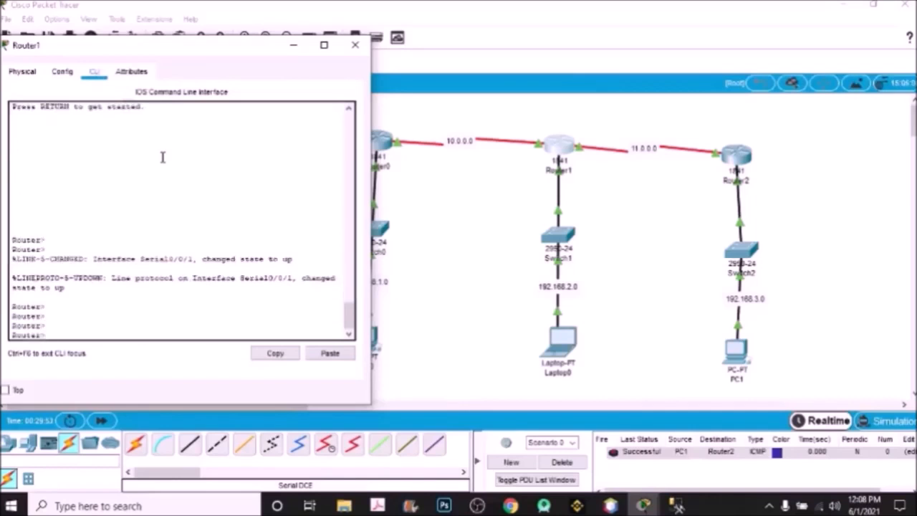
# - Enter privileged mode and global configuration mode on Router1 with enable and conf t
pyautogui.write('enable')
pyautogui.press('Return')
pyautogui.press('Return')
pyautogui.press('Return')
pyautogui.press('Return')
pyautogui.press('Return')
pyautogui.write('conf t')
pyautogui.press('Return')
pyautogui.press('Return')
pyautogui.press('Return')
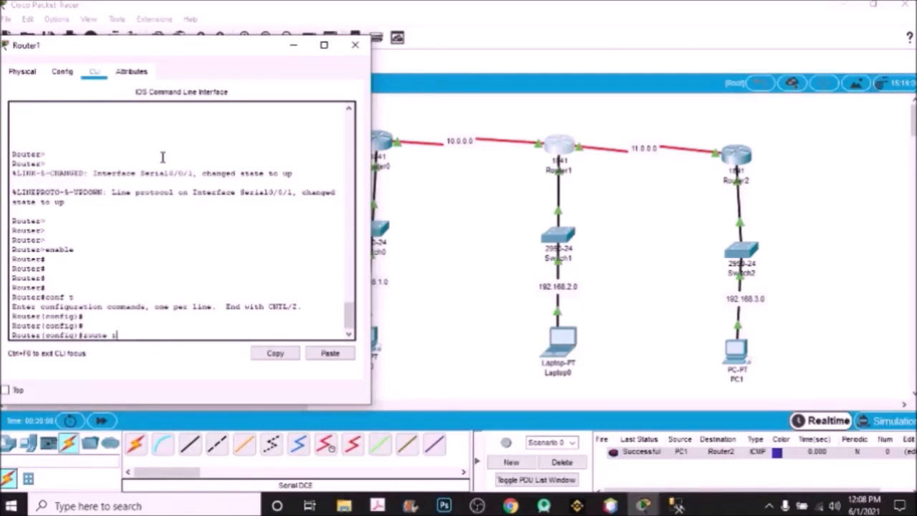
# - Enter RIP router configuration on Router1 with route rip
pyautogui.write('ip')
pyautogui.press('Return')
pyautogui.press('Return')
pyautogui.press('Return')
pyautogui.press('Return')
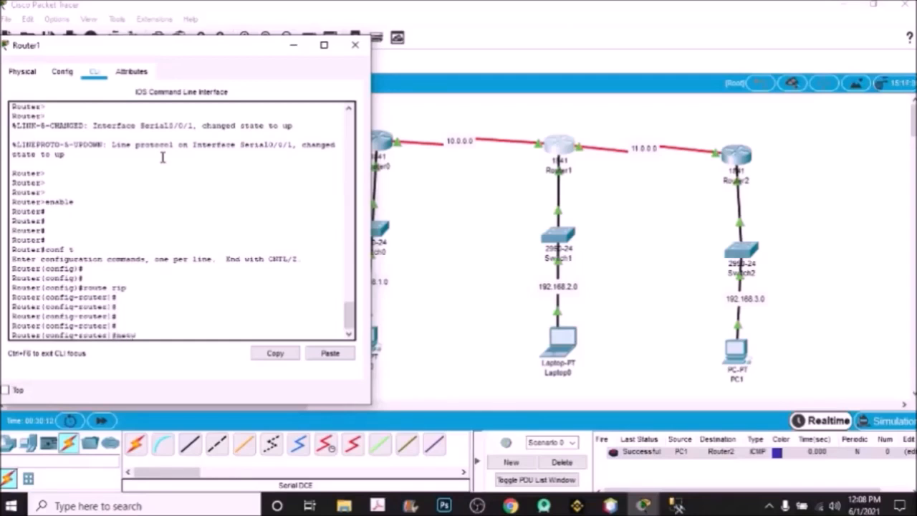
# - Add the network 11.0.0.0 to RIP on Router1
pyautogui.write('network 11.0.0.0')
pyautogui.press('Return')
pyautogui.press('Return')
pyautogui.press('Return')
pyautogui.press('Return')
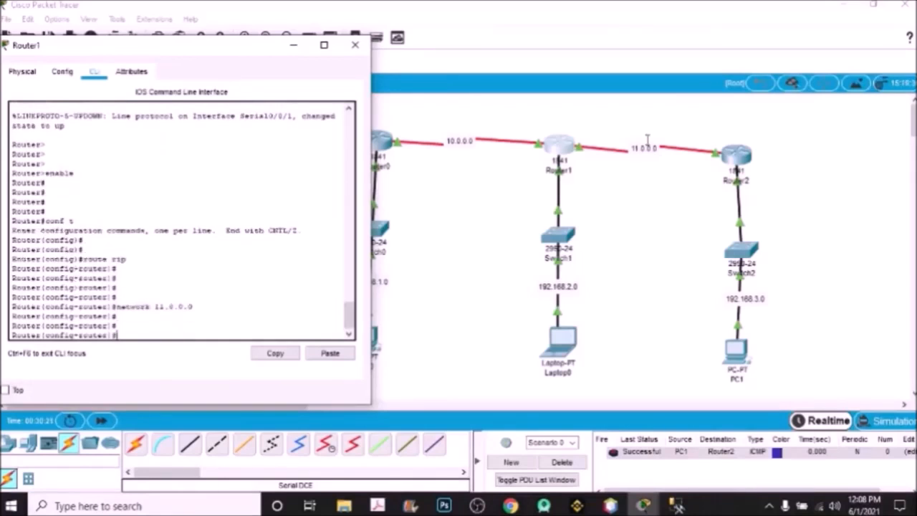
# - Add the network 192.168.3.0 to RIP on Router1 and close the device window
pyautogui.press('Up')
pyautogui.press('BackSpace')
pyautogui.press('BackSpace')
pyautogui.press('BackSpace')
pyautogui.press('BackSpace')
pyautogui.press('BackSpace')
pyautogui.press('BackSpace')
pyautogui.press('BackSpace')
pyautogui.press('BackSpace')
pyautogui.write('192.1')
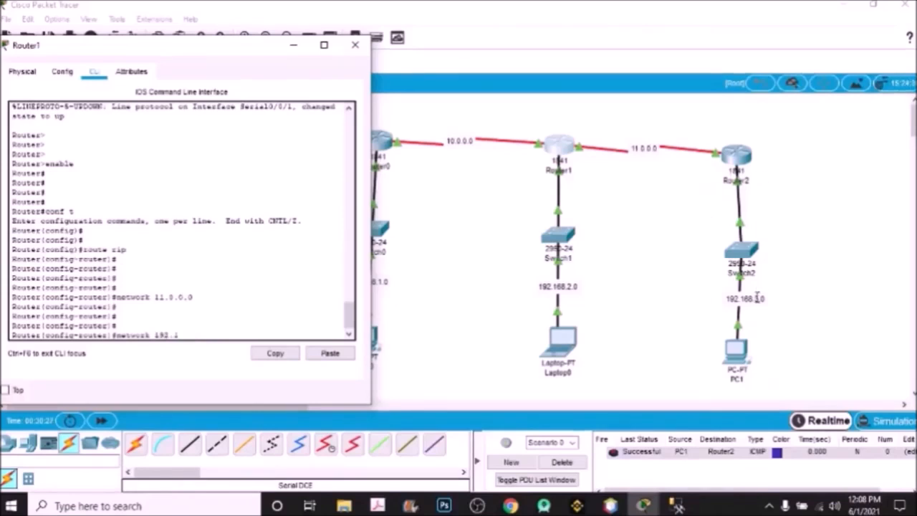
pyautogui.write('68.3.0')
pyautogui.press('Return')
pyautogui.press('Return')
pyautogui.press('Return')
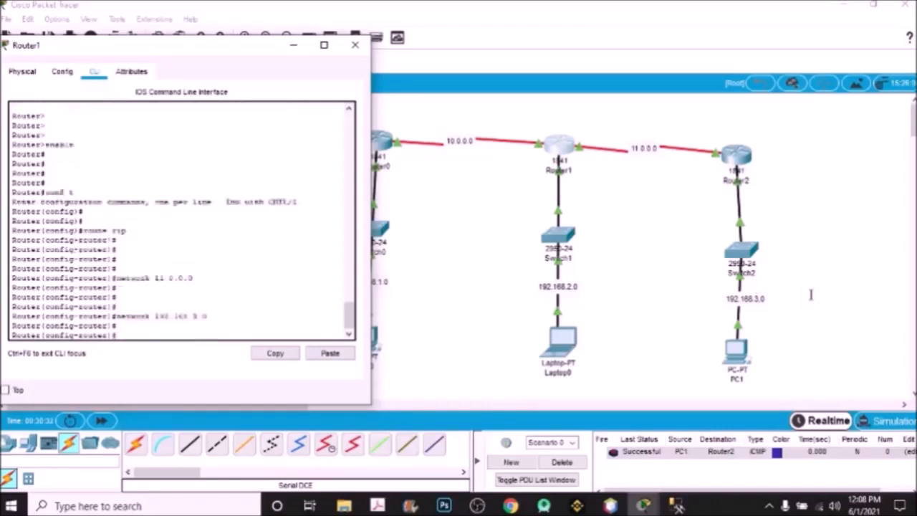
pyautogui.click(355, 44)
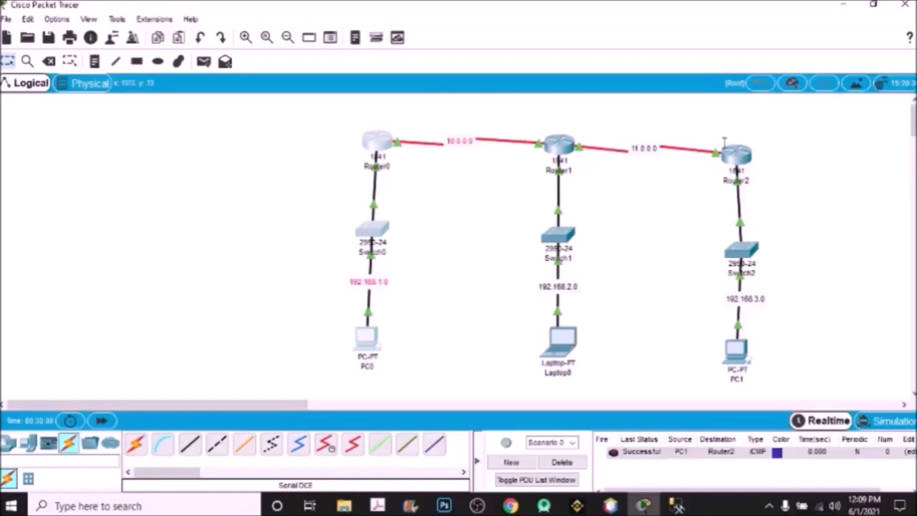
pyautogui.moveTo(704, 121); pyautogui.dragTo(781, 409)
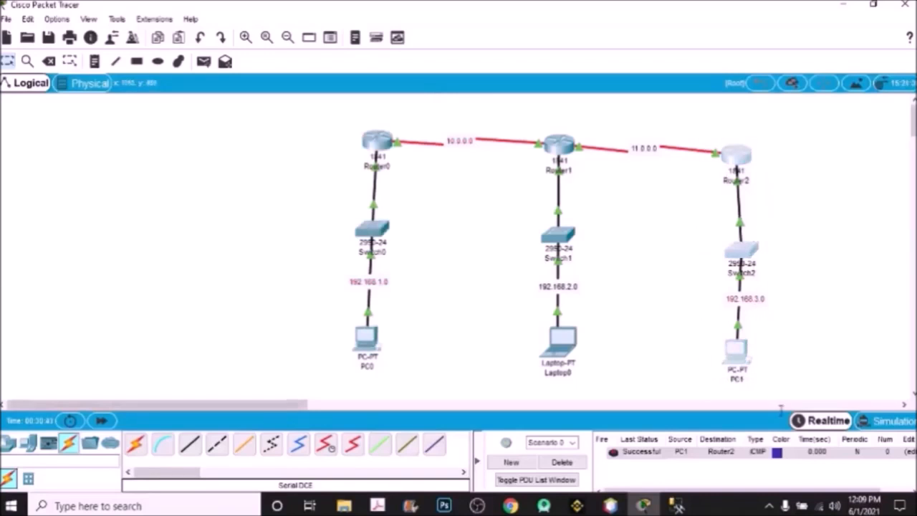
pyautogui.click(745, 147)
pyautogui.click(857, 205)
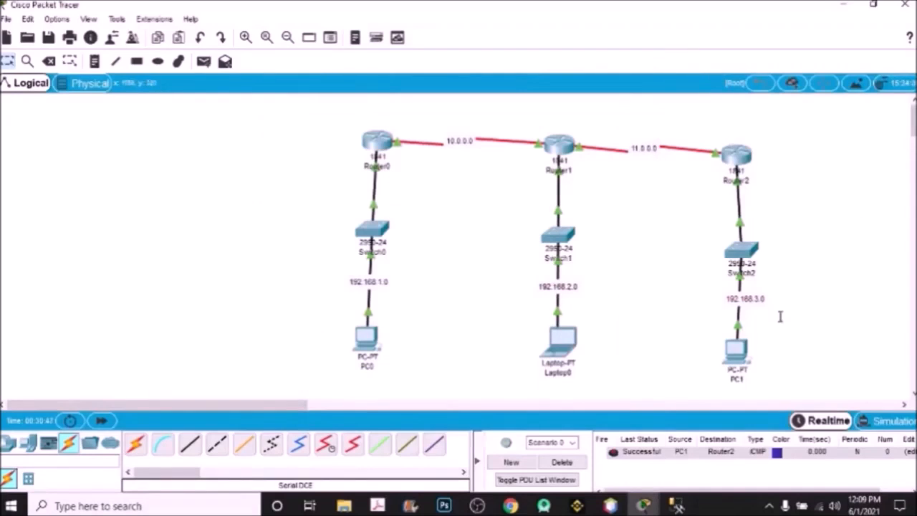
pyautogui.moveTo(755, 272)
pyautogui.moveTo(590, 115); pyautogui.dragTo(689, 189)
pyautogui.moveTo(365, 106); pyautogui.dragTo(548, 181)
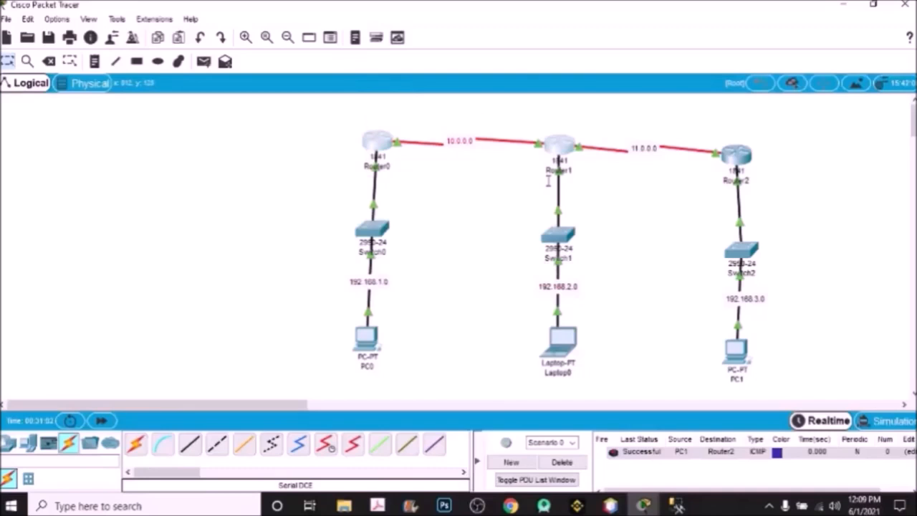
# - Open Router2's command line beside the topology and start a console session
pyautogui.click(741, 152)
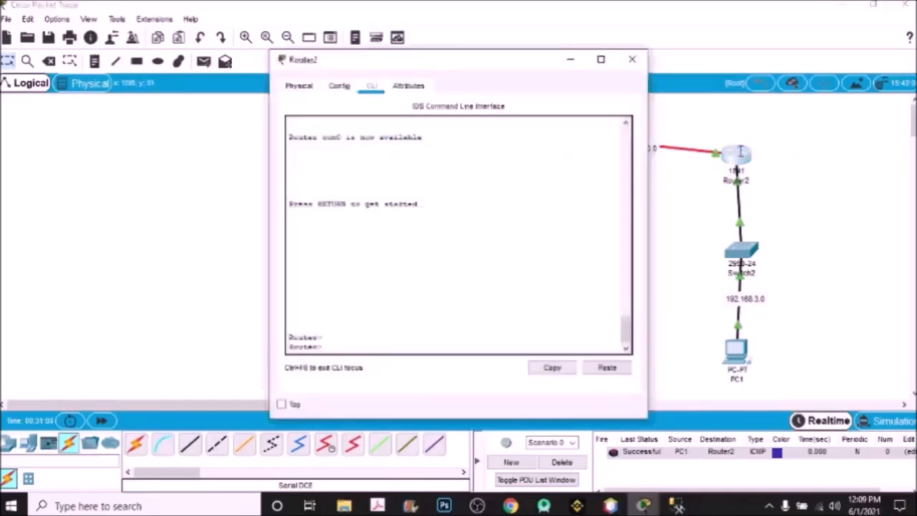
pyautogui.moveTo(516, 65); pyautogui.dragTo(244, 65)
pyautogui.press('Return')
pyautogui.press('Return')
pyautogui.press('Return')
pyautogui.press('Return')
# - Enter privileged mode and global configuration mode on Router2 with enable and conf t
pyautogui.write('en')
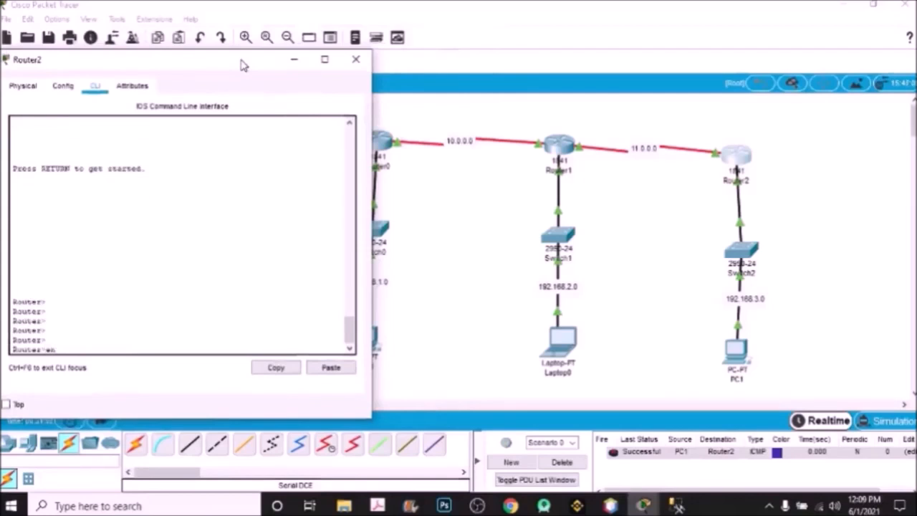
pyautogui.write('able')
pyautogui.press('Return')
pyautogui.press('Return')
pyautogui.press('Return')
pyautogui.press('Return')
pyautogui.press('Return')
pyautogui.write('conf t')
pyautogui.press('Return')
# - Enter RIP router configuration on Router2 with route rip
pyautogui.write('hos')
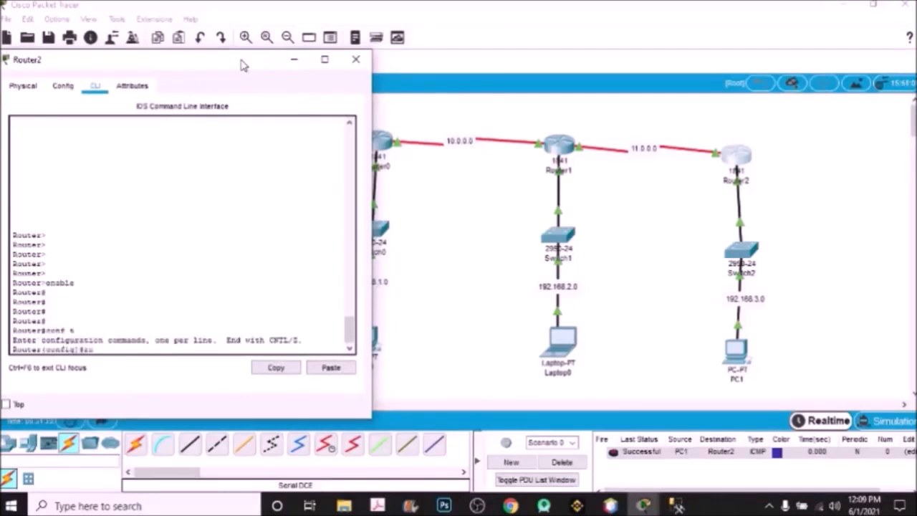
pyautogui.write('te rip')
pyautogui.press('Return')
pyautogui.press('Return')
pyautogui.press('Return')
pyautogui.press('Return')
pyautogui.press('Return')
# - Add the networks 192.168.3.0 and 11.0.0.0 to RIP on Router2
pyautogui.write('network 192.168.3.0')
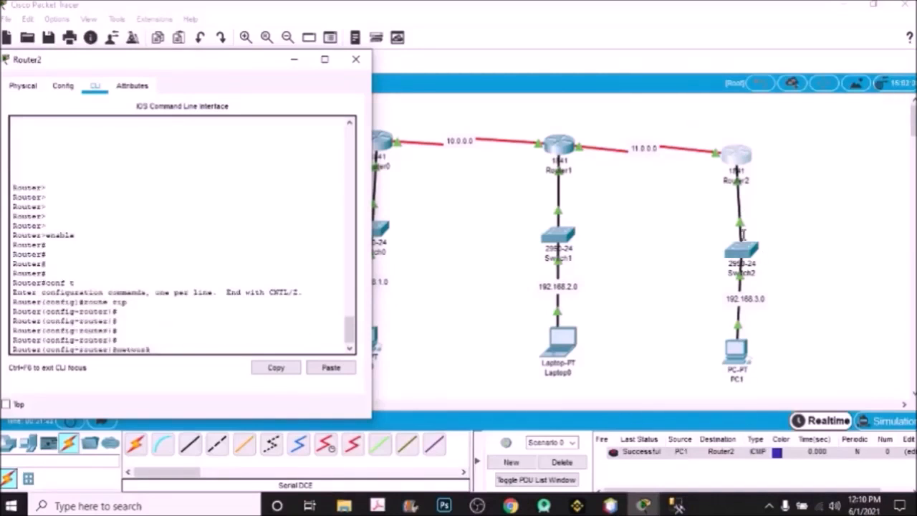
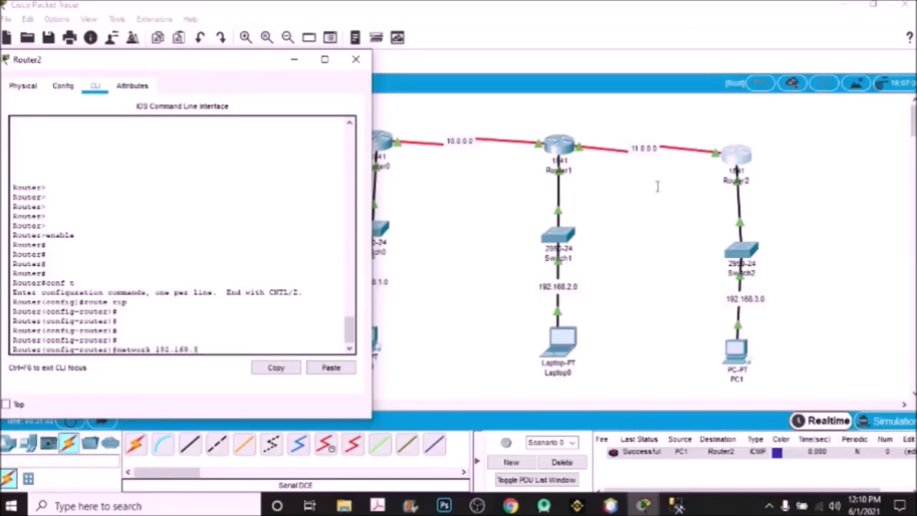
pyautogui.write('.0')
pyautogui.press('Return')
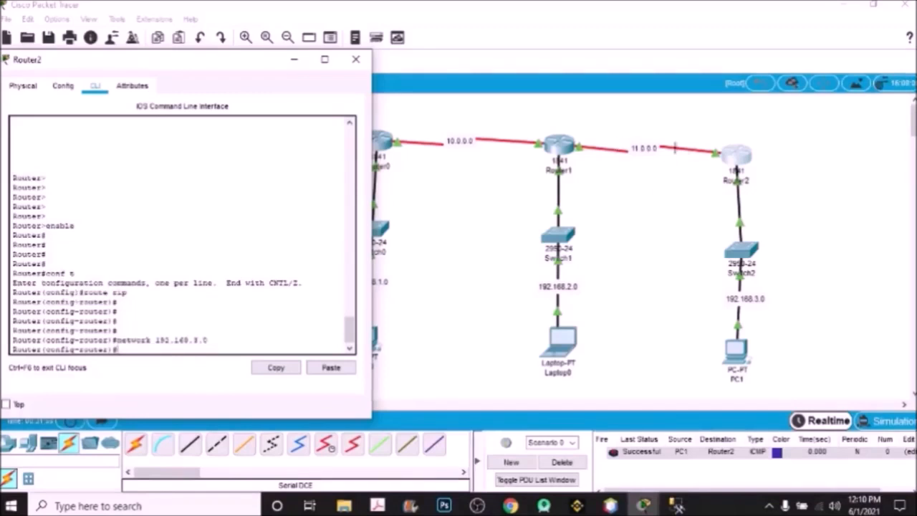
pyautogui.press('Up')
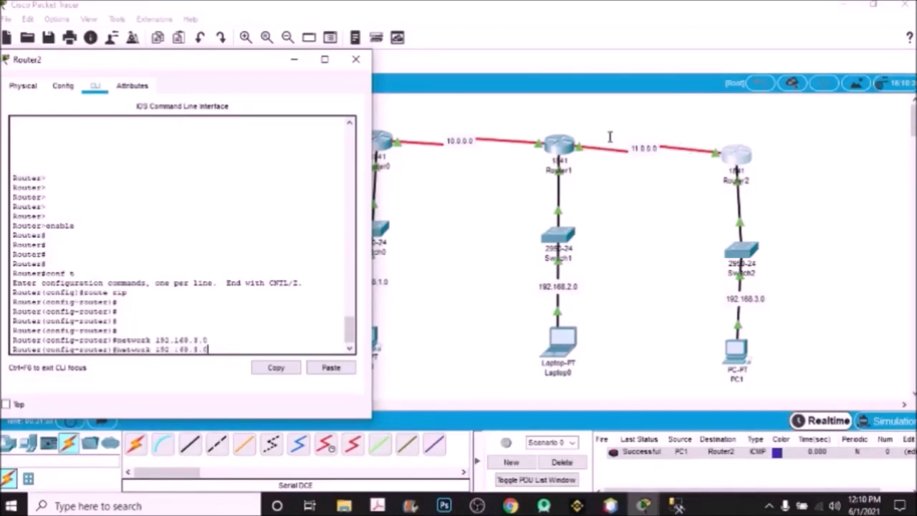
pyautogui.press('BackSpace')
pyautogui.press('BackSpace')
pyautogui.press('BackSpace')
pyautogui.write('11.0.0')
pyautogui.press('Return')
pyautogui.press('Return')
pyautogui.press('Return')
pyautogui.press('Return')
# - Add the network 192.168.2.0 to RIP on Router2
pyautogui.press('Up')
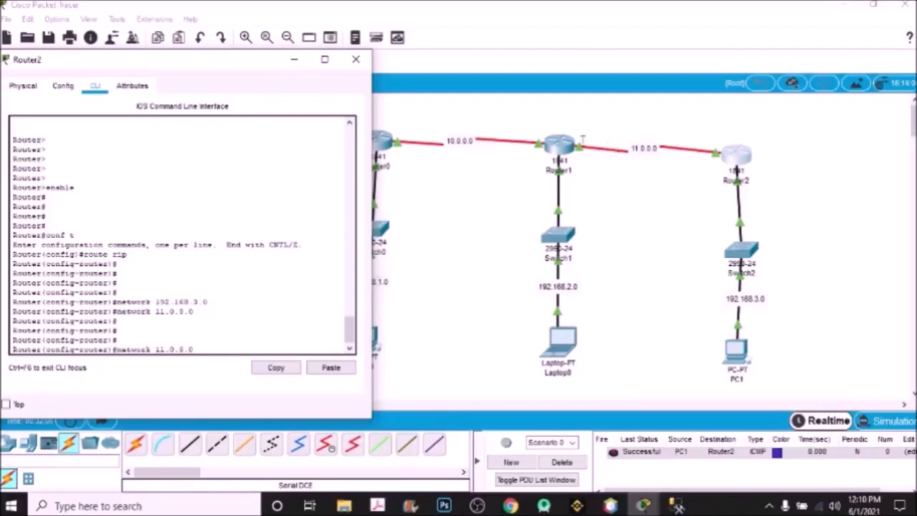
pyautogui.press('Up')
pyautogui.press('Return')
pyautogui.press('Return')
pyautogui.press('Return')
pyautogui.press('Return')
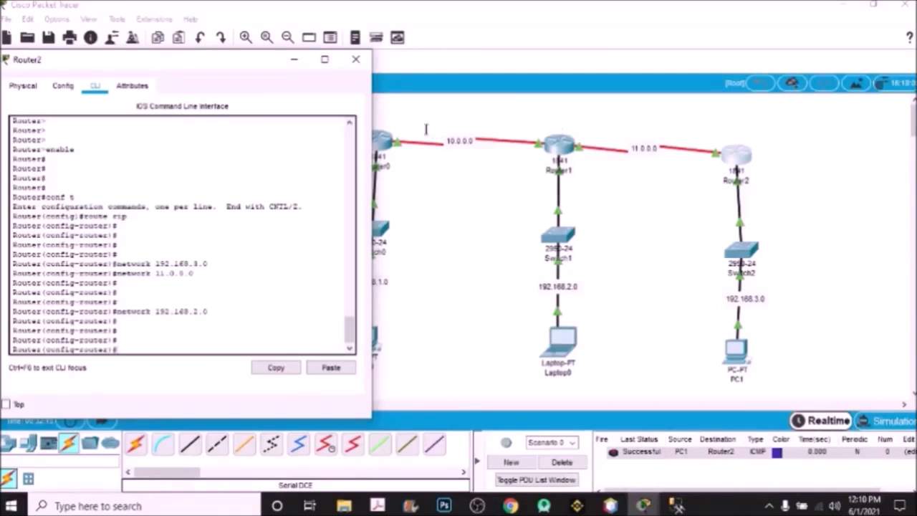
# - Add the network 10.0.0.0 to RIP on Router2
pyautogui.press('Up')
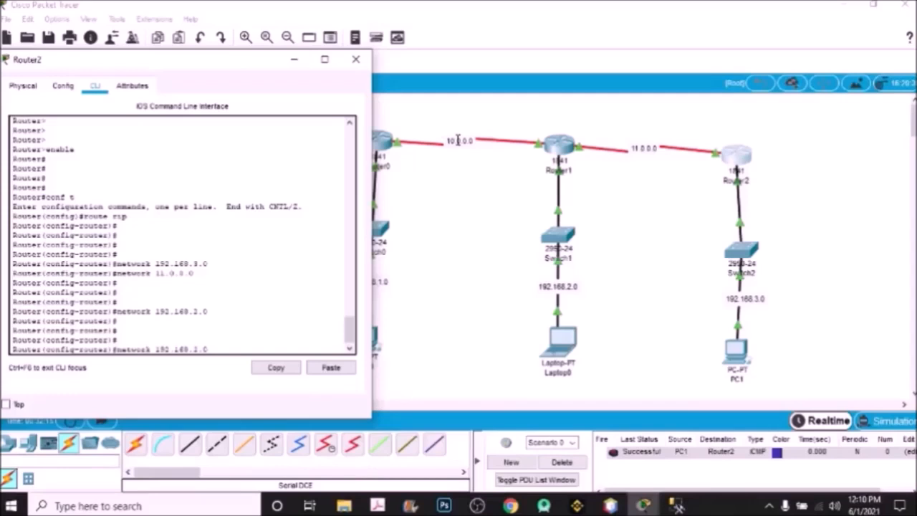
pyautogui.press('Up')
pyautogui.press('BackSpace')
pyautogui.press('BackSpace')
pyautogui.press('BackSpace')
pyautogui.press('BackSpace')
pyautogui.press('BackSpace')
pyautogui.press('BackSpace')
pyautogui.press('BackSpace')
pyautogui.press('BackSpace')
pyautogui.write('10.0.0.0')
pyautogui.press('Return')
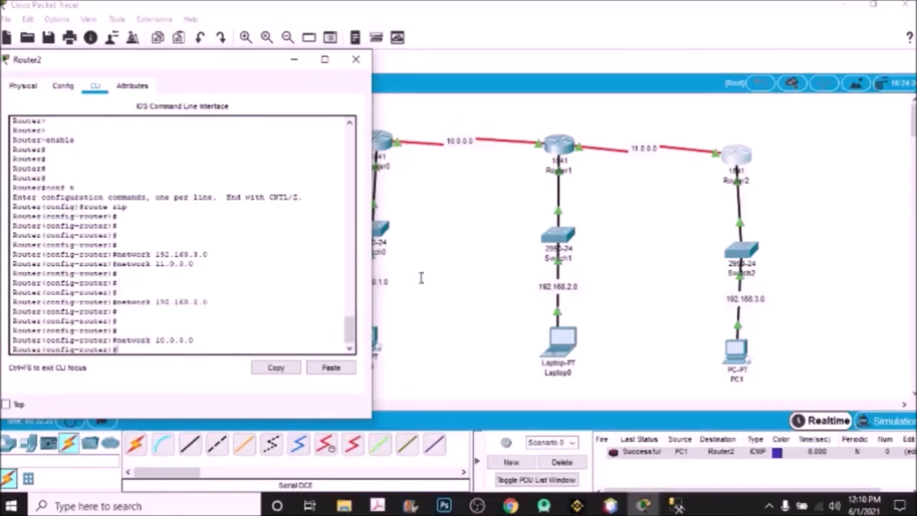
# - Add the network 192.168.1.0 to RIP on Router2 and close the device window
pyautogui.press('Up')
pyautogui.press('BackSpace')
pyautogui.press('BackSpace')
pyautogui.press('BackSpace')
pyautogui.press('BackSpace')
pyautogui.press('BackSpace')
pyautogui.press('BackSpace')
pyautogui.press('BackSpace')
pyautogui.press('BackSpace')
pyautogui.write('192.168.3.0')
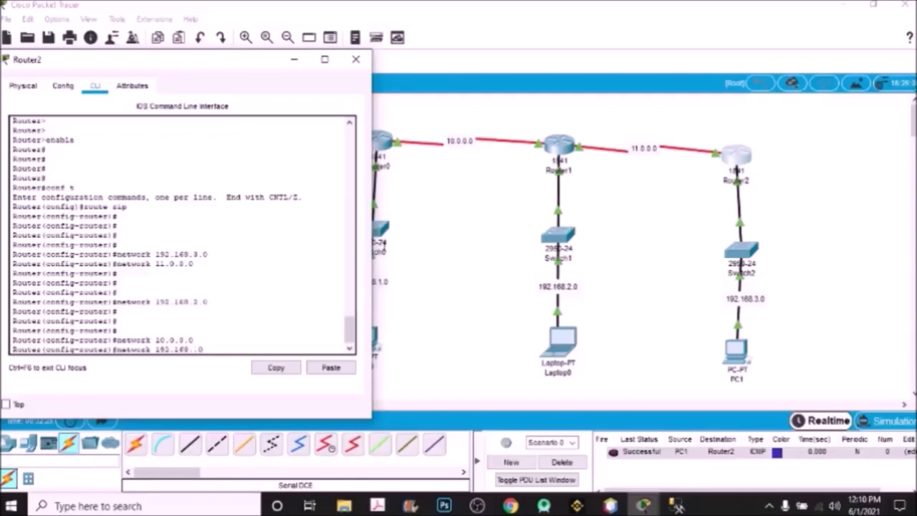
pyautogui.press('Return')
pyautogui.press('Return')
pyautogui.press('Return')
pyautogui.press('Return')
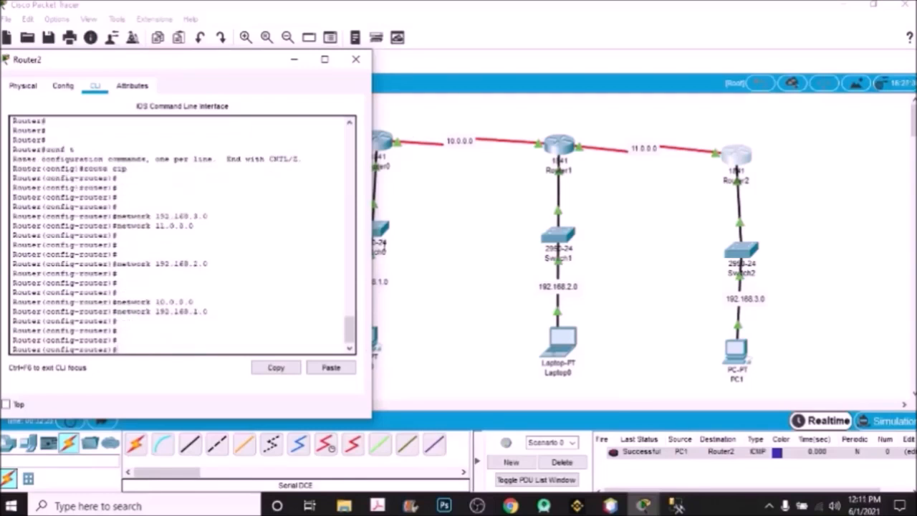
pyautogui.click(363, 64)
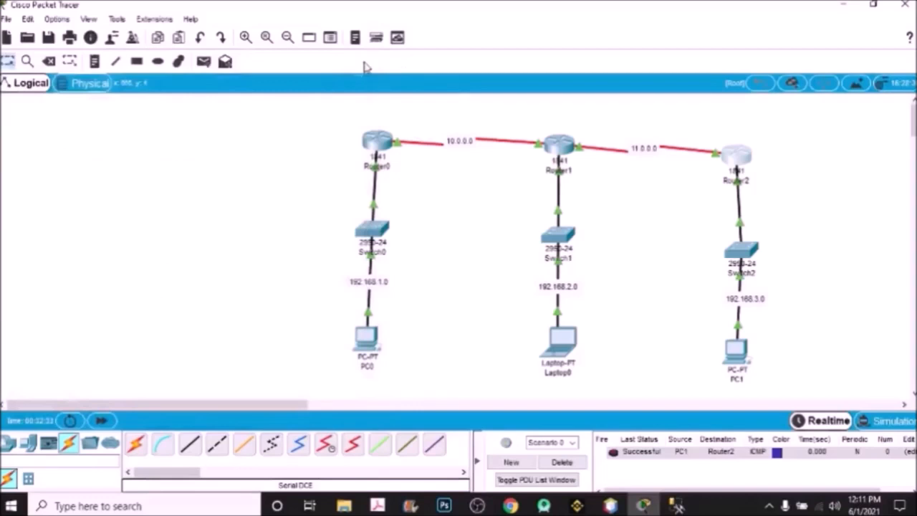
# - Test connectivity by sending a simple PDU from PC0 to PC1 and another from PC1 back to PC0
pyautogui.click(204, 61)
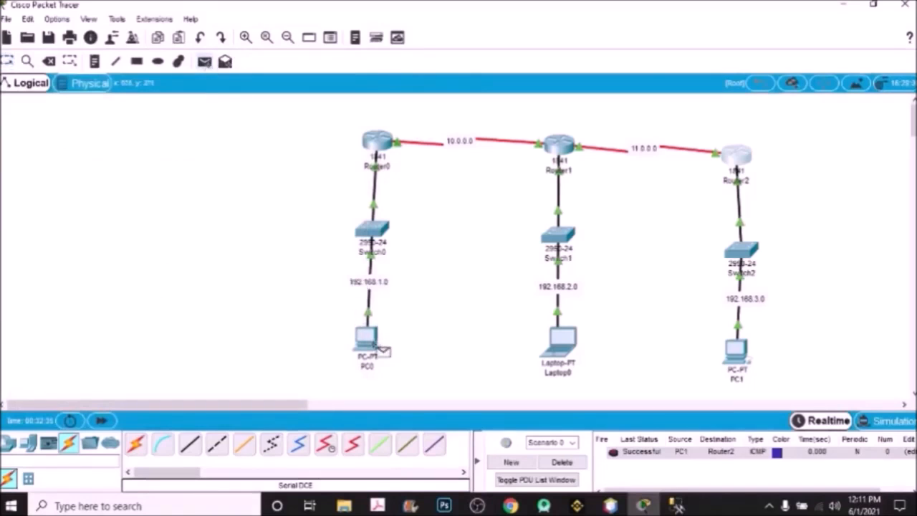
pyautogui.click(368, 338)
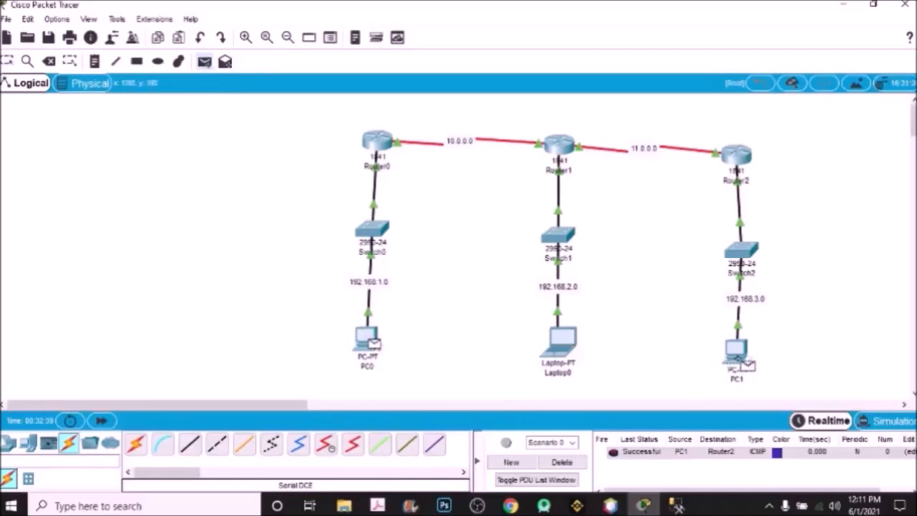
pyautogui.click(739, 362)
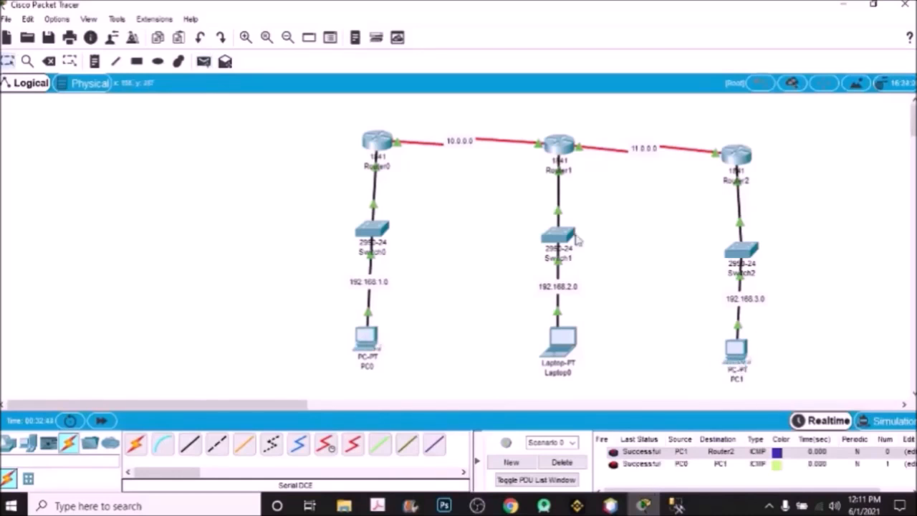
pyautogui.click(205, 62)
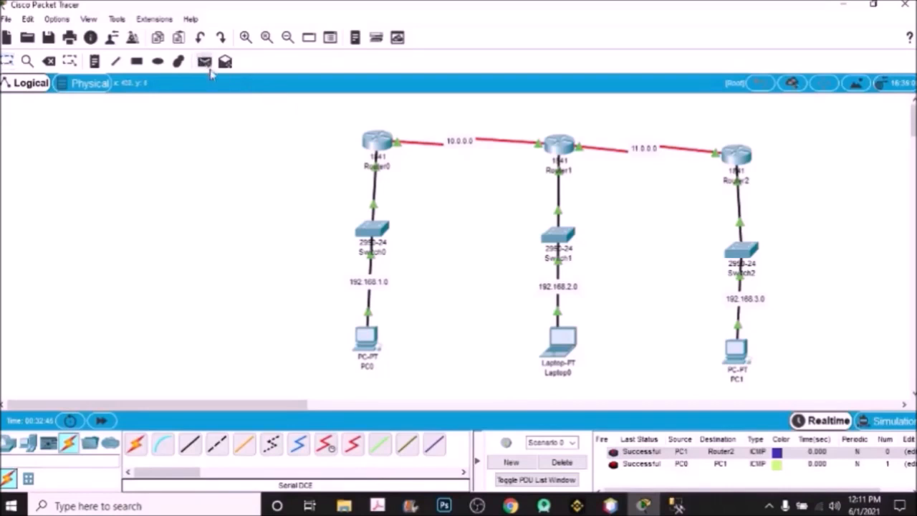
pyautogui.click(735, 359)
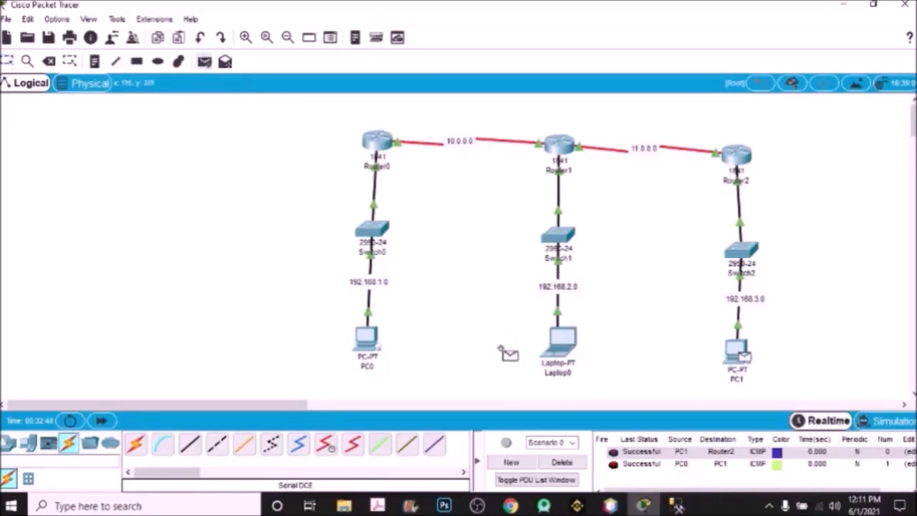
pyautogui.click(377, 342)
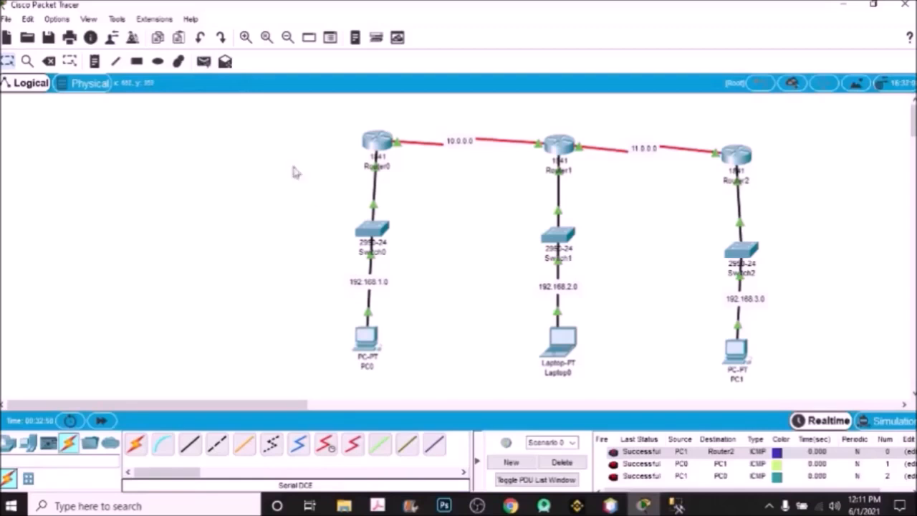
# - Clear the scenario's PDU list and send simple PDUs from Laptop0 to PC1 and from PC1 to Laptop0
pyautogui.click(562, 464)
pyautogui.click(204, 62)
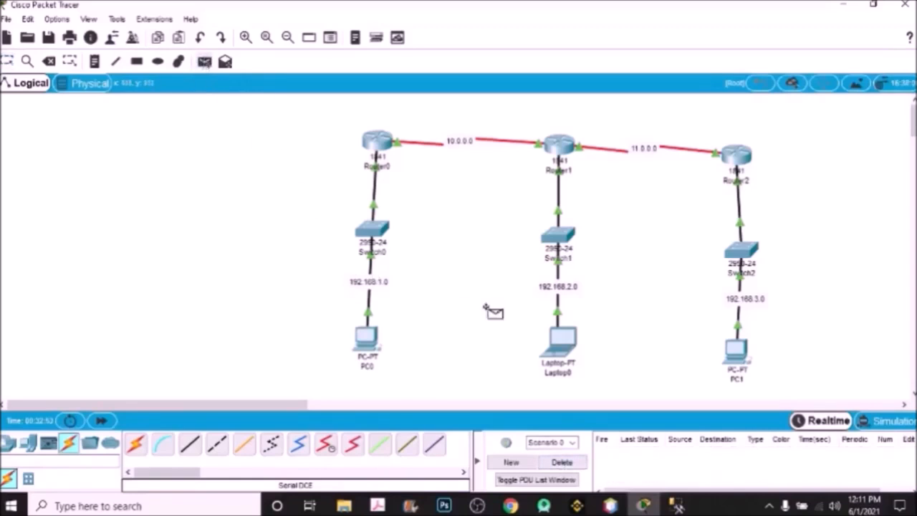
pyautogui.click(566, 342)
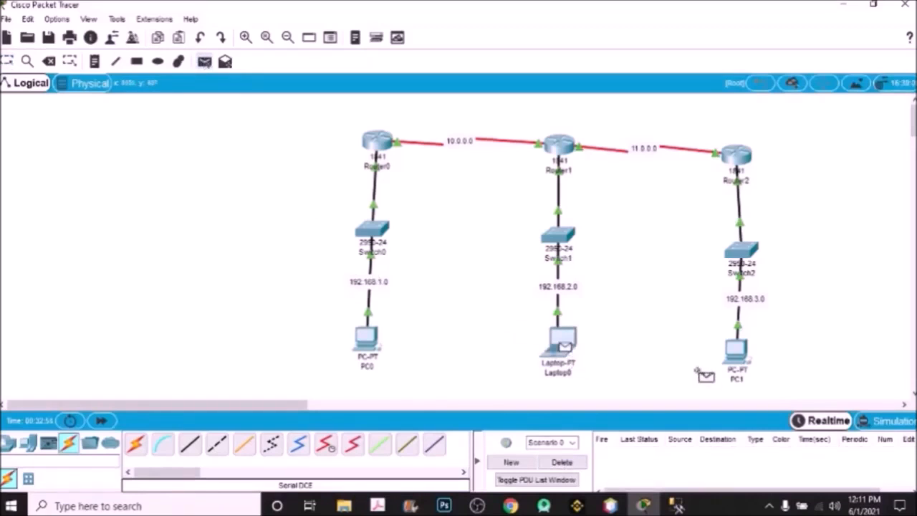
pyautogui.click(745, 356)
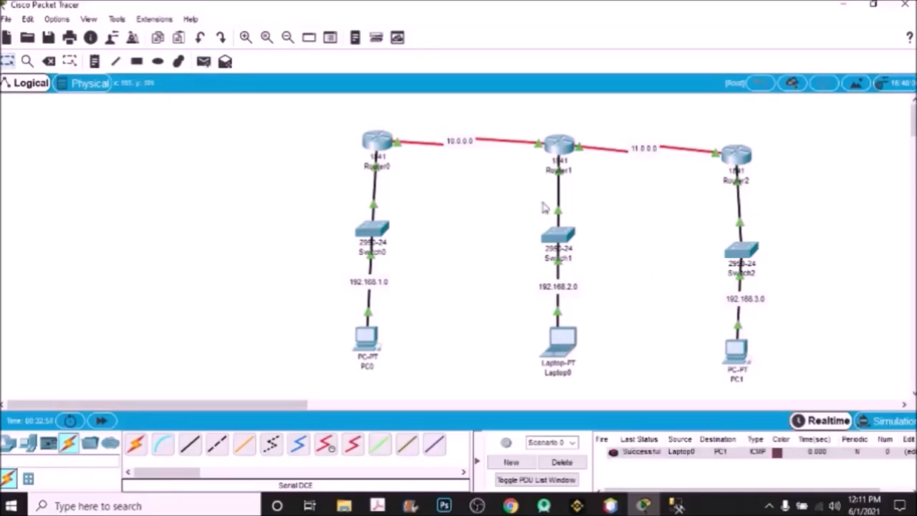
pyautogui.click(204, 62)
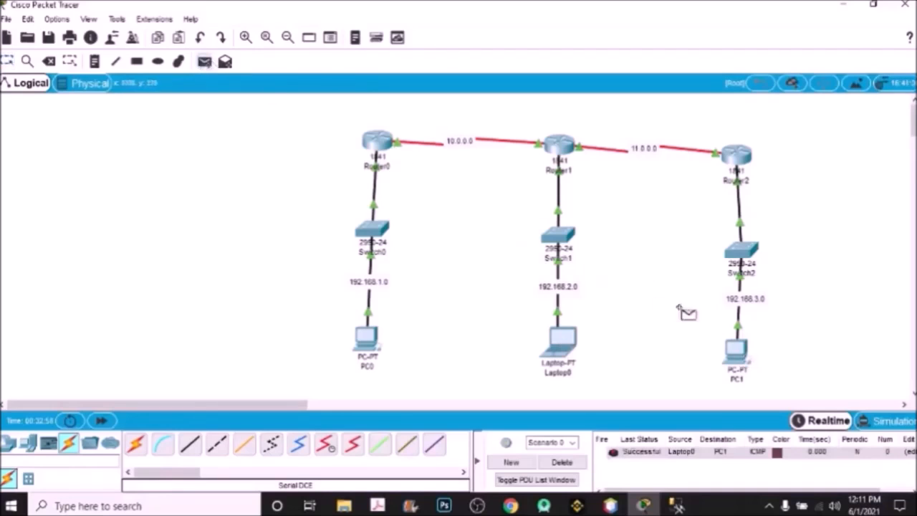
pyautogui.click(735, 349)
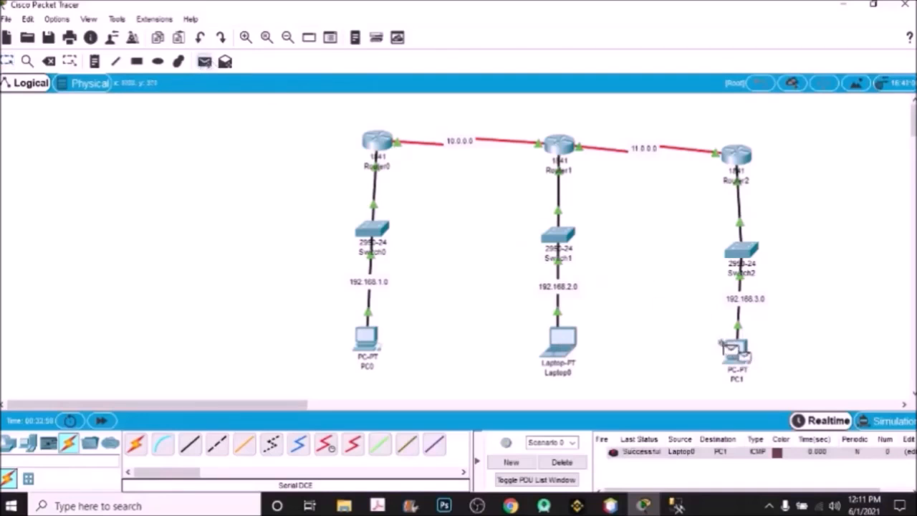
pyautogui.click(568, 343)
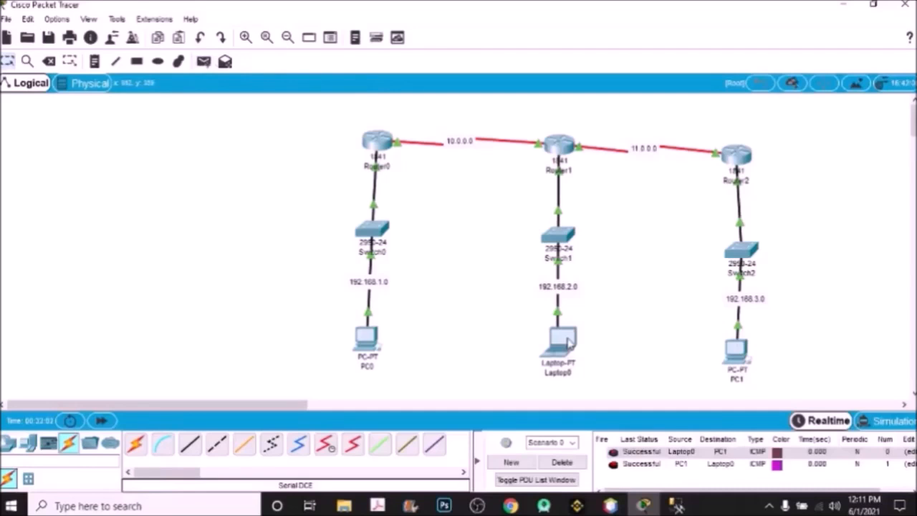
# - Select the whole topology and shift it left in the workspace
pyautogui.moveTo(302, 112); pyautogui.dragTo(432, 171)
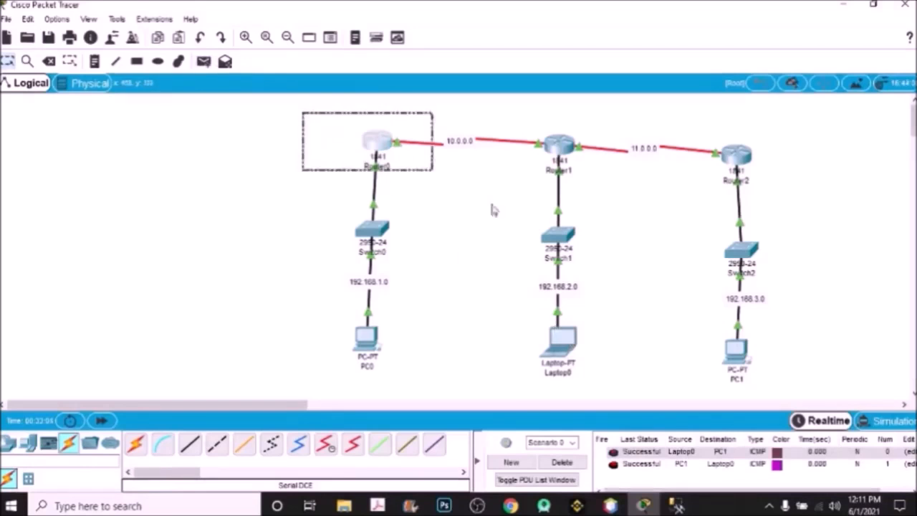
pyautogui.moveTo(491, 210); pyautogui.dragTo(845, 394)
pyautogui.moveTo(845, 394); pyautogui.dragTo(849, 396)
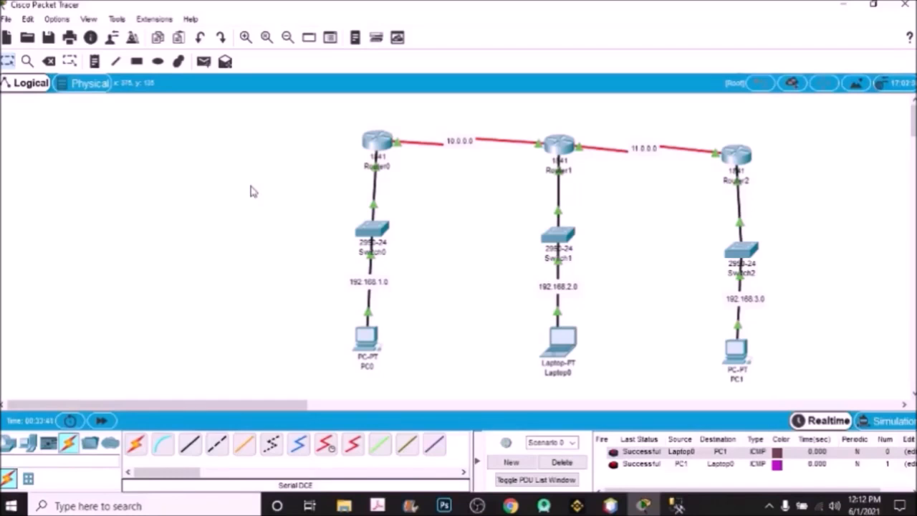
pyautogui.moveTo(333, 123); pyautogui.dragTo(796, 401)
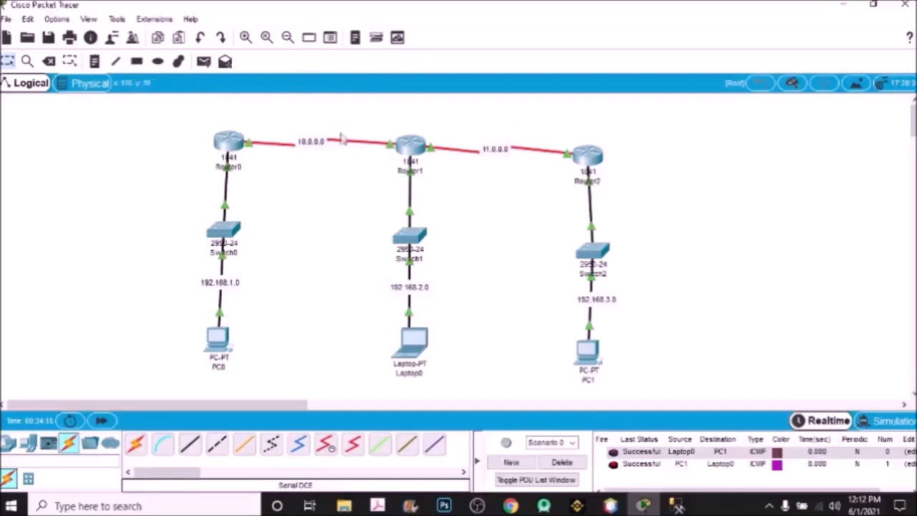
# - Move Router1 with Switch1, the 192.168.2.0 label and Laptop0 down below Router0 and Router2, forming a triangle of routers
pyautogui.moveTo(369, 114); pyautogui.dragTo(443, 391)
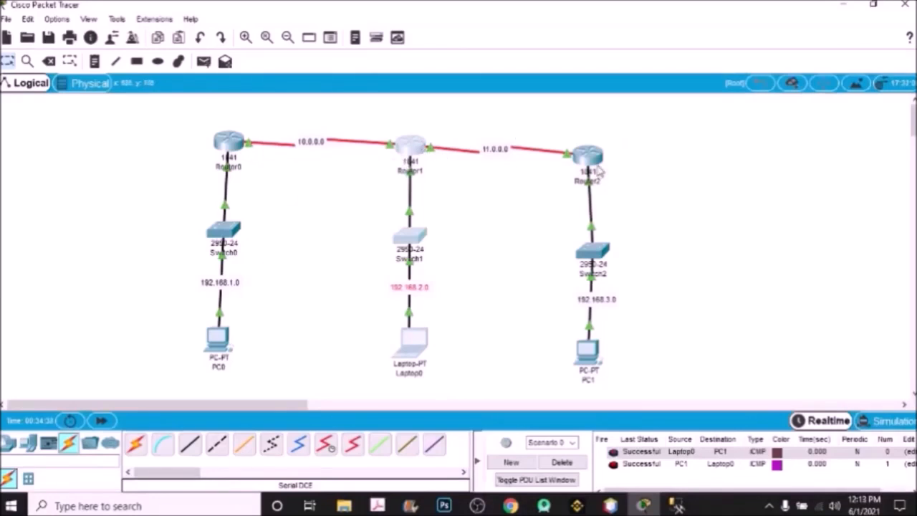
pyautogui.moveTo(418, 149)
pyautogui.mouseDown()
pyautogui.moveTo(414, 180)
pyautogui.moveTo(425, 153)
pyautogui.mouseUp()
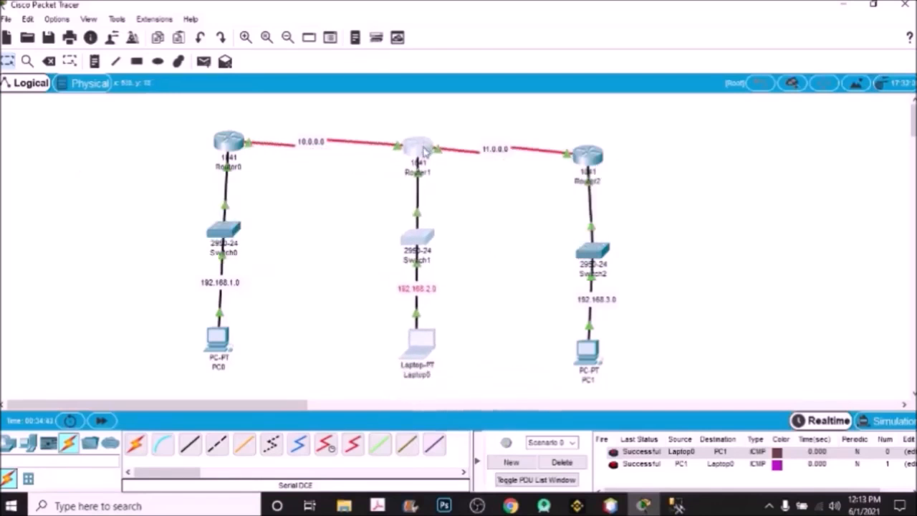
pyautogui.moveTo(418, 241); pyautogui.dragTo(418, 205)
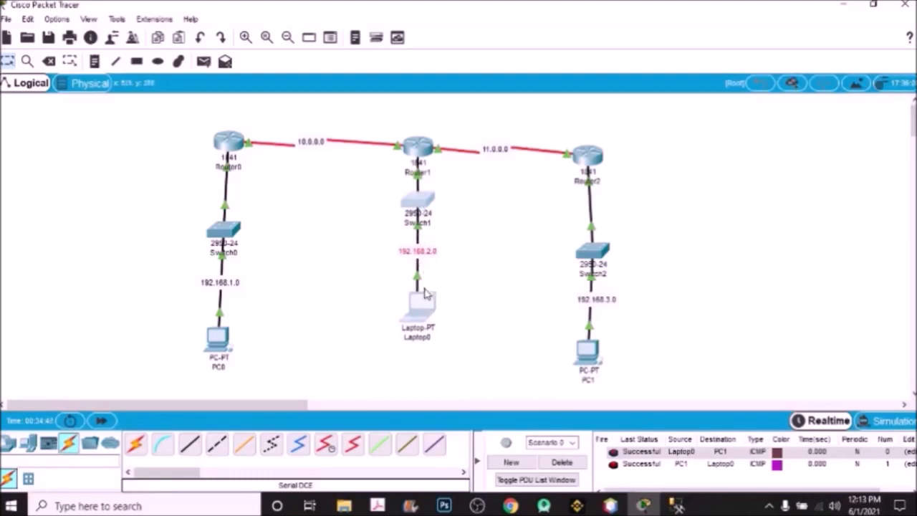
pyautogui.moveTo(434, 323); pyautogui.dragTo(435, 293)
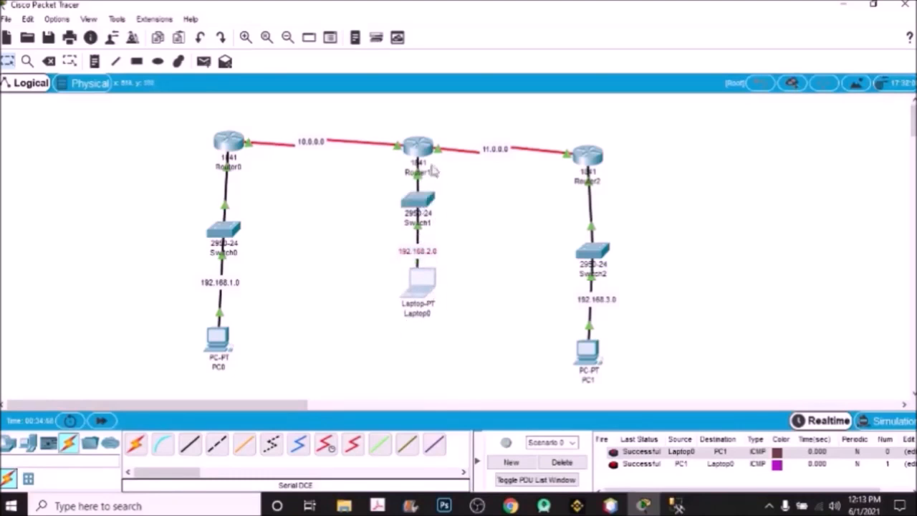
pyautogui.moveTo(425, 159)
pyautogui.mouseDown()
pyautogui.moveTo(415, 201)
pyautogui.moveTo(417, 158)
pyautogui.mouseUp()
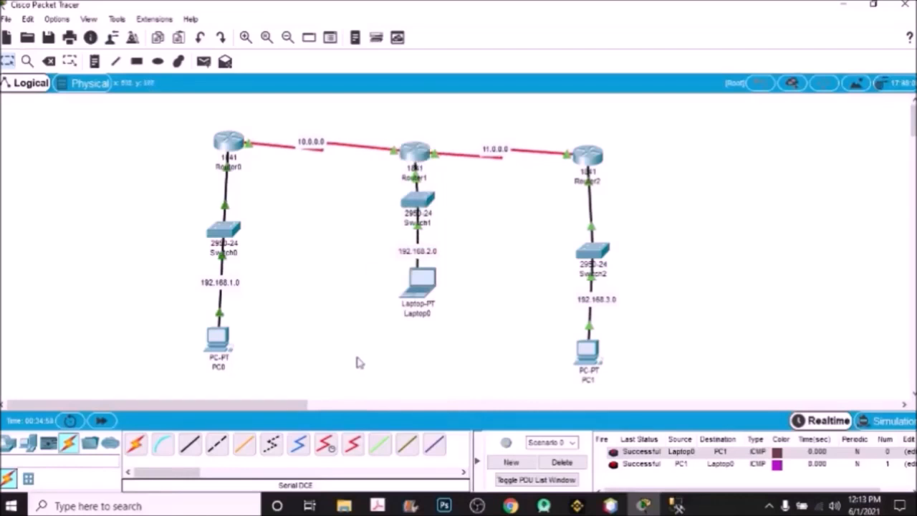
pyautogui.moveTo(356, 350); pyautogui.dragTo(470, 137)
pyautogui.moveTo(420, 154); pyautogui.dragTo(418, 236)
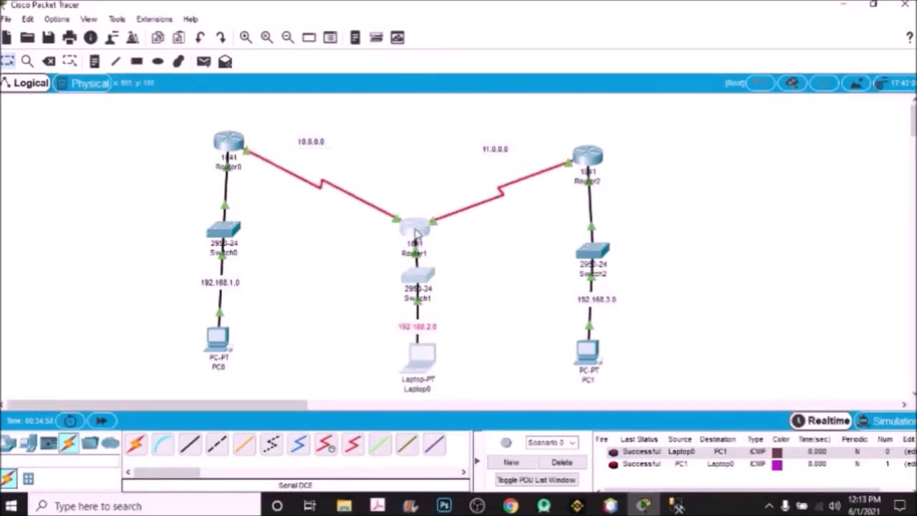
# - Connect Router0's Serial0/0/0 to Router2's Serial0/0/1 with a Serial DCE cable
pyautogui.moveTo(585, 164)
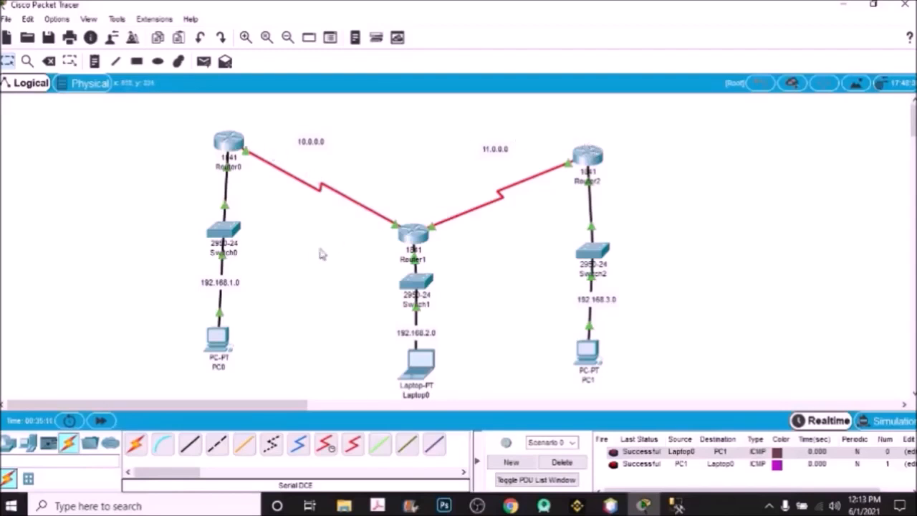
pyautogui.moveTo(405, 284)
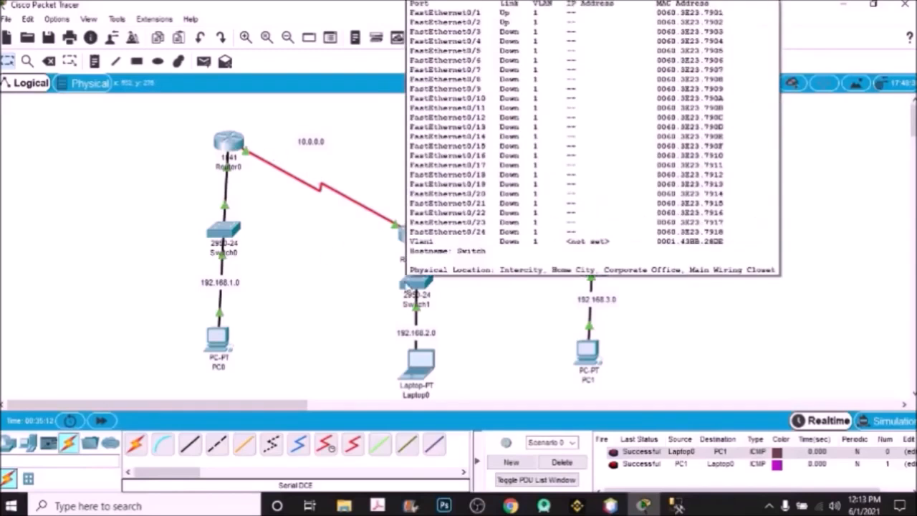
pyautogui.click(325, 445)
pyautogui.click(233, 139)
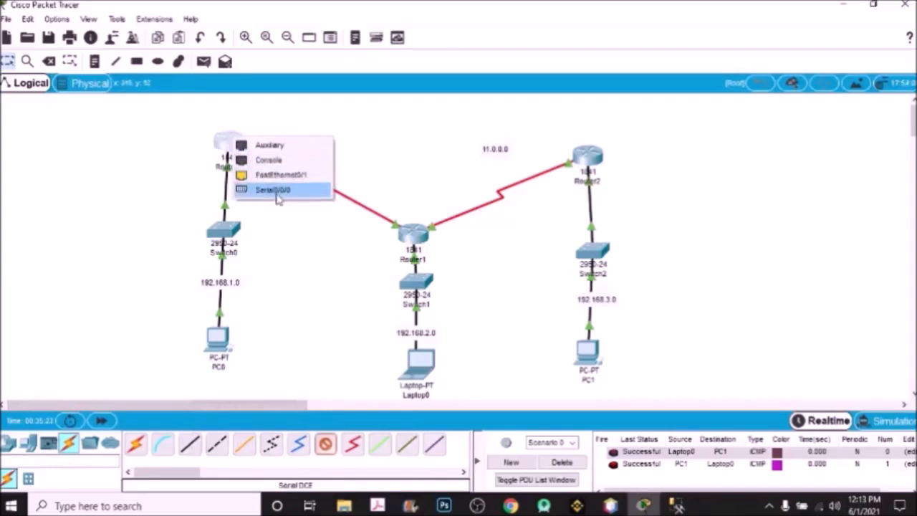
pyautogui.click(278, 192)
pyautogui.click(586, 153)
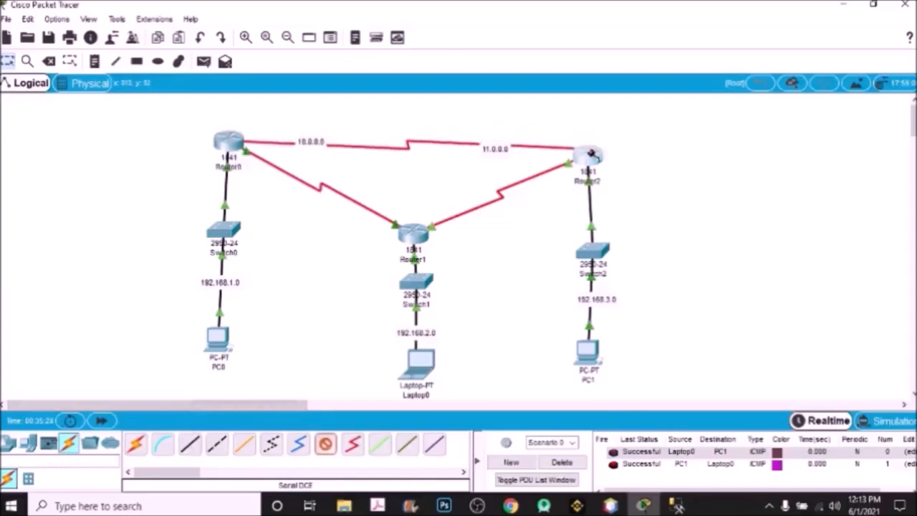
pyautogui.click(589, 153)
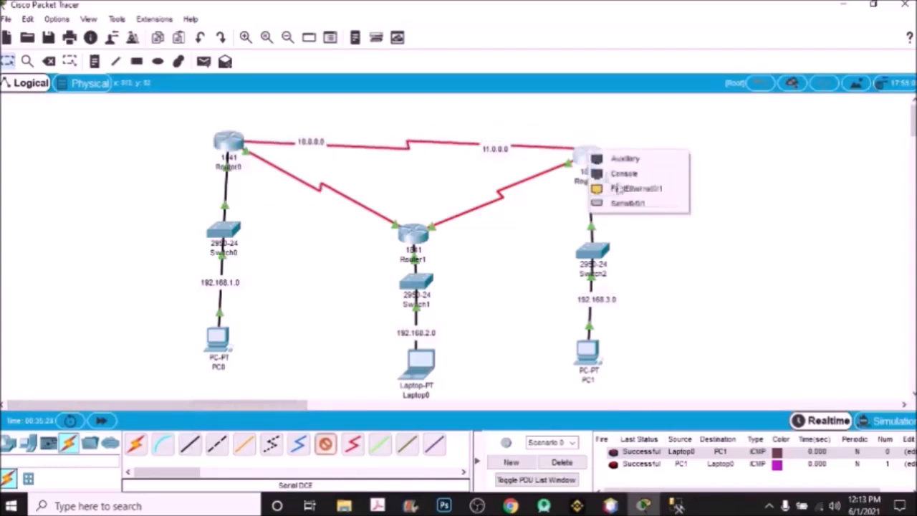
pyautogui.click(629, 204)
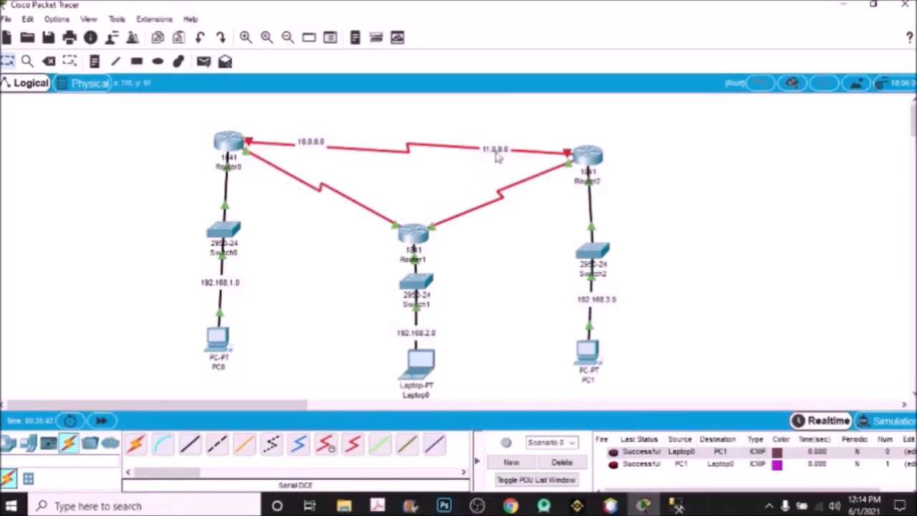
# - Move the 11.0.0.0 and 10.0.0.0 labels onto Router1's serial links and label the Router0–Router2 link 12.0.0.0
pyautogui.moveTo(500, 157); pyautogui.dragTo(502, 197)
pyautogui.moveTo(310, 142); pyautogui.dragTo(316, 188)
pyautogui.press('n')
pyautogui.click(387, 148)
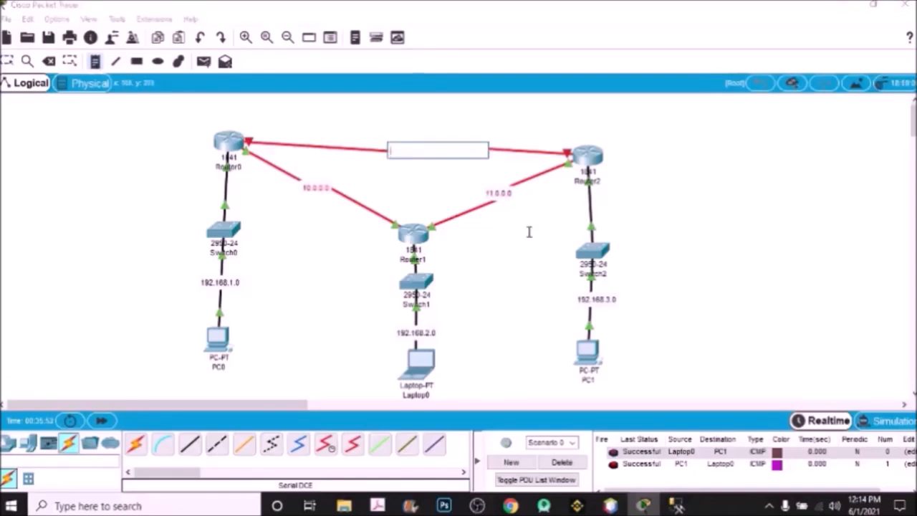
pyautogui.write('12.0.0.0')
pyautogui.press('Escape')
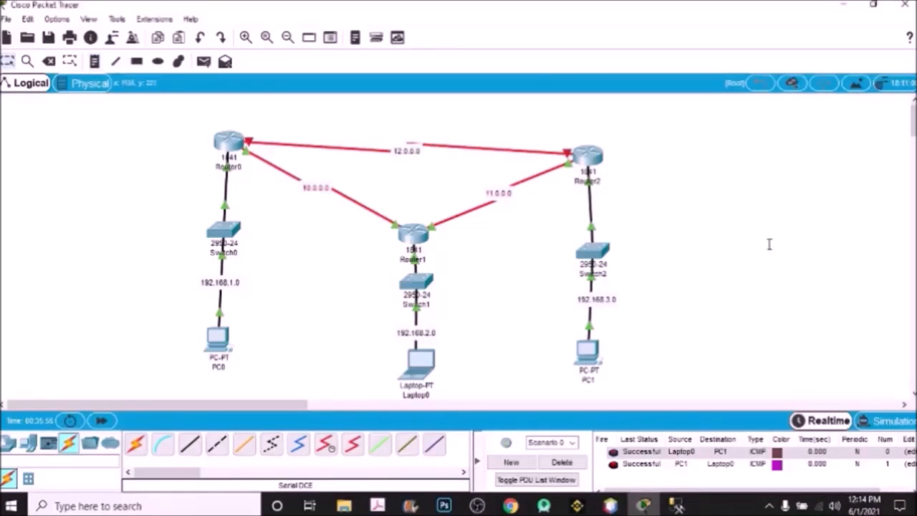
# - Open Router0's command line and exit RIP configuration to global configuration mode
pyautogui.click(229, 141)
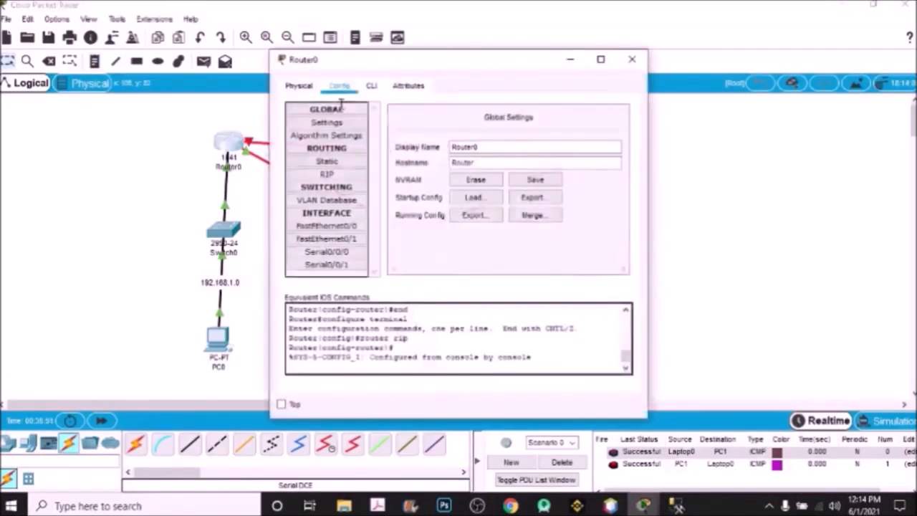
pyautogui.moveTo(388, 68); pyautogui.dragTo(627, 71)
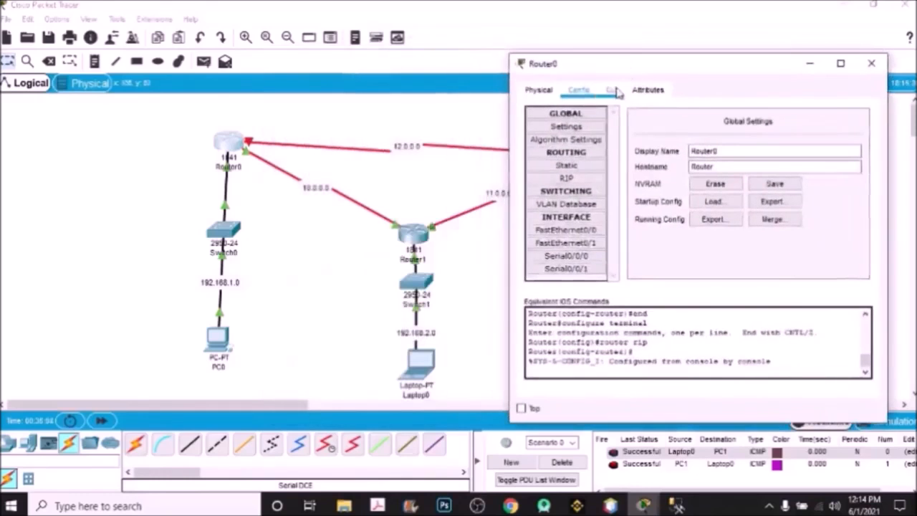
pyautogui.click(612, 90)
pyautogui.press('Return')
pyautogui.press('Return')
pyautogui.press('Return')
pyautogui.press('Return')
pyautogui.press('Return')
pyautogui.press('Return')
pyautogui.press('Return')
pyautogui.write('exit')
pyautogui.press('Return')
pyautogui.press('Return')
pyautogui.press('Return')
pyautogui.press('Return')
pyautogui.press('Return')
# - Assign IP address 12.0.0.1 with subnet mask 255.0.0.0 to Router0's interface se 0/0/0
pyautogui.write('i')
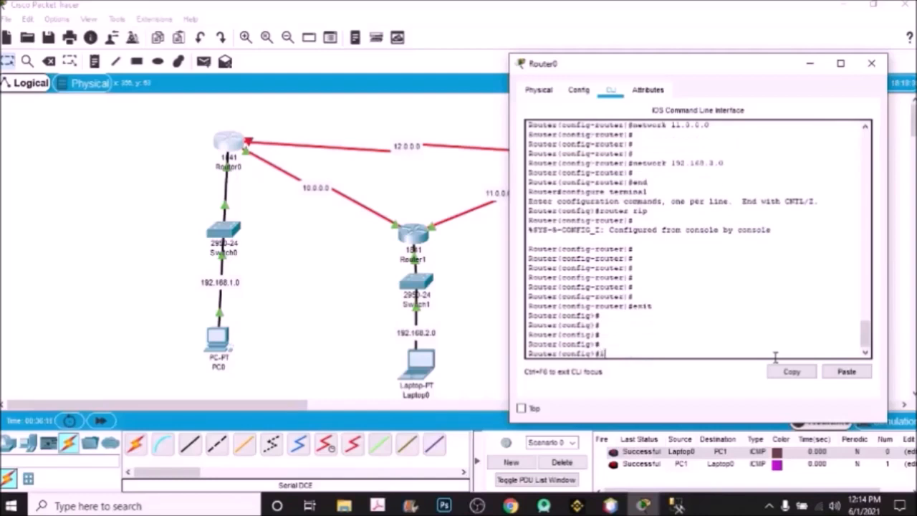
pyautogui.write('nterface se 0/0/')
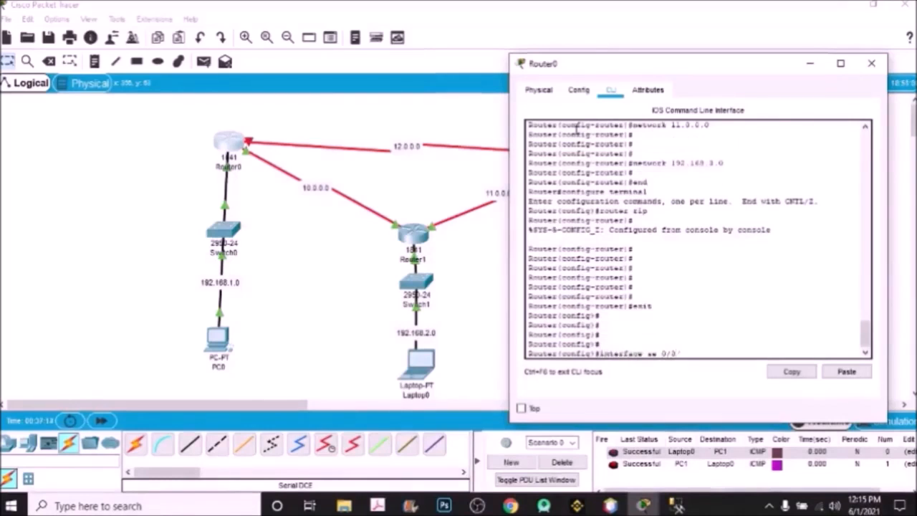
pyautogui.write('0')
pyautogui.press('Return')
pyautogui.press('Return')
pyautogui.press('Return')
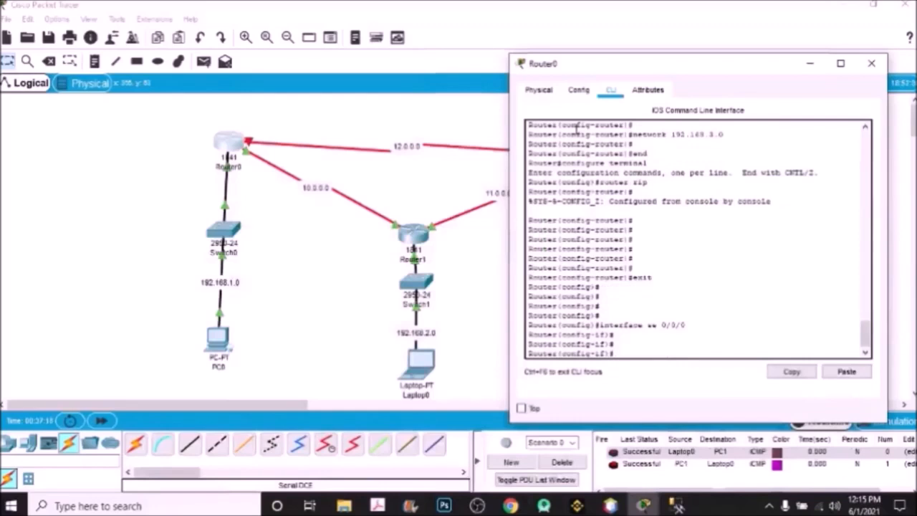
pyautogui.write('ip add')
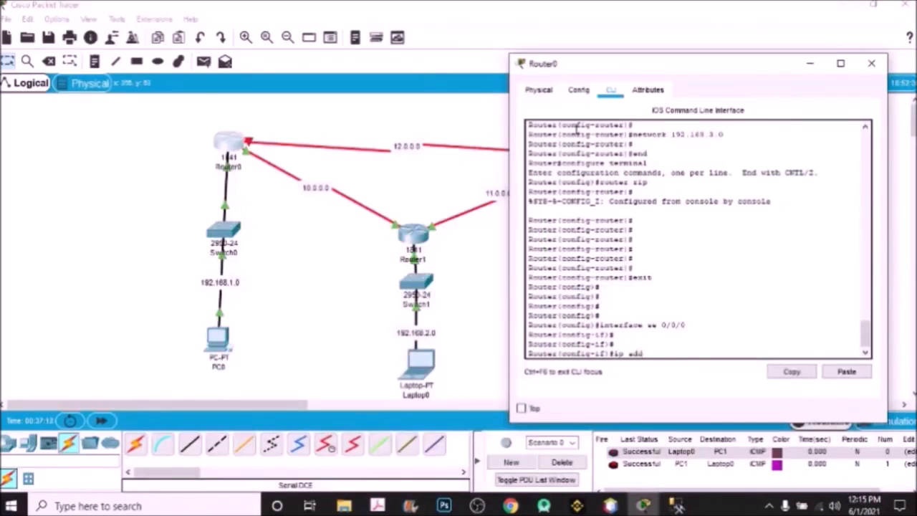
pyautogui.write('ress 12.0.0.1 255.0.0.0')
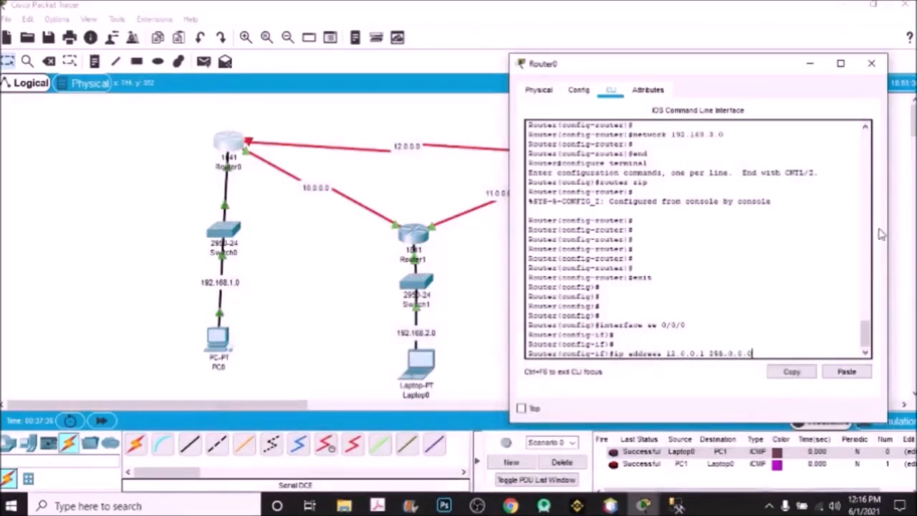
pyautogui.press('Return')
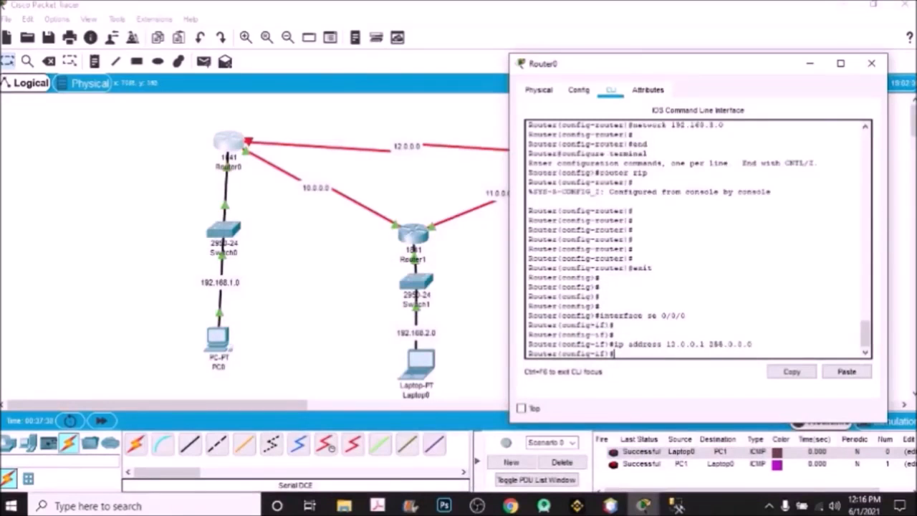
pyautogui.press('Return')
pyautogui.press('Return')
# - Enable Router0's serial interface 0/0/0 with the no shutdown command
pyautogui.write('no sh')
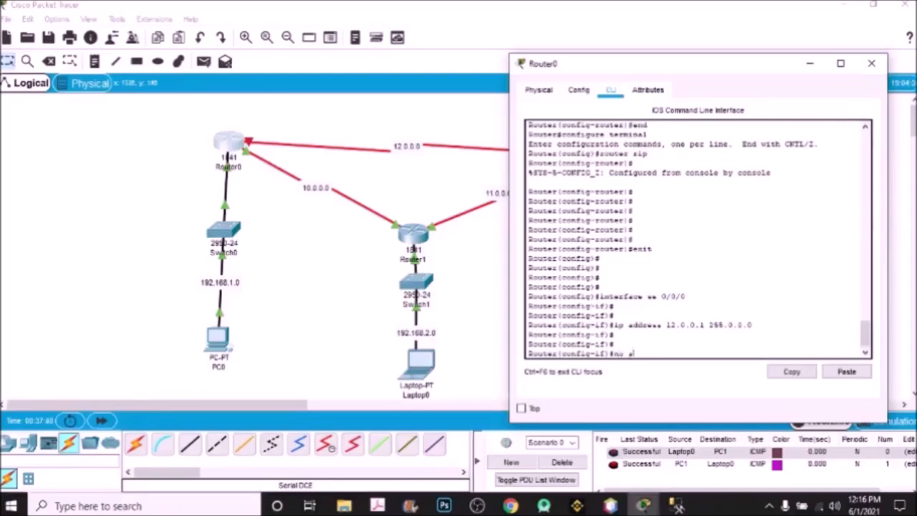
pyautogui.write('utdown')
pyautogui.press('Return')
pyautogui.press('Return')
pyautogui.press('Return')
pyautogui.press('Return')
pyautogui.press('Return')
pyautogui.press('Return')
# - Exit Router0's configuration modes, end its console session, and close the router's window
pyautogui.write('exit')
pyautogui.press('Return')
pyautogui.press('Return')
pyautogui.press('Return')
pyautogui.write('exit')
pyautogui.press('Return')
pyautogui.press('Return')
pyautogui.press('Return')
pyautogui.press('Return')
pyautogui.write('exit')
pyautogui.press('Return')
pyautogui.press('Return')
pyautogui.press('Return')
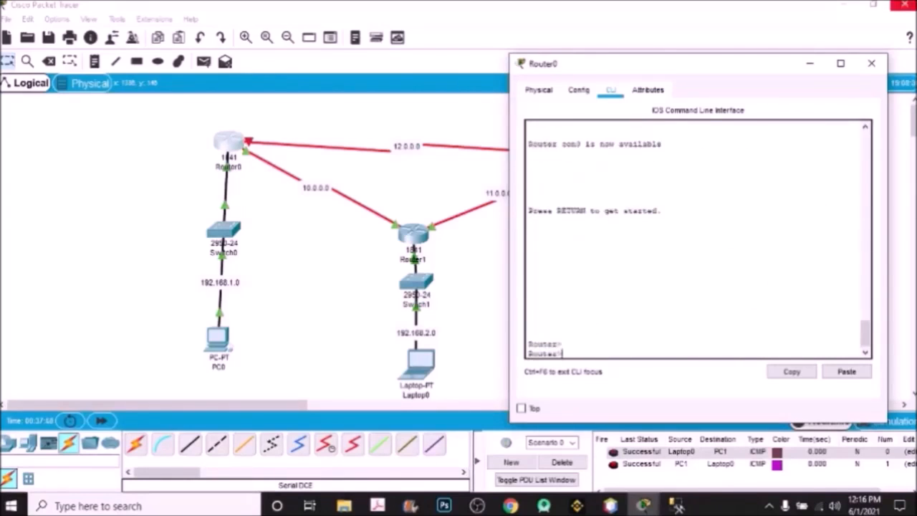
pyautogui.click(872, 63)
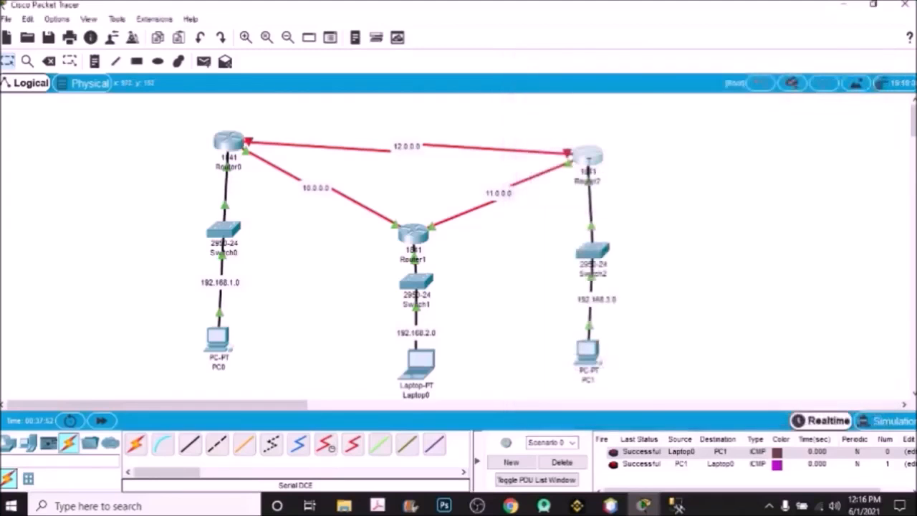
# - Open Router2's command line and exit RIP configuration to global configuration mode
pyautogui.click(578, 156)
pyautogui.moveTo(412, 74); pyautogui.dragTo(619, 31)
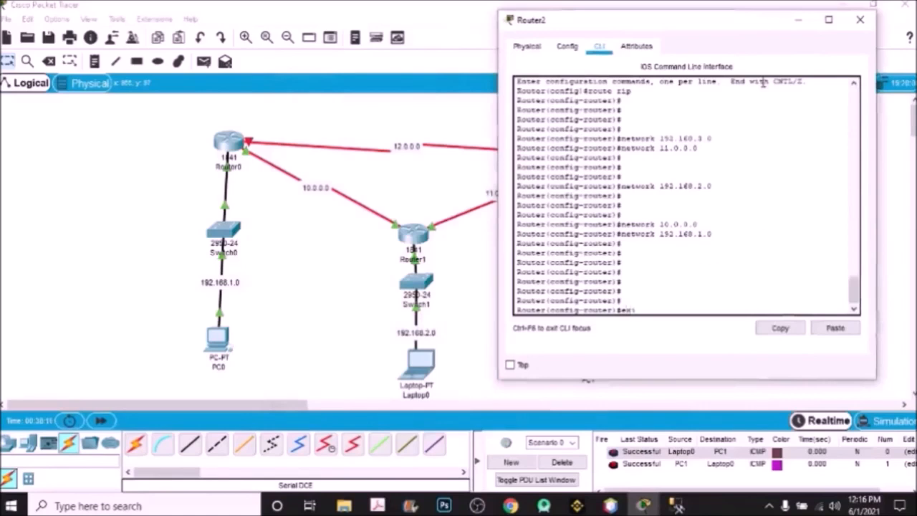
pyautogui.press('Return')
pyautogui.press('Return')
pyautogui.press('Return')
pyautogui.write('exit')
pyautogui.press('Return')
pyautogui.press('Return')
pyautogui.press('Return')
pyautogui.press('Return')
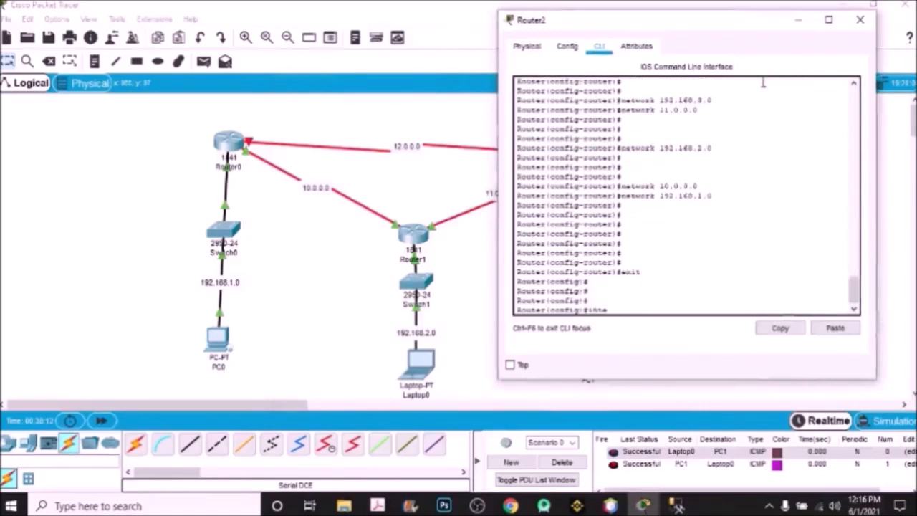
# - Assign IP address 12.0.0.2 with subnet mask 255.0.0.0 to Router2's interface se 0/0/1
pyautogui.write('interface se 0/')
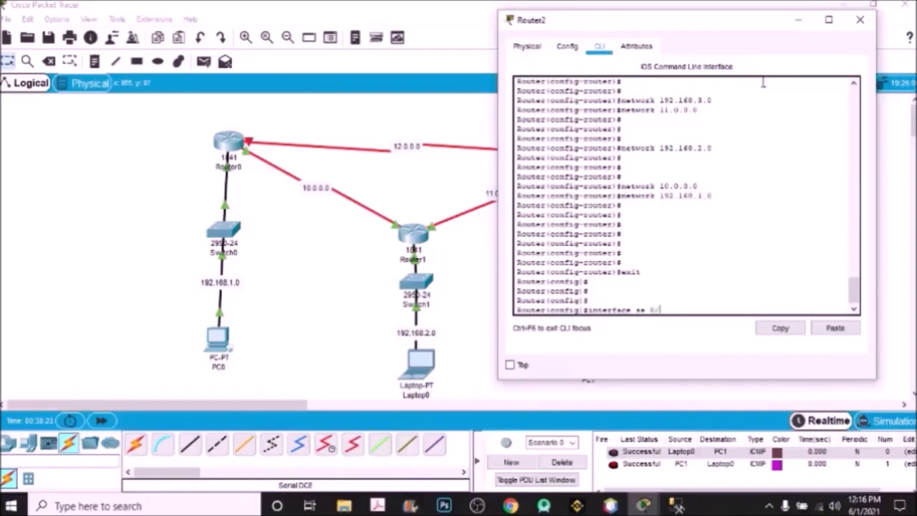
pyautogui.press('Return')
pyautogui.press('Return')
pyautogui.press('Return')
pyautogui.press('Return')
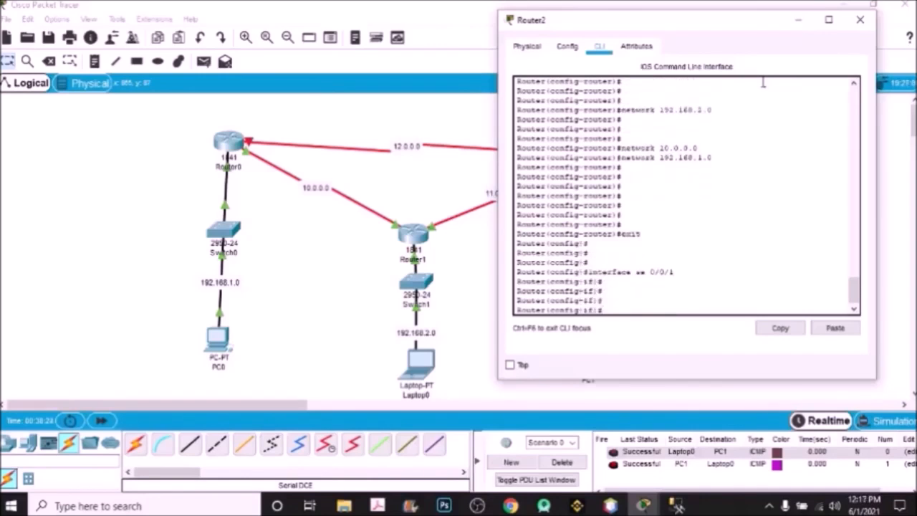
pyautogui.write('ip address 10.0.0.')
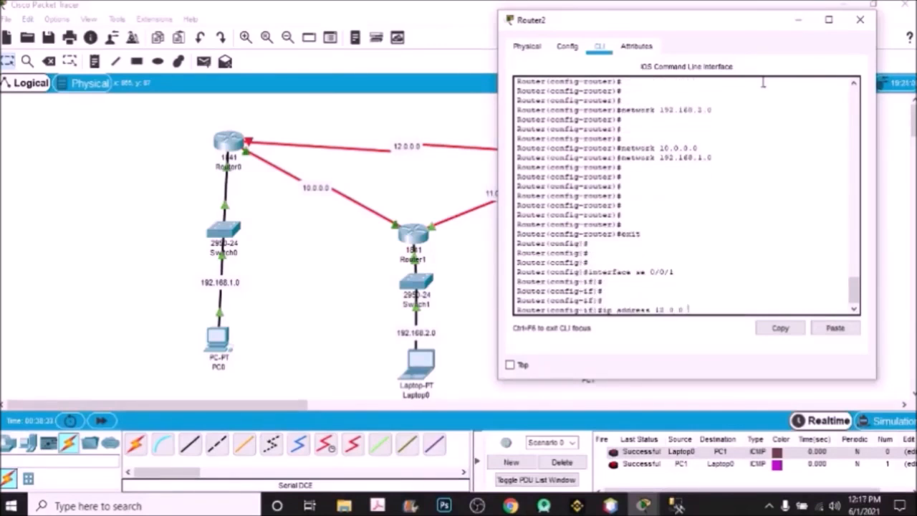
pyautogui.write('2 255.0.0.0')
pyautogui.press('Return')
pyautogui.press('Return')
pyautogui.press('Return')
pyautogui.press('Return')
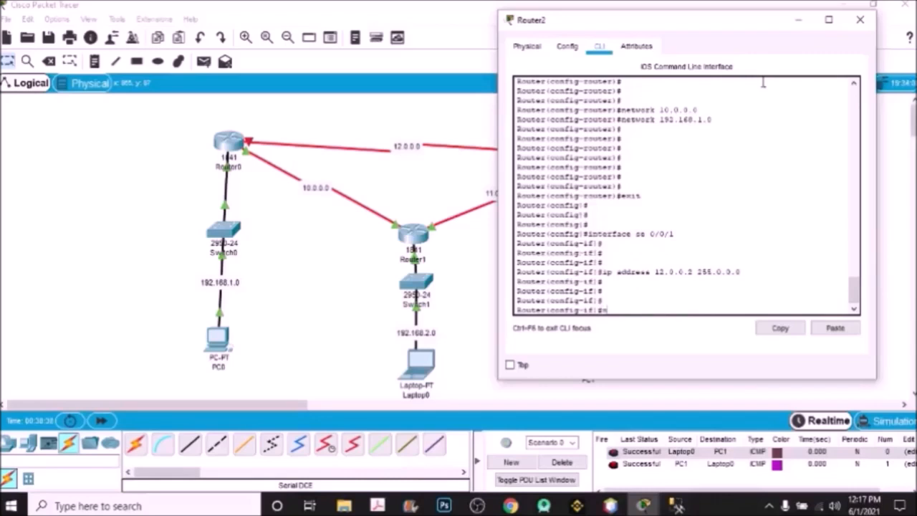
# - Enable Router2's serial interface 0/0/1 with the no shutdown command
pyautogui.write('no shutdown')
pyautogui.press('Return')
pyautogui.press('Return')
pyautogui.press('Return')
pyautogui.press('Return')
pyautogui.press('Return')
# - Exit Router2's configuration modes, end its console session, and close the router's window
pyautogui.write('ex')
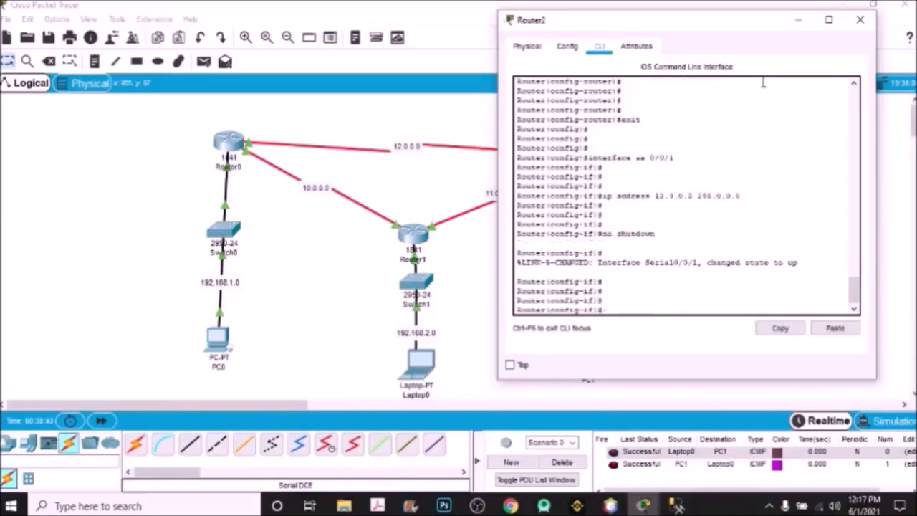
pyautogui.write('it')
pyautogui.press('Return')
pyautogui.press('Return')
pyautogui.press('Return')
pyautogui.press('Return')
pyautogui.write('exi')
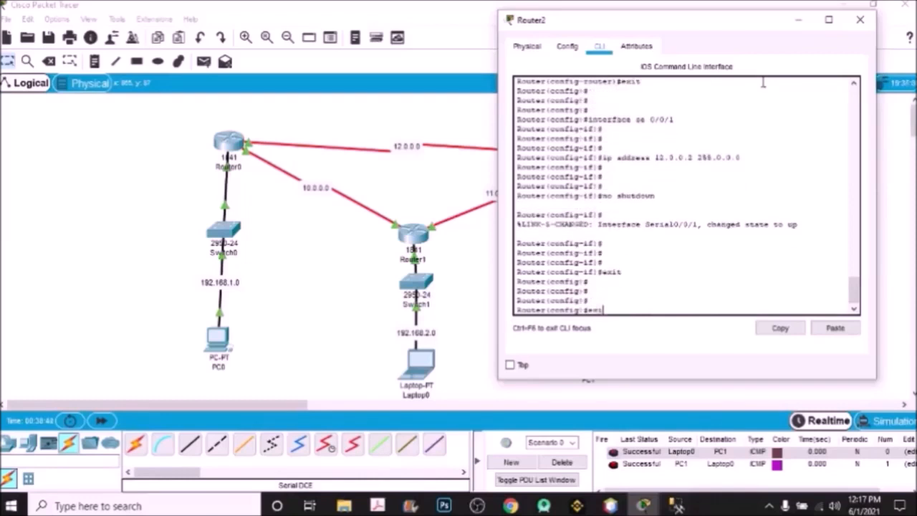
pyautogui.write('t')
pyautogui.press('Return')
pyautogui.press('Return')
pyautogui.press('Return')
pyautogui.press('Return')
pyautogui.write('exit')
pyautogui.press('Return')
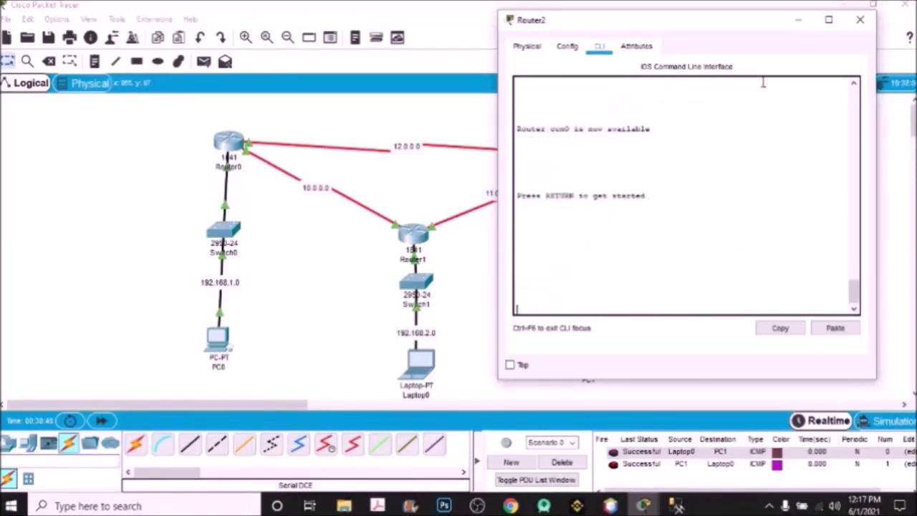
pyautogui.click(860, 20)
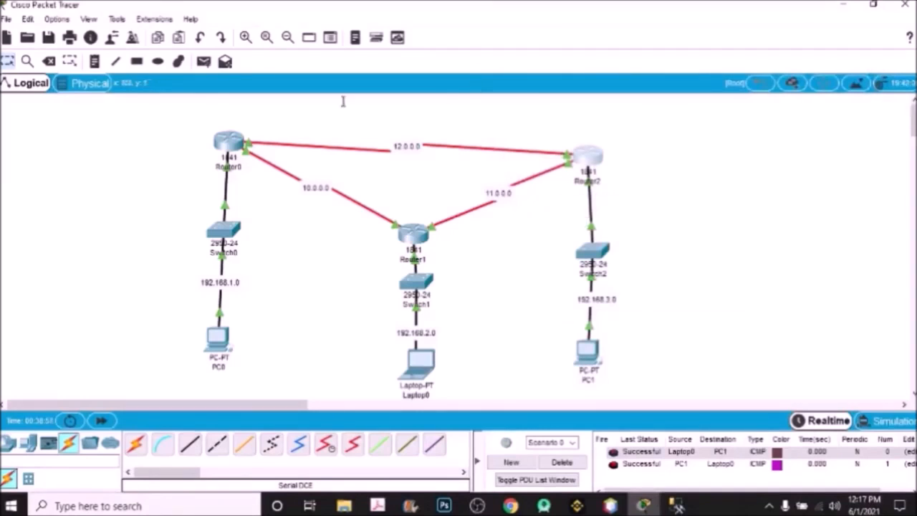
pyautogui.click(256, 116)
pyautogui.moveTo(345, 142); pyautogui.dragTo(566, 169)
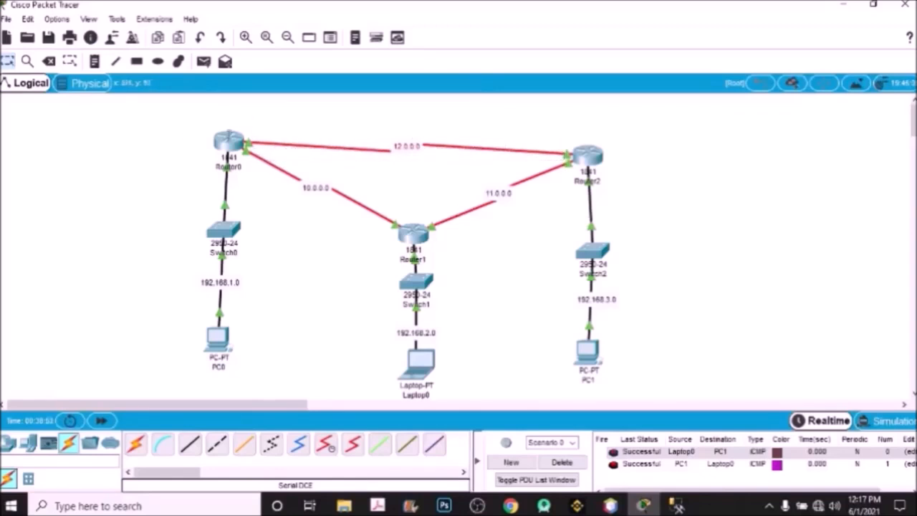
pyautogui.moveTo(230, 138)
pyautogui.click(230, 139)
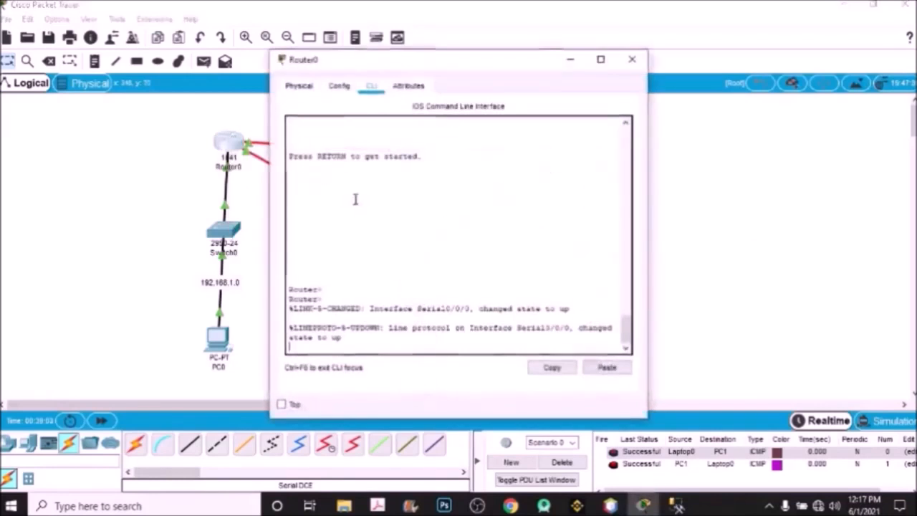
pyautogui.moveTo(480, 63); pyautogui.dragTo(480, 63)
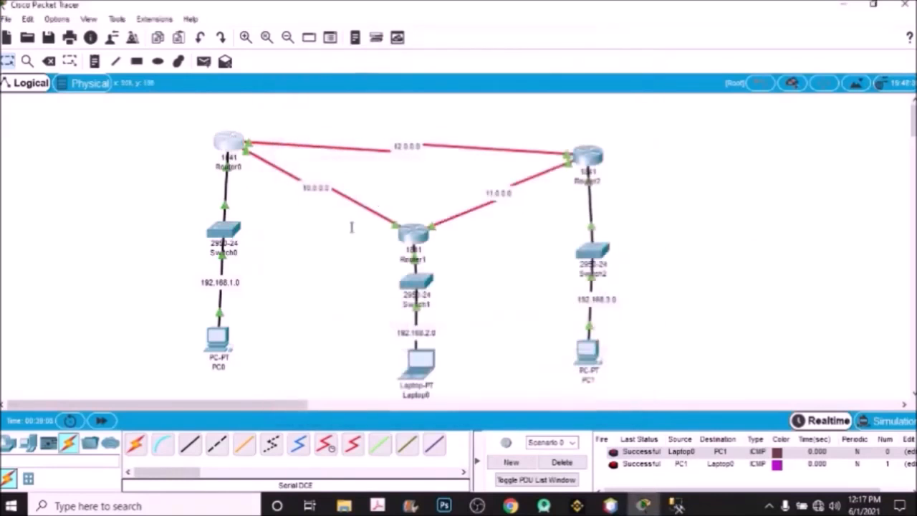
pyautogui.click(415, 235)
pyautogui.click(585, 153)
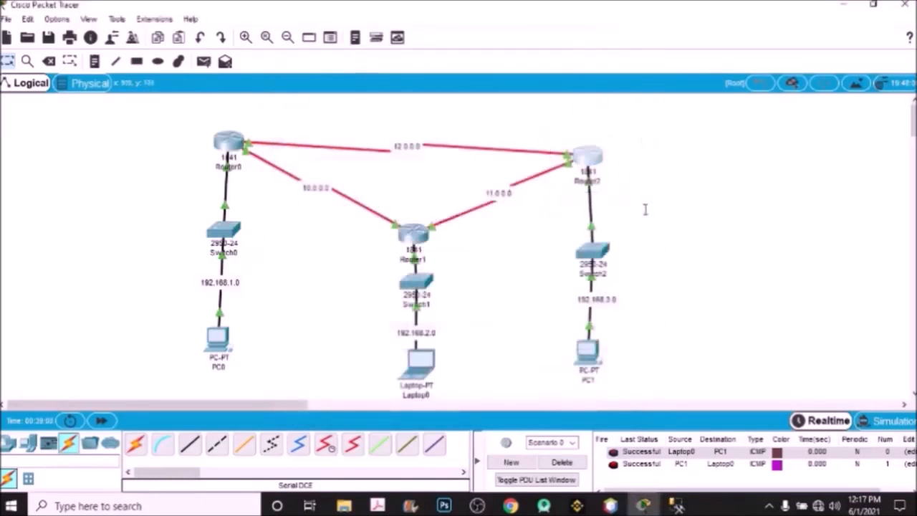
pyautogui.moveTo(274, 129); pyautogui.dragTo(517, 165)
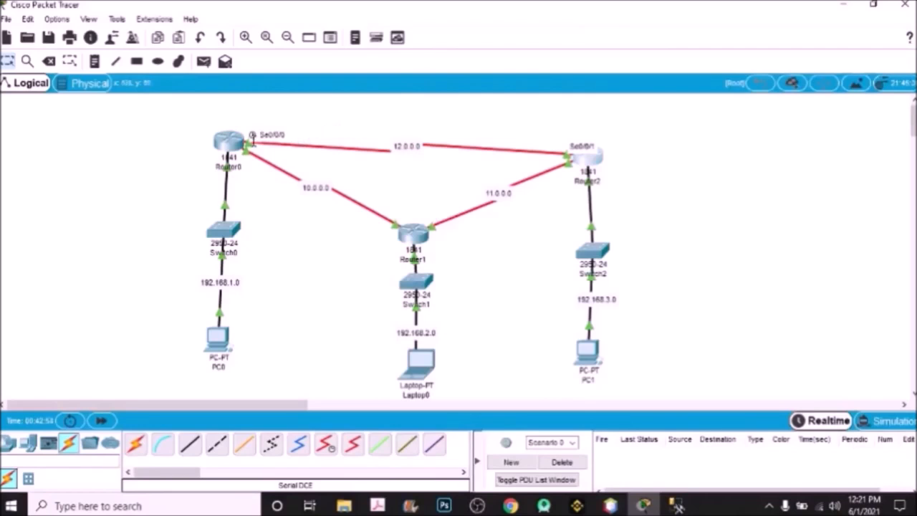
# - Open Router0's command line and enter privileged mode, then global configuration mode with conf t
pyautogui.moveTo(231, 142)
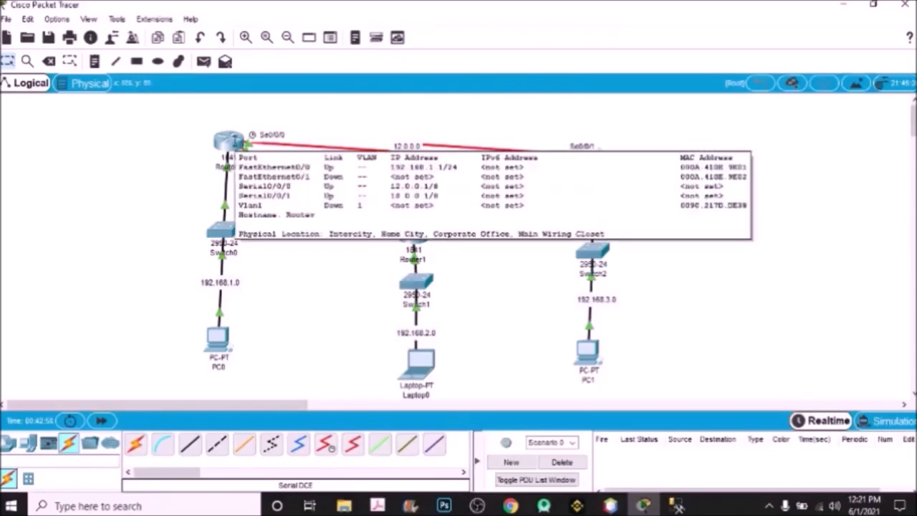
pyautogui.click(231, 142)
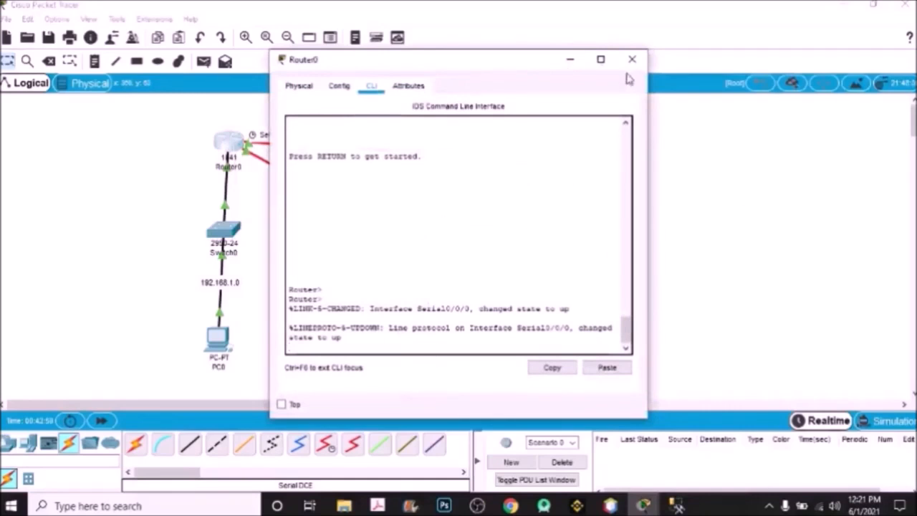
pyautogui.moveTo(497, 64); pyautogui.dragTo(703, 66)
pyautogui.press('Return')
pyautogui.press('Return')
pyautogui.press('Return')
pyautogui.press('Return')
pyautogui.press('Return')
pyautogui.write('enable')
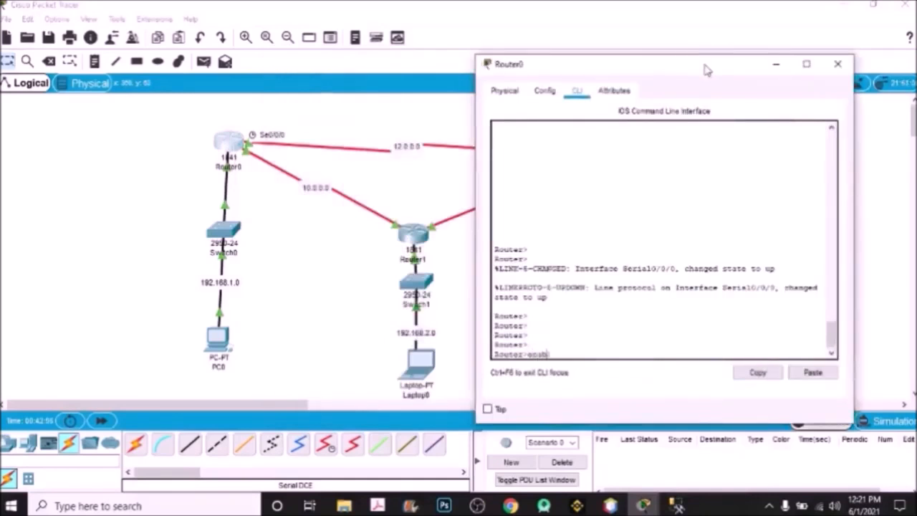
pyautogui.press('Return')
pyautogui.press('Return')
pyautogui.press('Return')
pyautogui.press('Return')
pyautogui.press('Return')
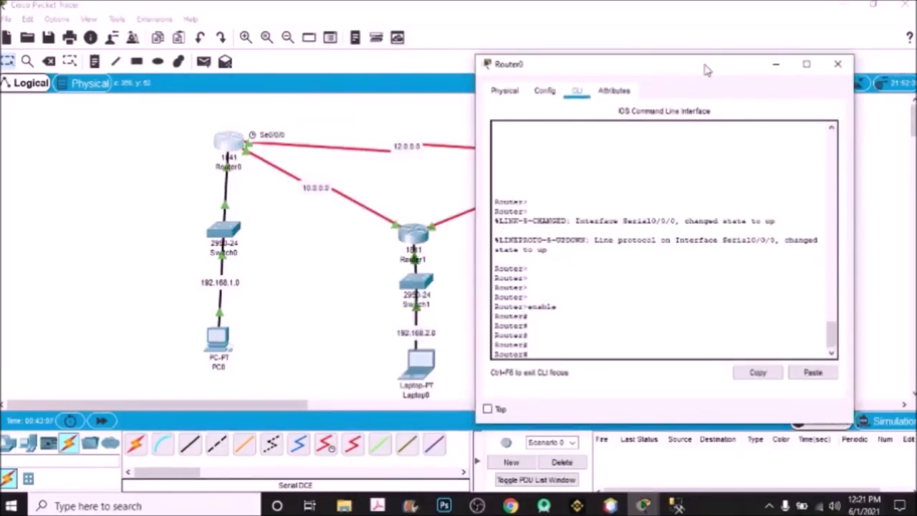
pyautogui.write('conf t')
pyautogui.press('Return')
pyautogui.press('Return')
pyautogui.press('Return')
pyautogui.press('Return')
pyautogui.press('Return')
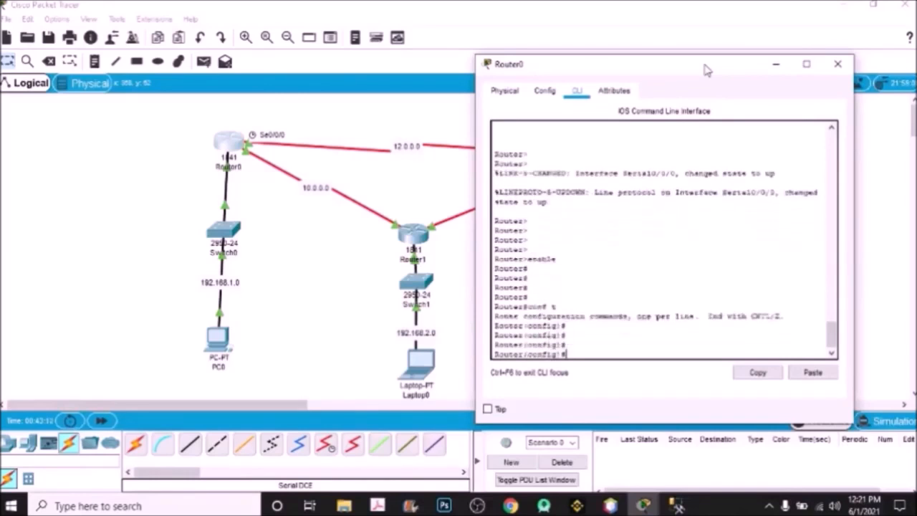
# - Add network 12.0.0.0 to Router0's RIP routing configuration and close the router's window
pyautogui.write('rout')
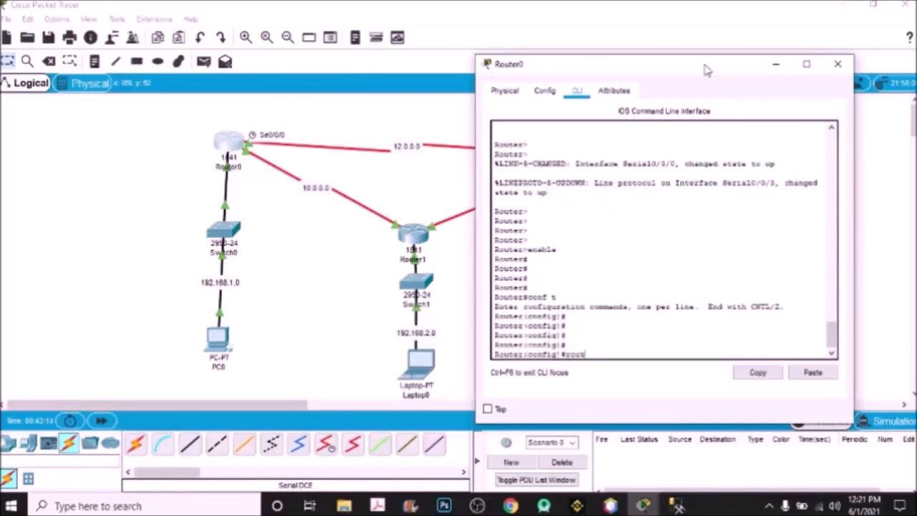
pyautogui.write(' e rip')
pyautogui.press('Return')
pyautogui.press('Return')
pyautogui.press('Return')
pyautogui.press('Return')
pyautogui.press('Return')
pyautogui.press('Return')
pyautogui.press('Return')
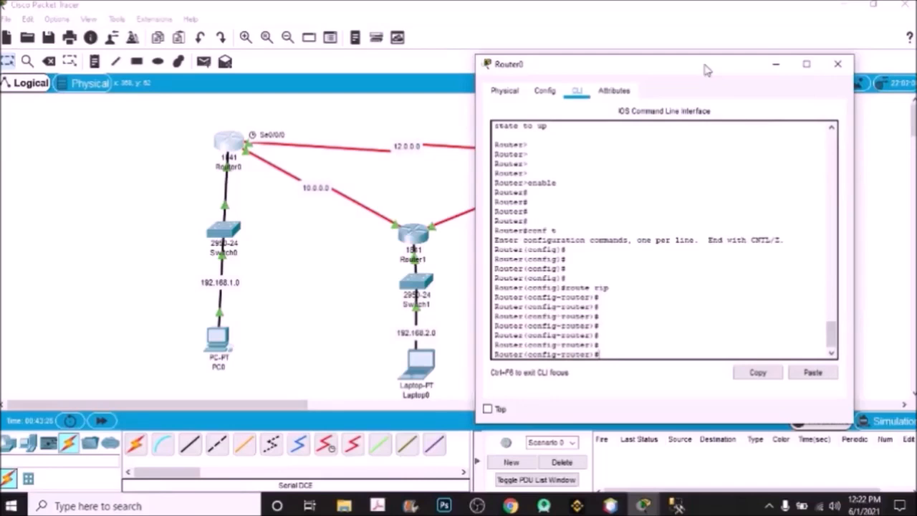
pyautogui.write('network 12')
pyautogui.write('.0.0.0')
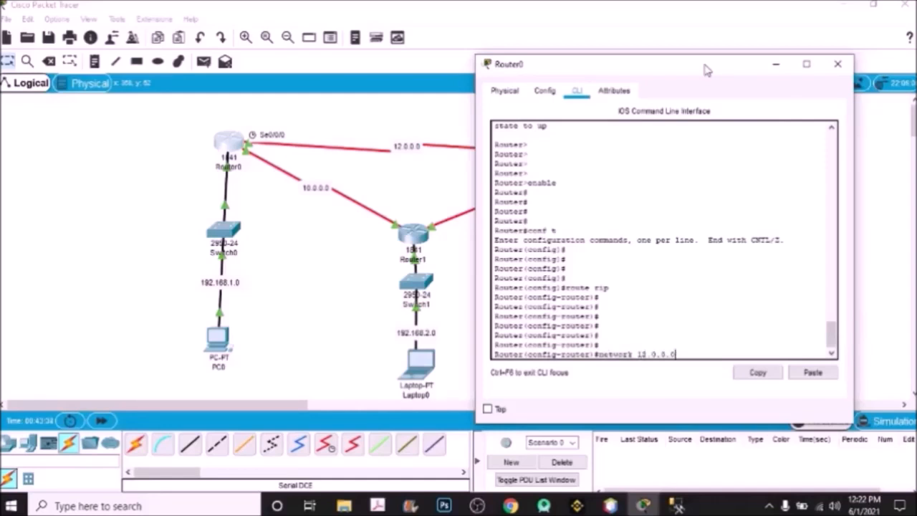
pyautogui.press('Return')
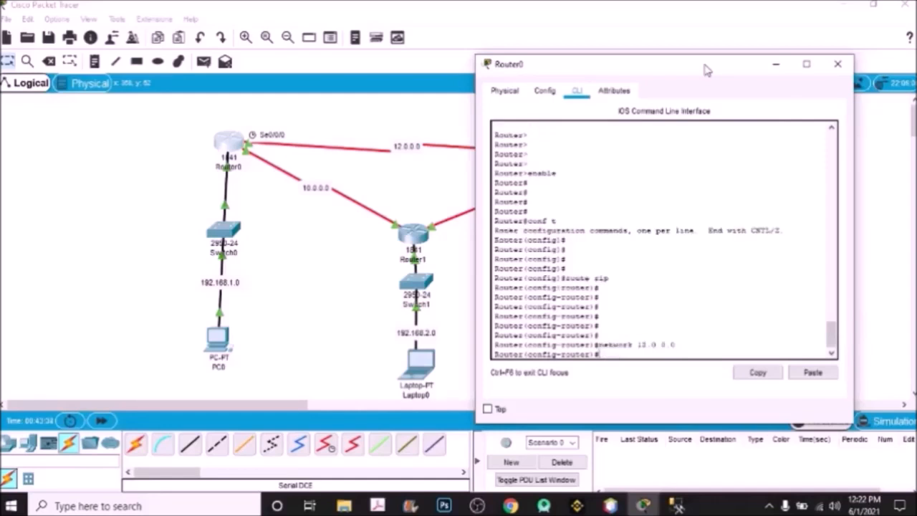
pyautogui.click(838, 64)
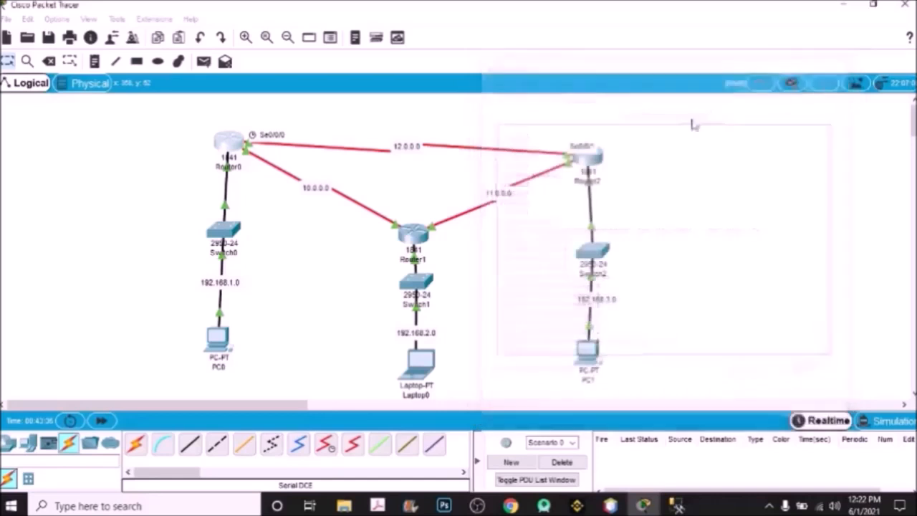
# - Open Router2's command line and enter privileged mode, then global configuration mode with conf t
pyautogui.click(587, 155)
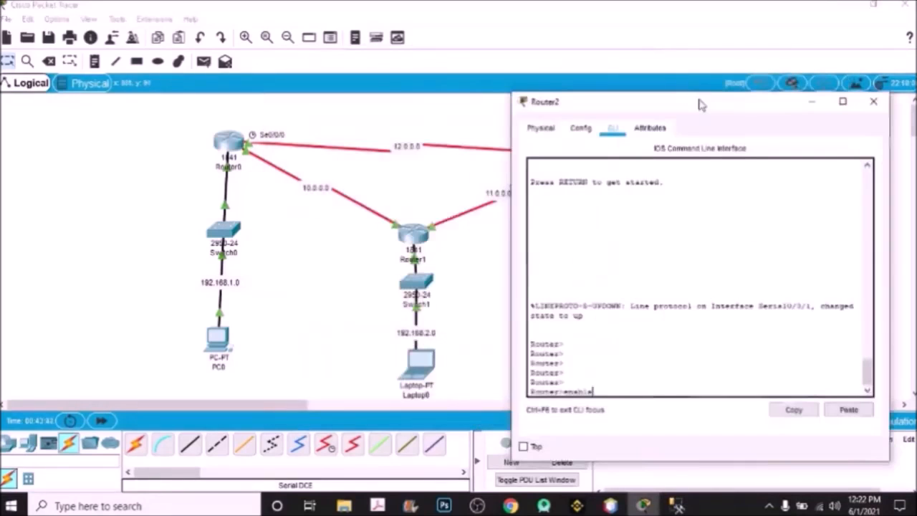
pyautogui.press('Return')
pyautogui.press('Return')
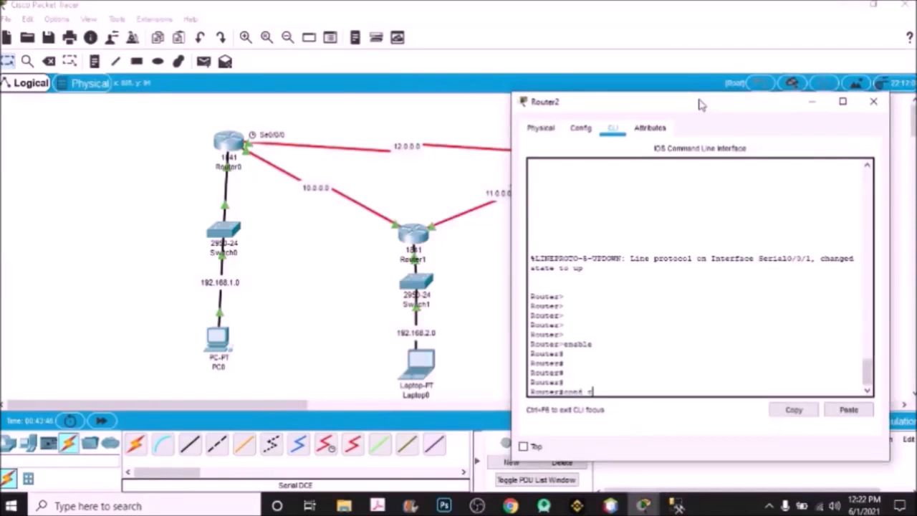
pyautogui.press('Return')
pyautogui.press('Return')
pyautogui.press('Return')
pyautogui.press('Return')
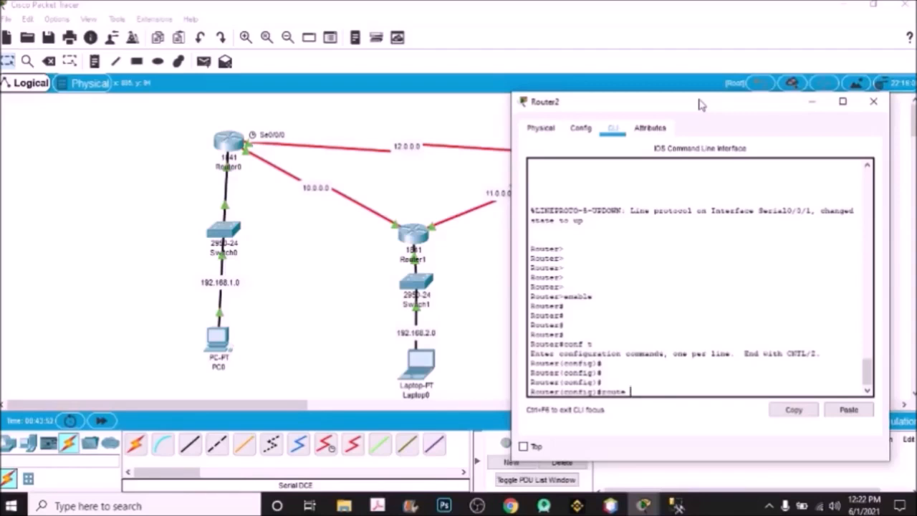
# - Add network 12.0.0.0 to Router2's RIP routing configuration and close the router's window
pyautogui.write('route rip')
pyautogui.press('Return')
pyautogui.press('Return')
pyautogui.press('Return')
pyautogui.press('Return')
pyautogui.press('Return')
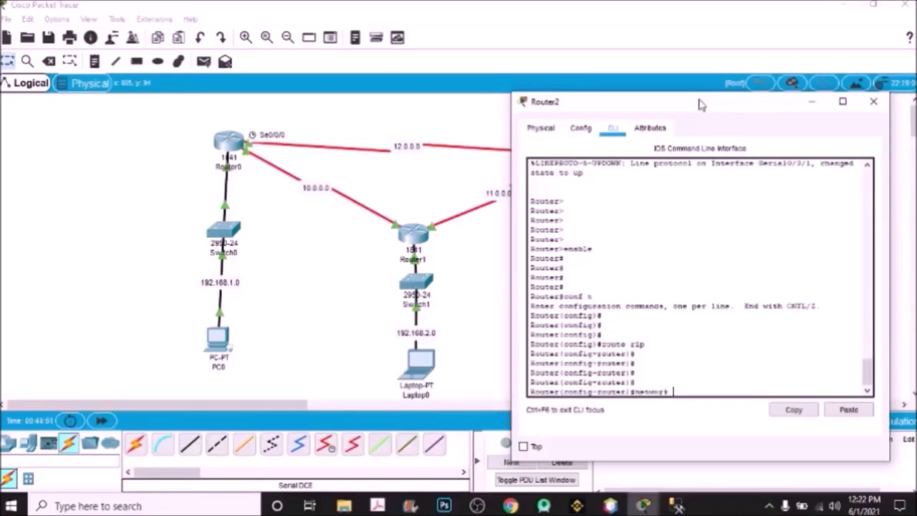
pyautogui.write('network 12.0.0.0')
pyautogui.press('Return')
pyautogui.press('Return')
pyautogui.press('Return')
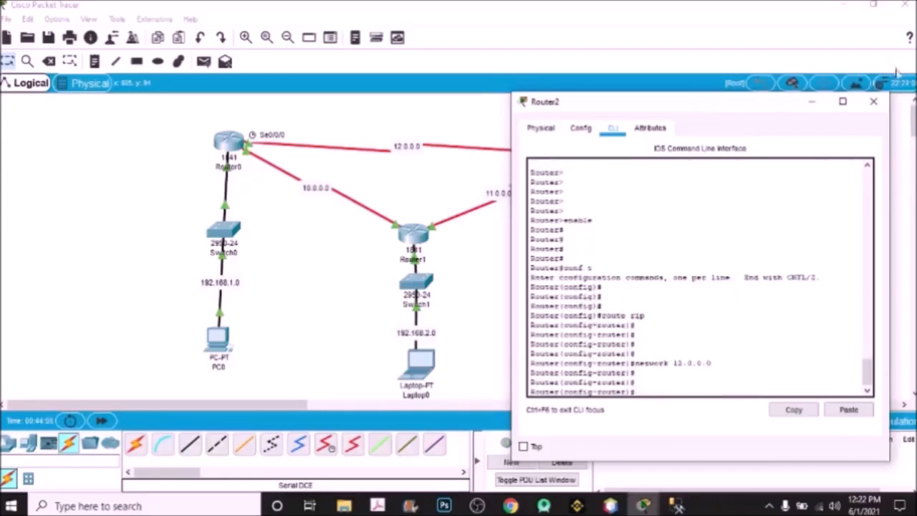
pyautogui.click(874, 101)
# - Open Router1's command line and enter privileged mode, then global configuration mode with conf t
pyautogui.click(413, 233)
pyautogui.moveTo(373, 70); pyautogui.dragTo(700, 80)
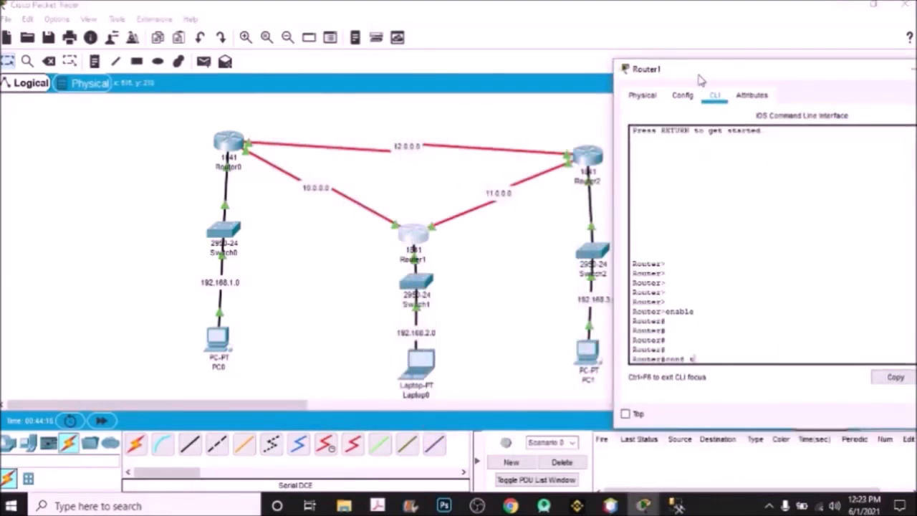
pyautogui.write('t')
pyautogui.press('Return')
pyautogui.press('Return')
pyautogui.press('Return')
pyautogui.press('Return')
pyautogui.press('Return')
pyautogui.press('Return')
pyautogui.press('Return')
pyautogui.press('Return')
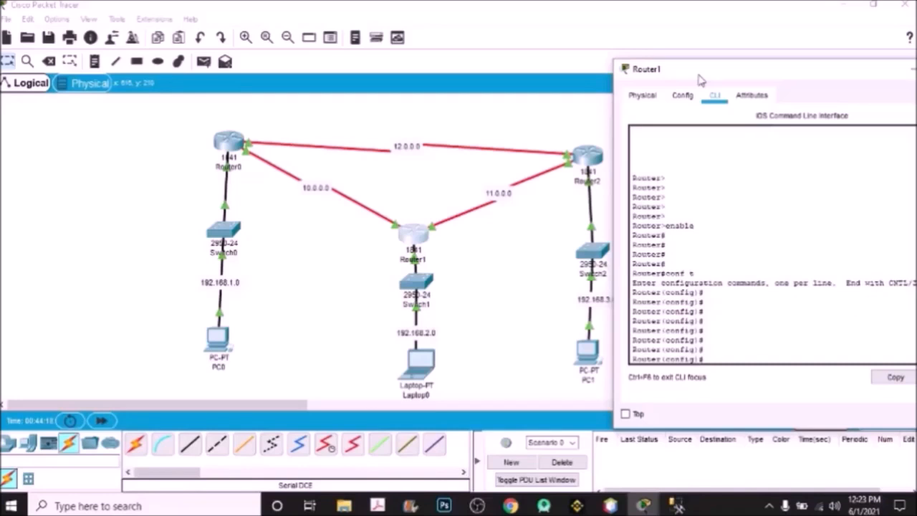
# - Add network 12.0.0.0 to Router1's RIP routing configuration and close the router's window
pyautogui.press('Return')
pyautogui.write('router rip')
pyautogui.press('Return')
pyautogui.press('Return')
pyautogui.press('Return')
pyautogui.press('Return')
pyautogui.press('Return')
pyautogui.press('Return')
pyautogui.press('Return')
pyautogui.press('Return')
pyautogui.press('Return')
pyautogui.write('network 12.0.0.0')
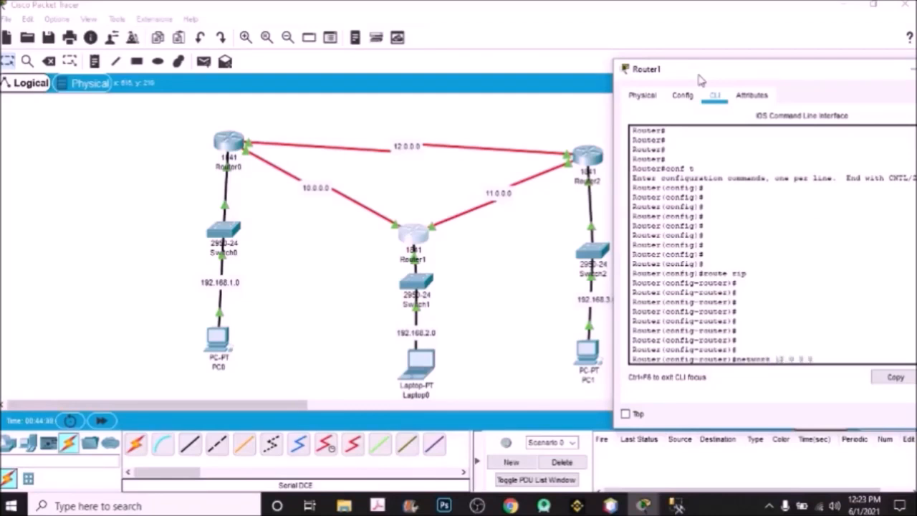
pyautogui.press('Return')
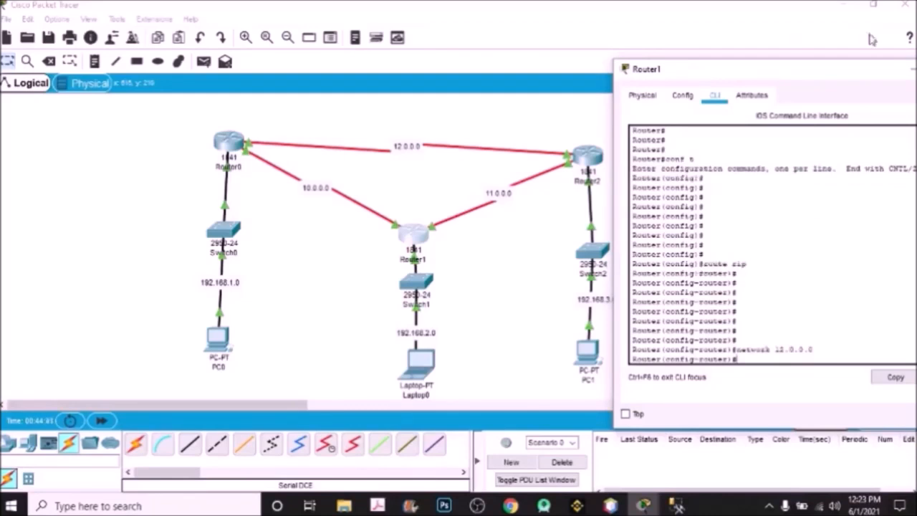
pyautogui.moveTo(871, 77); pyautogui.dragTo(638, 97)
pyautogui.click(743, 89)
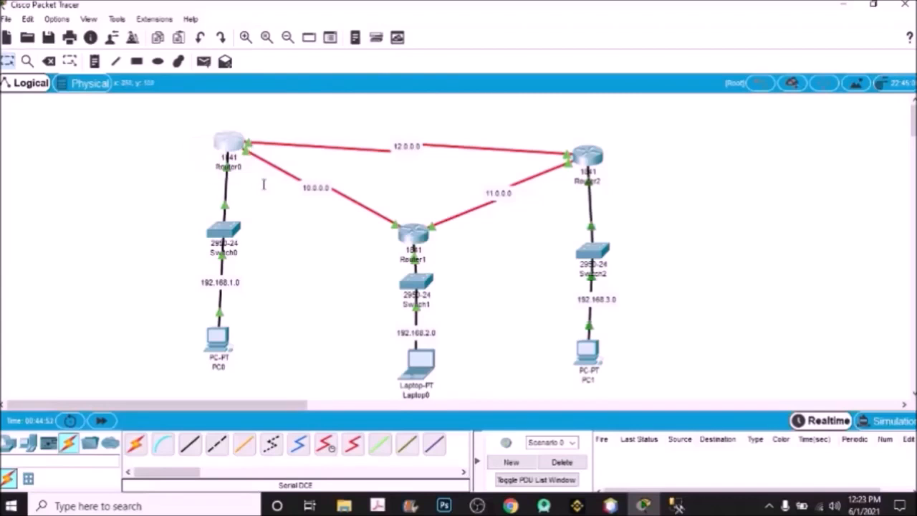
pyautogui.moveTo(556, 129); pyautogui.dragTo(618, 203)
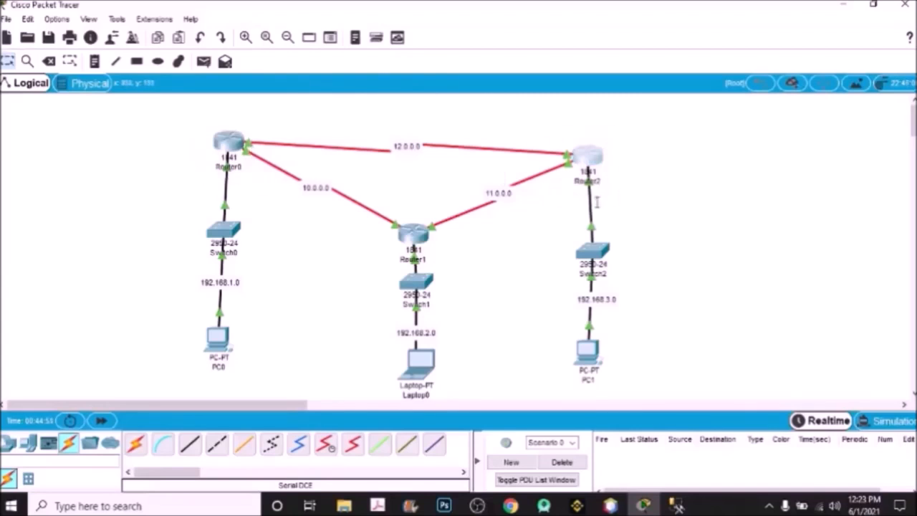
pyautogui.moveTo(394, 198); pyautogui.dragTo(423, 256)
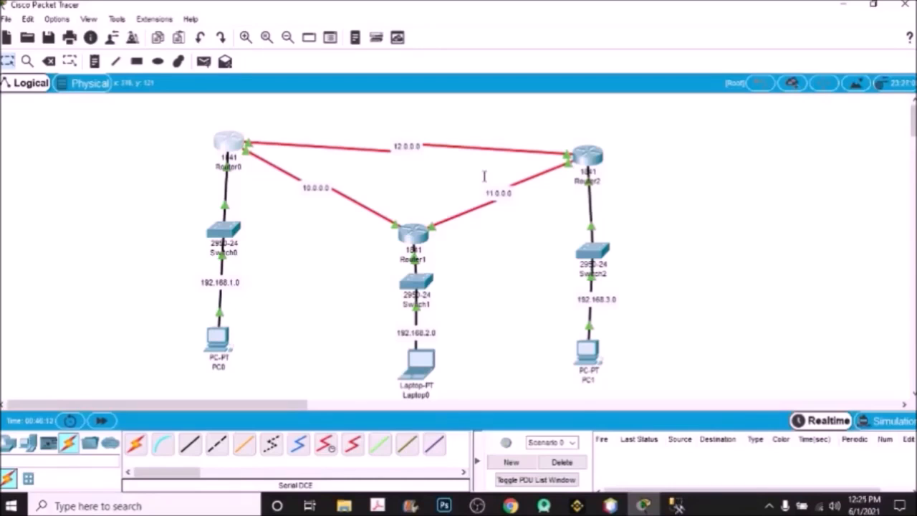
# - Send a simple PDU from PC0 to PC1 and play its path in Simulation mode
pyautogui.click(203, 61)
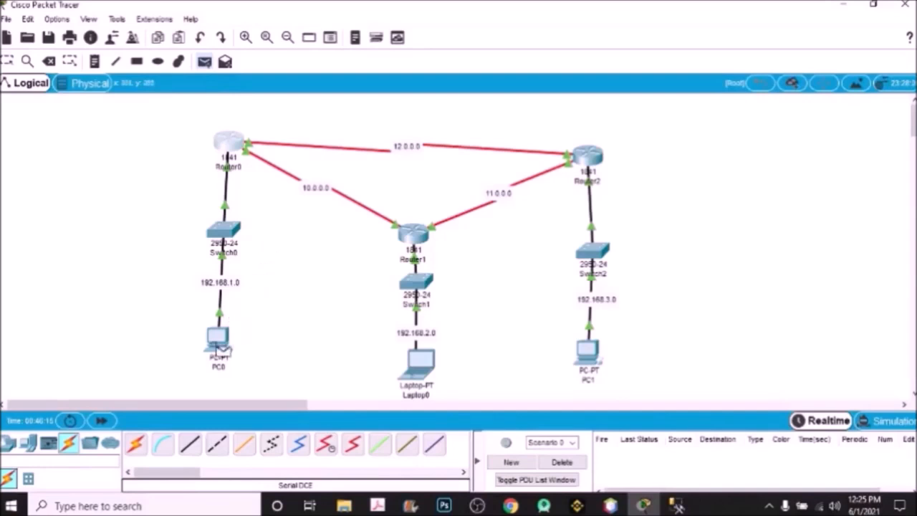
pyautogui.click(218, 338)
pyautogui.click(588, 350)
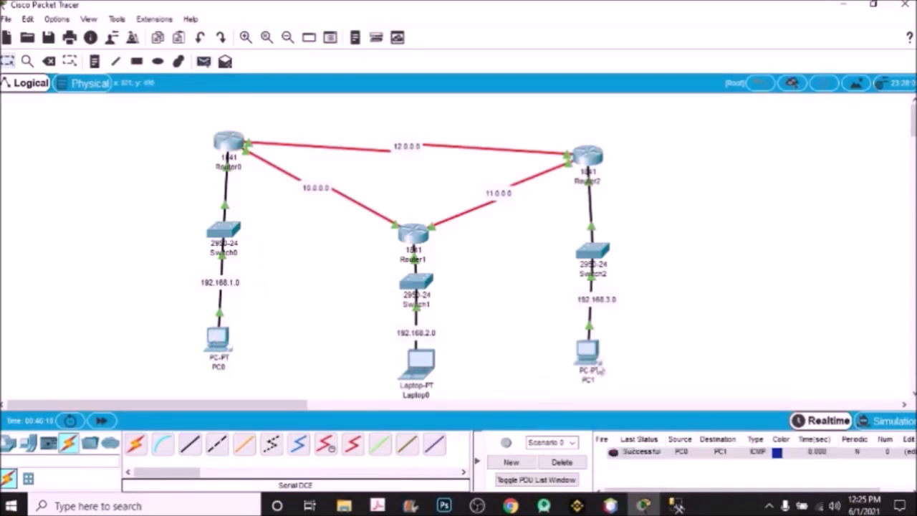
pyautogui.click(878, 423)
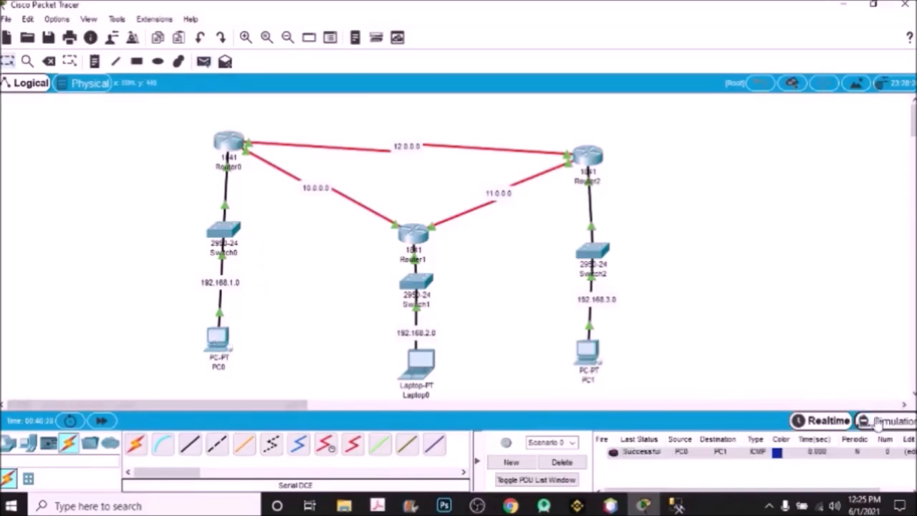
pyautogui.click(785, 301)
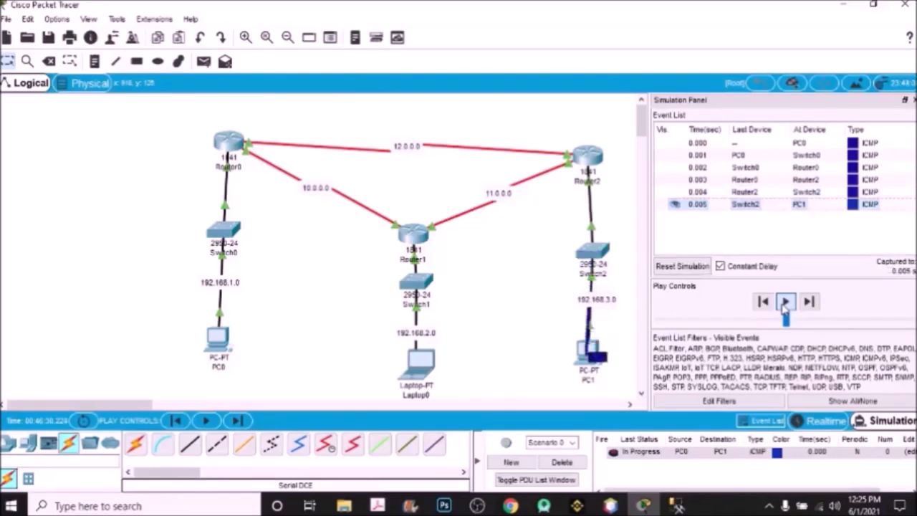
# - Delete the direct Router0–Router2 serial link and simulate a new simple PDU from PC0 to PC1 without it
pyautogui.press('Delete')
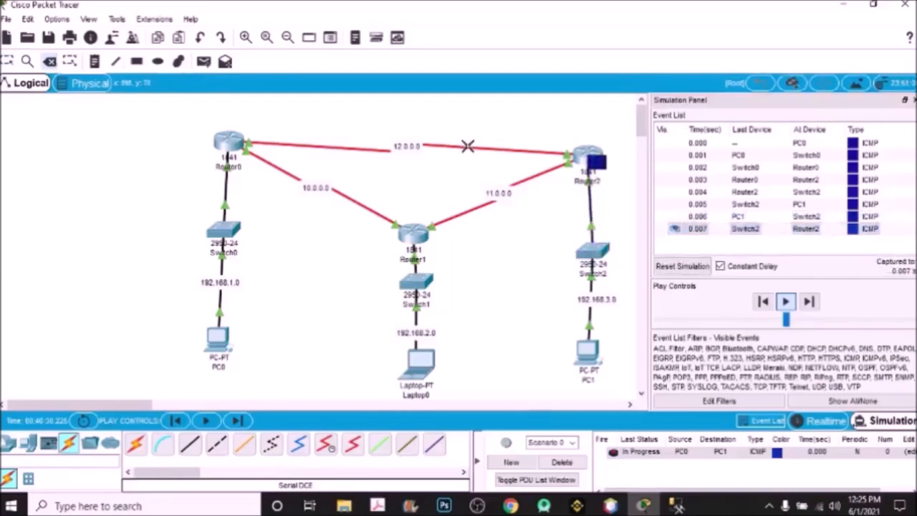
pyautogui.click(467, 147)
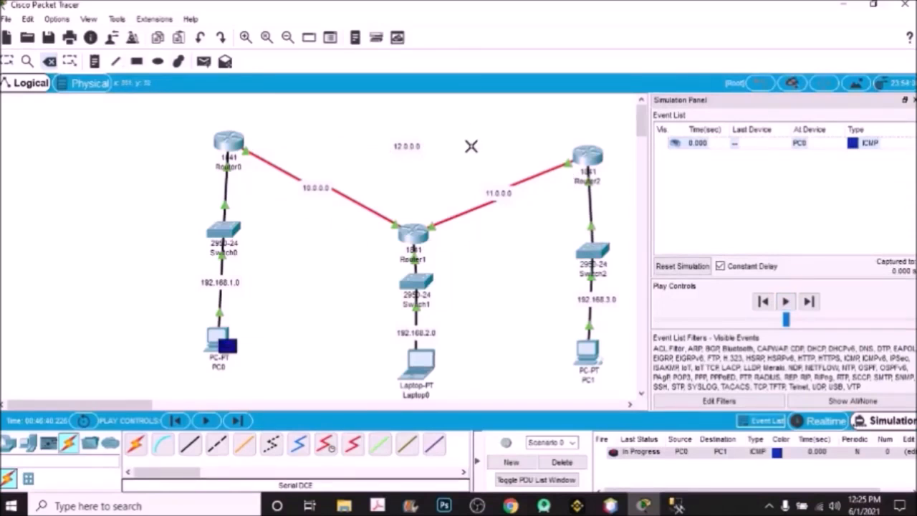
pyautogui.click(205, 62)
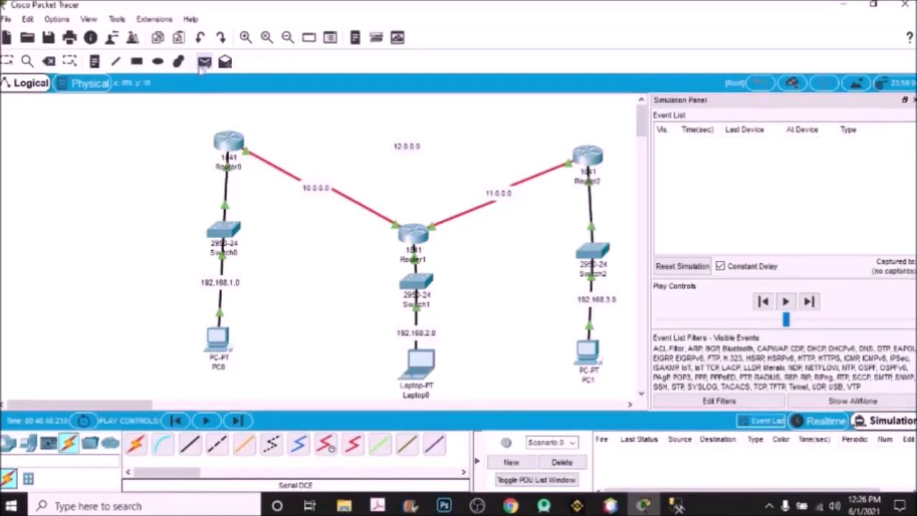
pyautogui.click(228, 349)
pyautogui.click(585, 357)
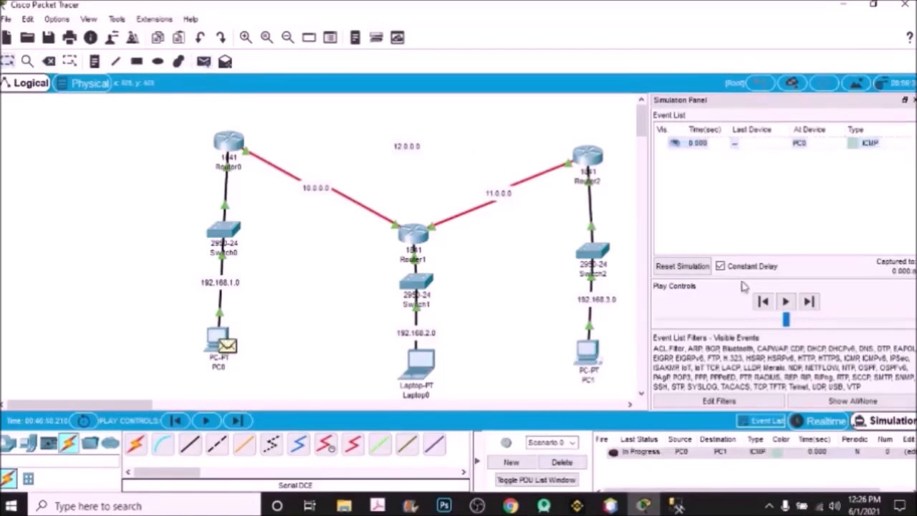
pyautogui.click(787, 307)
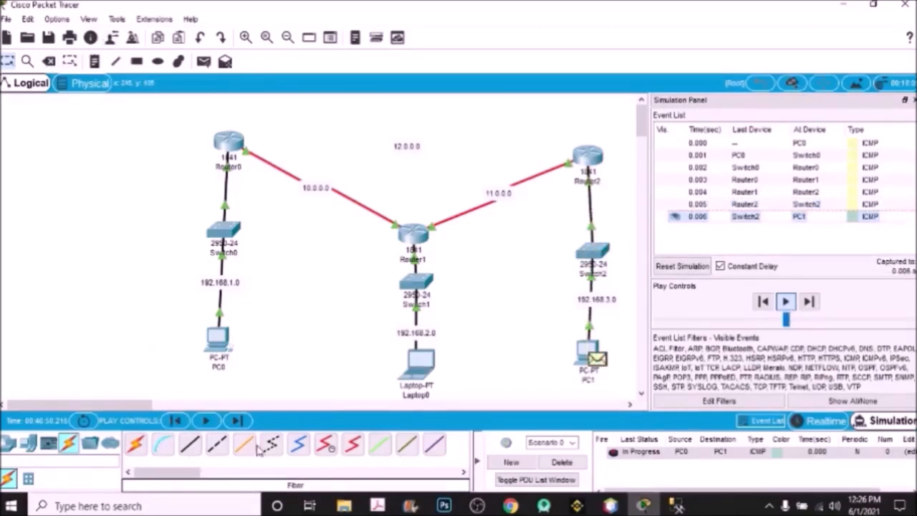
# - Reconnect Router0's serial interface 0/0/0 to Router2's serial interface 0/0/1 with a Serial DCE cable
pyautogui.click(326, 444)
pyautogui.click(230, 140)
pyautogui.click(310, 192)
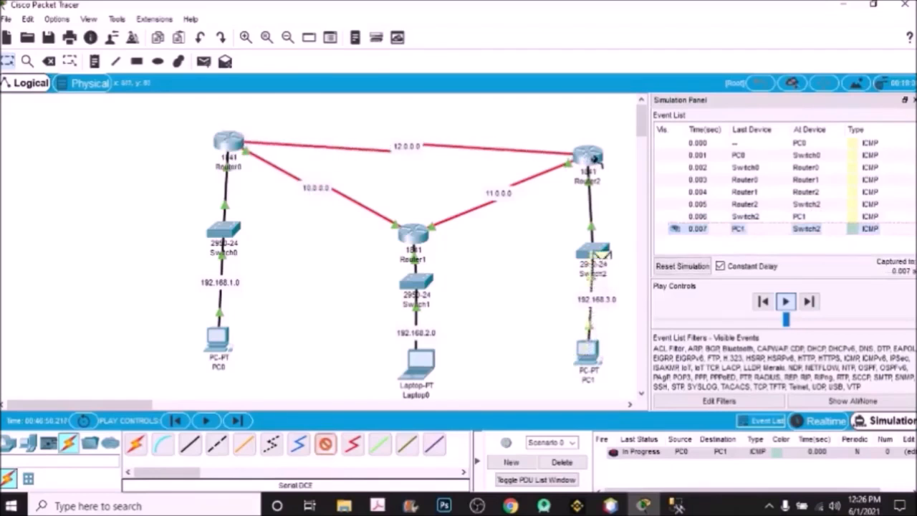
pyautogui.click(586, 154)
pyautogui.click(618, 212)
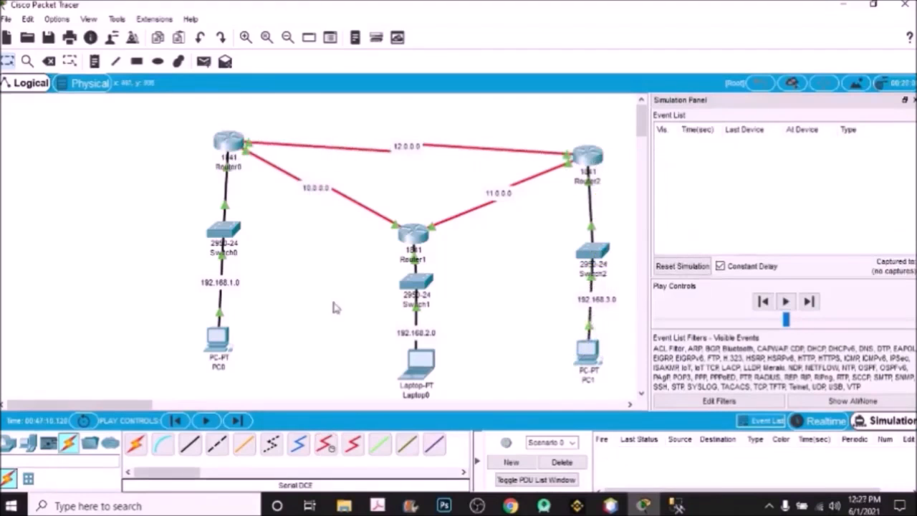
# - Send another simple PDU from PC0 to PC1 and play the simulation over the restored link
pyautogui.click(204, 61)
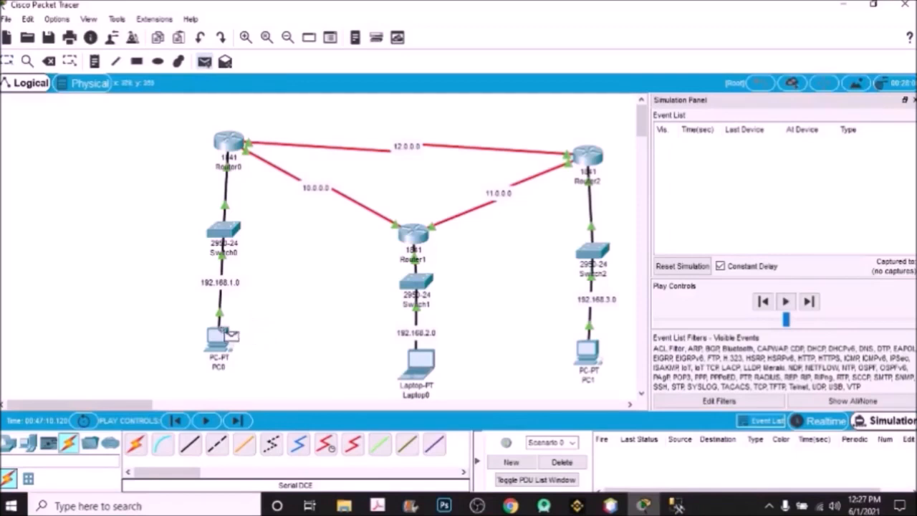
pyautogui.click(223, 334)
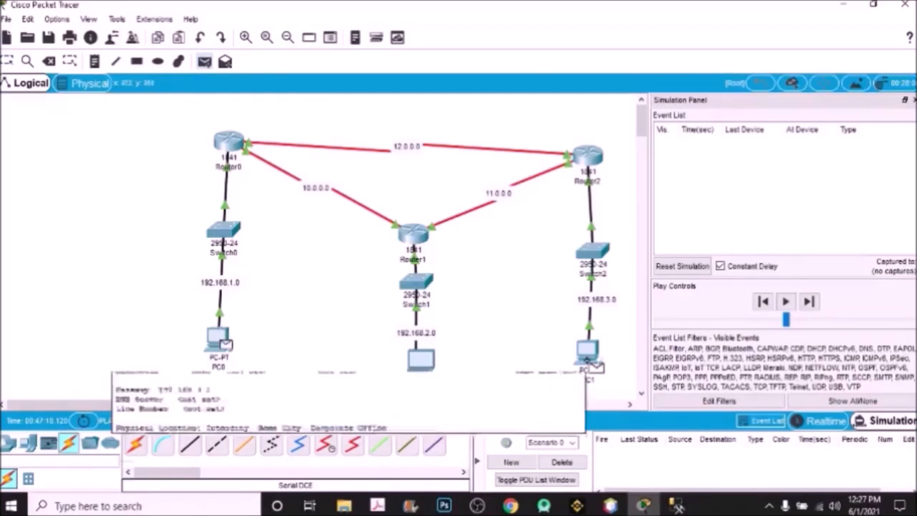
pyautogui.click(589, 365)
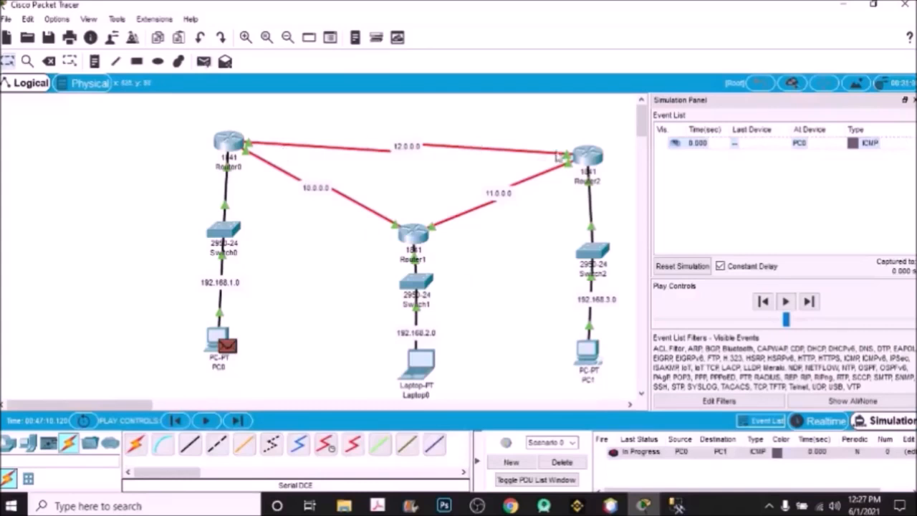
pyautogui.moveTo(558, 156)
pyautogui.click(787, 302)
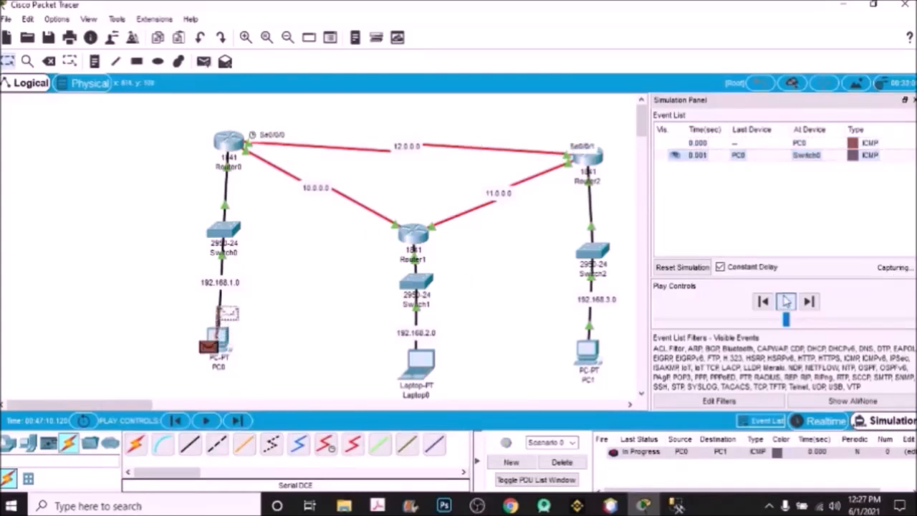